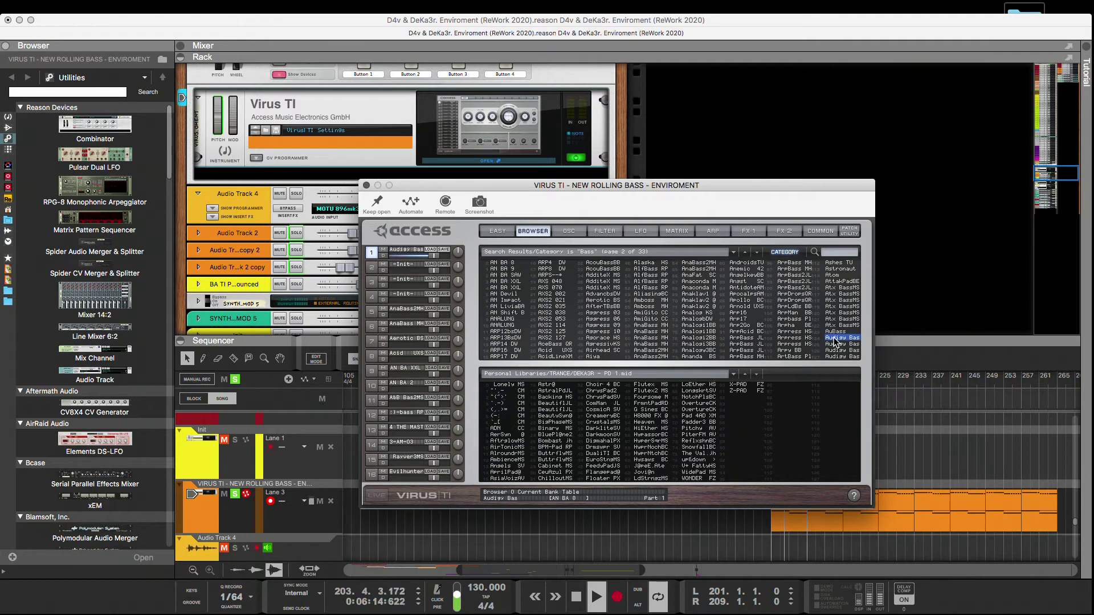
# Audition the last bass patches on page 2 of the search results, checking the common parameters in between.
pyautogui.press('Down')
pyautogui.click(819, 232)
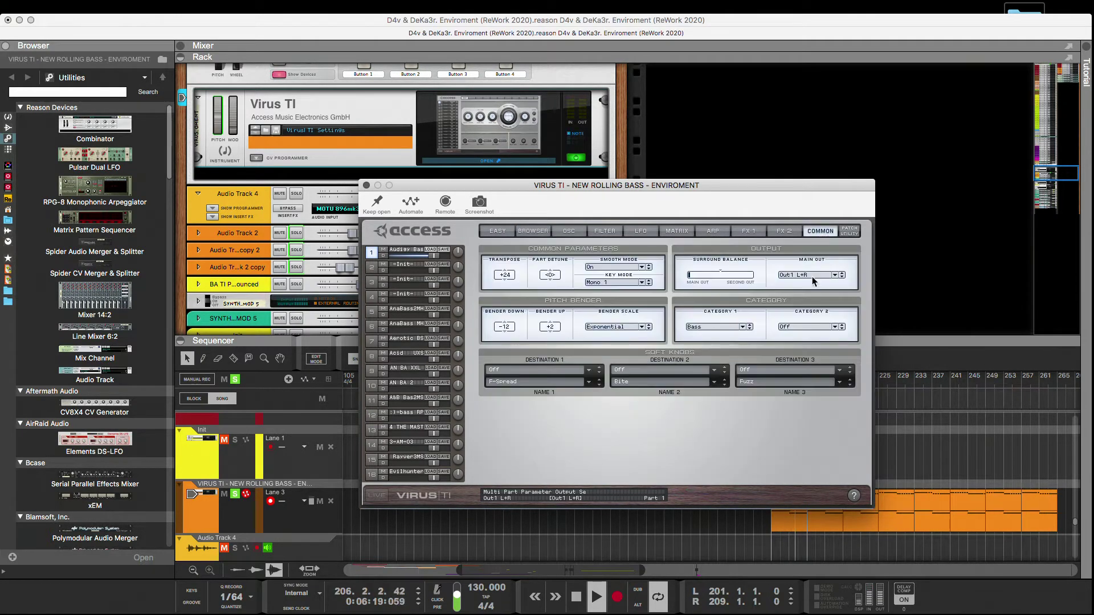
pyautogui.click(534, 232)
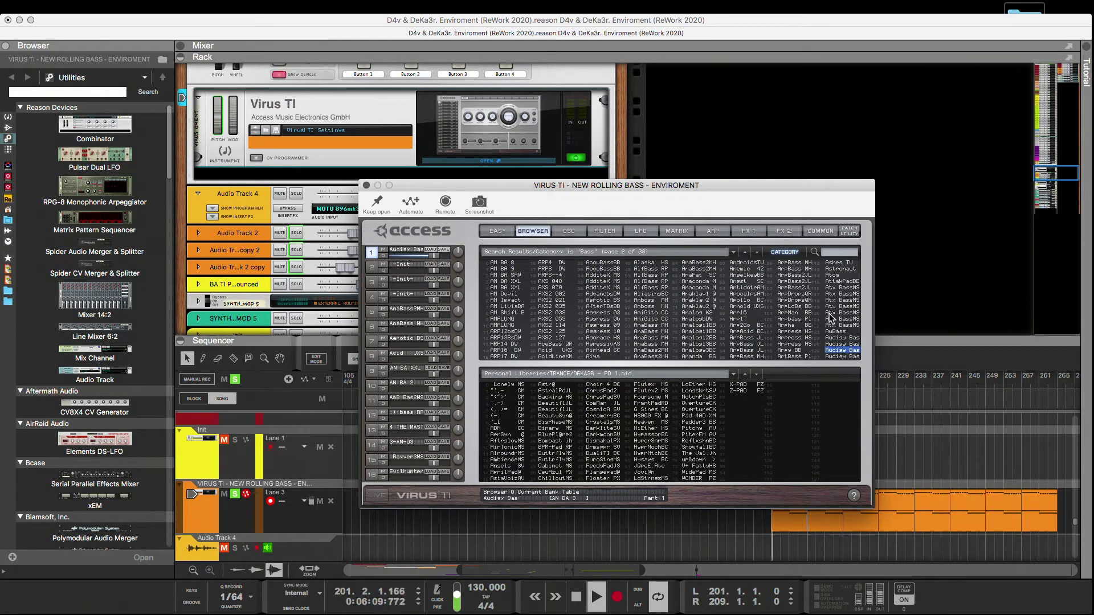
pyautogui.press('Down')
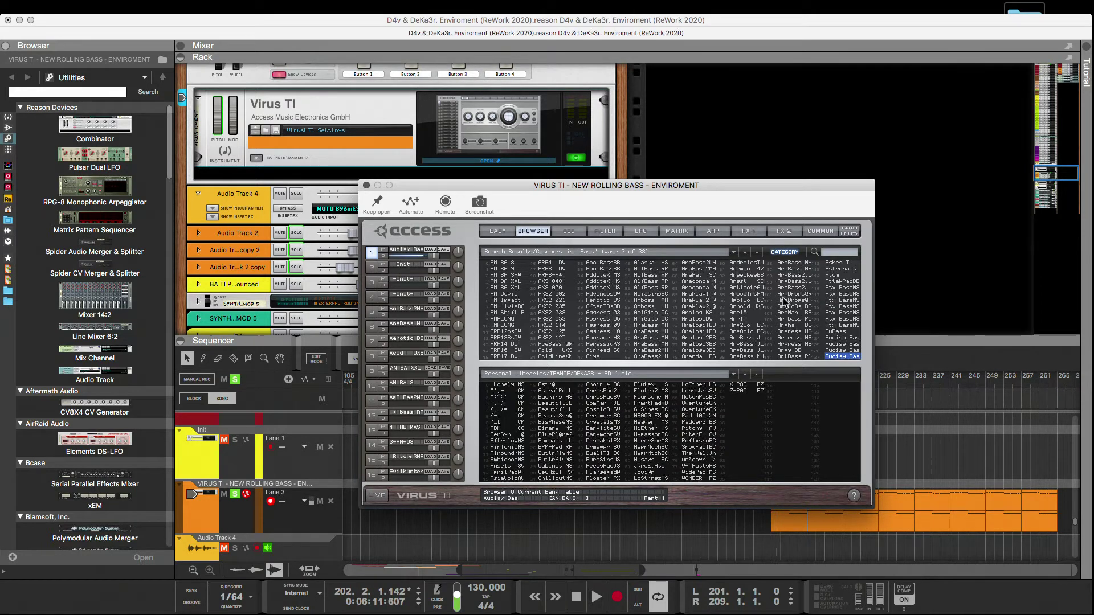
# Open page 3 of the Bass search results, restart song playback and move the synth window clear of the track clips.
pyautogui.click(756, 254)
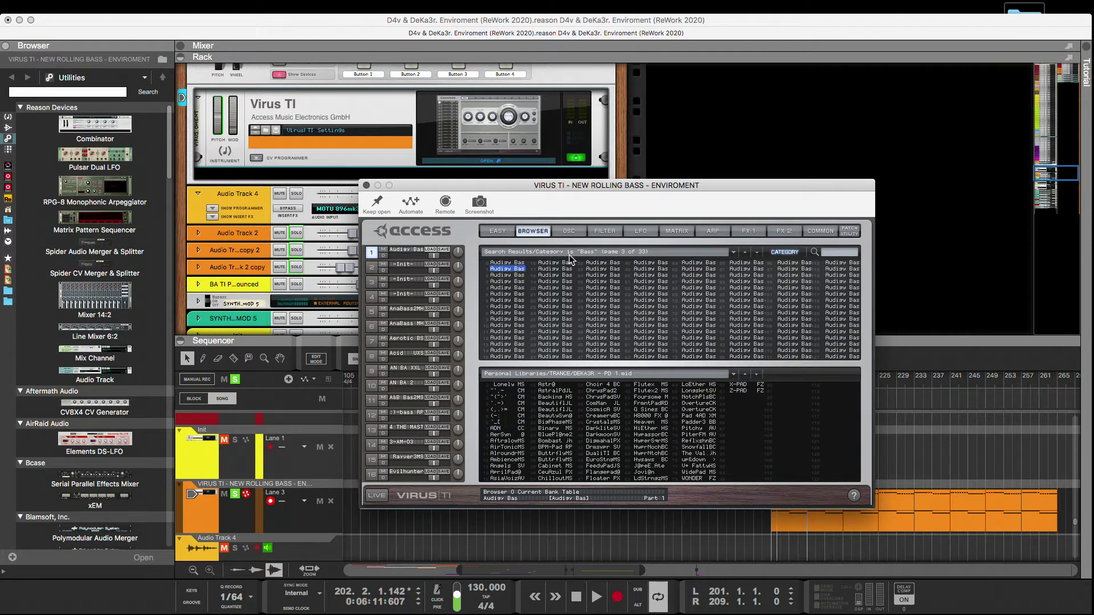
pyautogui.press('space')
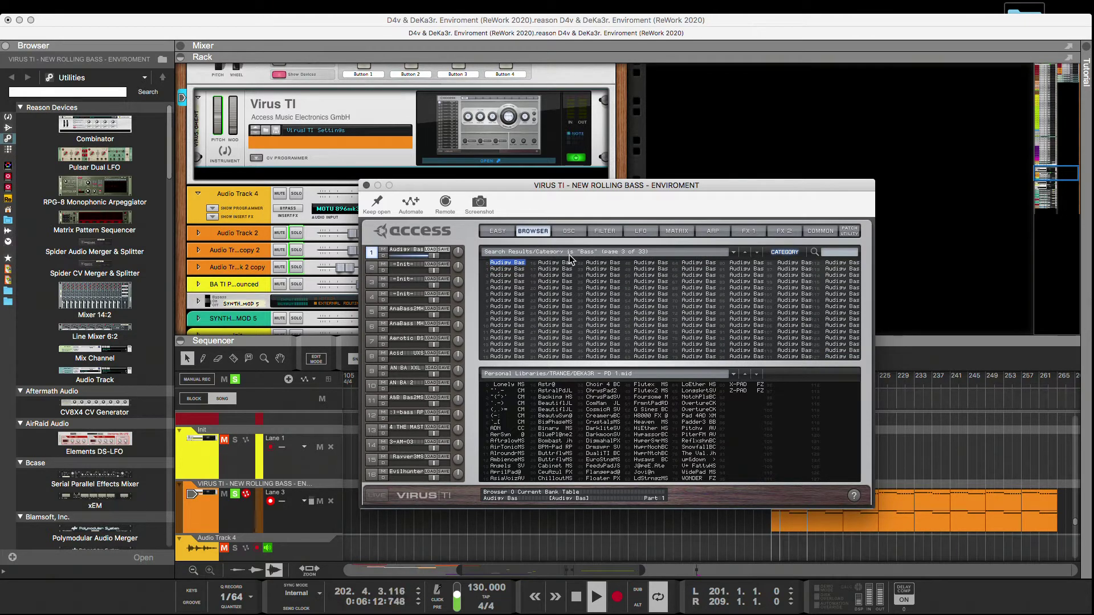
pyautogui.click(575, 601)
pyautogui.click(575, 603)
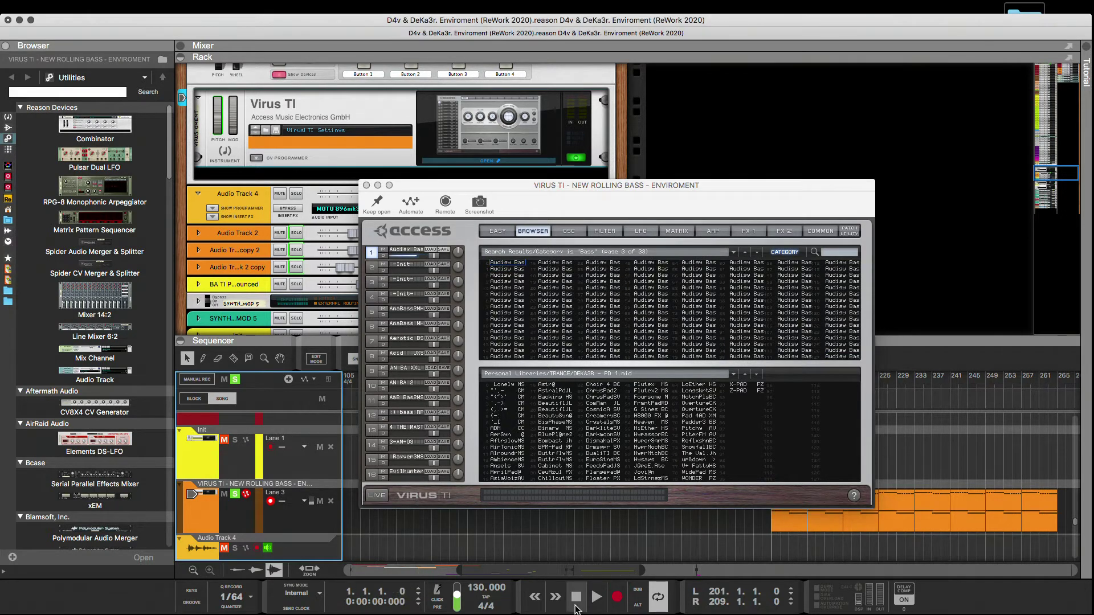
pyautogui.press('space')
pyautogui.moveTo(758, 198); pyautogui.dragTo(592, 190)
pyautogui.click(757, 385)
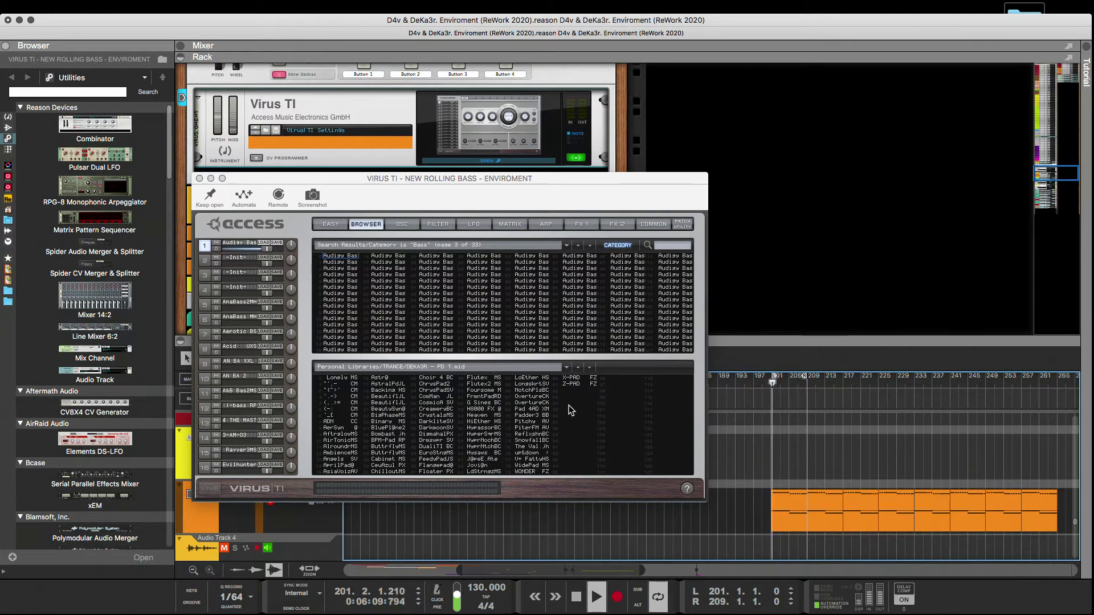
# Load the second bass patch in the first column of page 3 and switch off its reverb and delay.
pyautogui.click(354, 263)
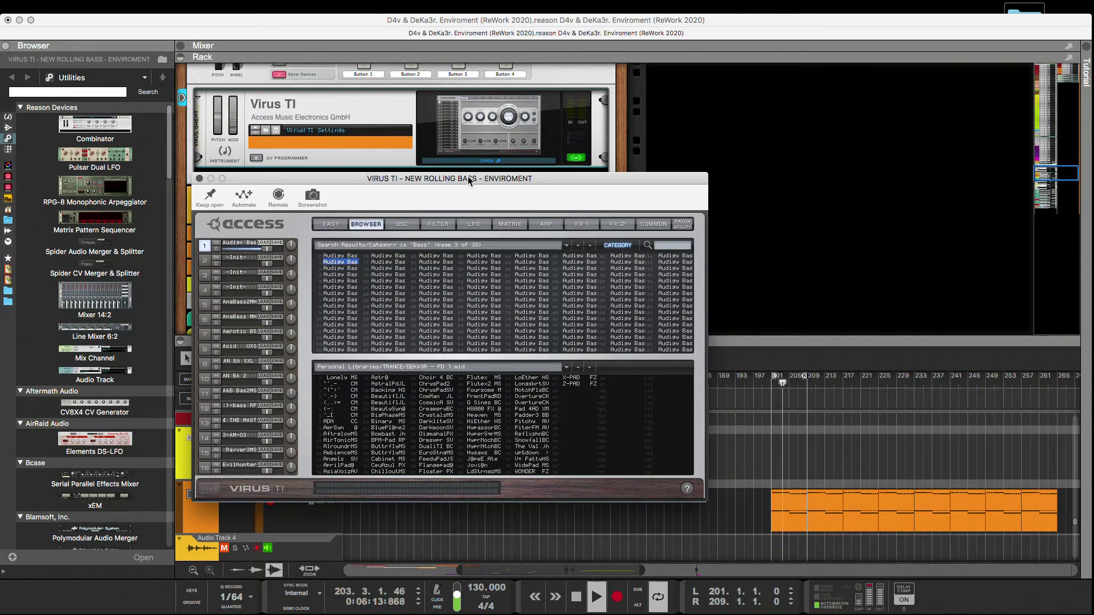
pyautogui.moveTo(469, 180); pyautogui.dragTo(564, 184)
pyautogui.click(712, 228)
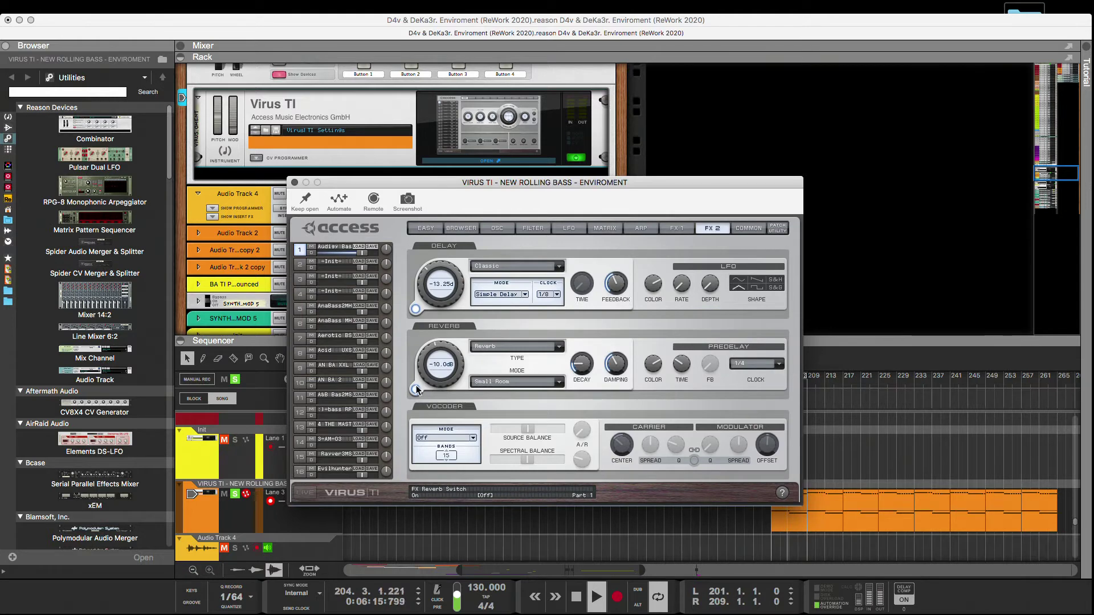
pyautogui.click(415, 388)
pyautogui.click(415, 310)
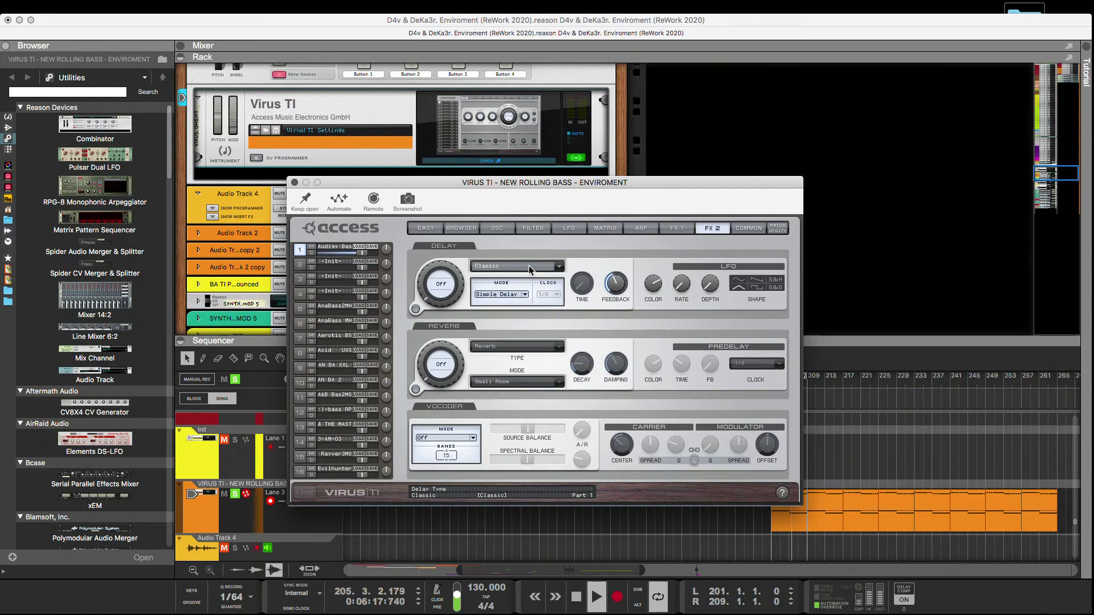
# Audition the patches in the first column from the third one onward and settle on the fourth.
pyautogui.click(462, 229)
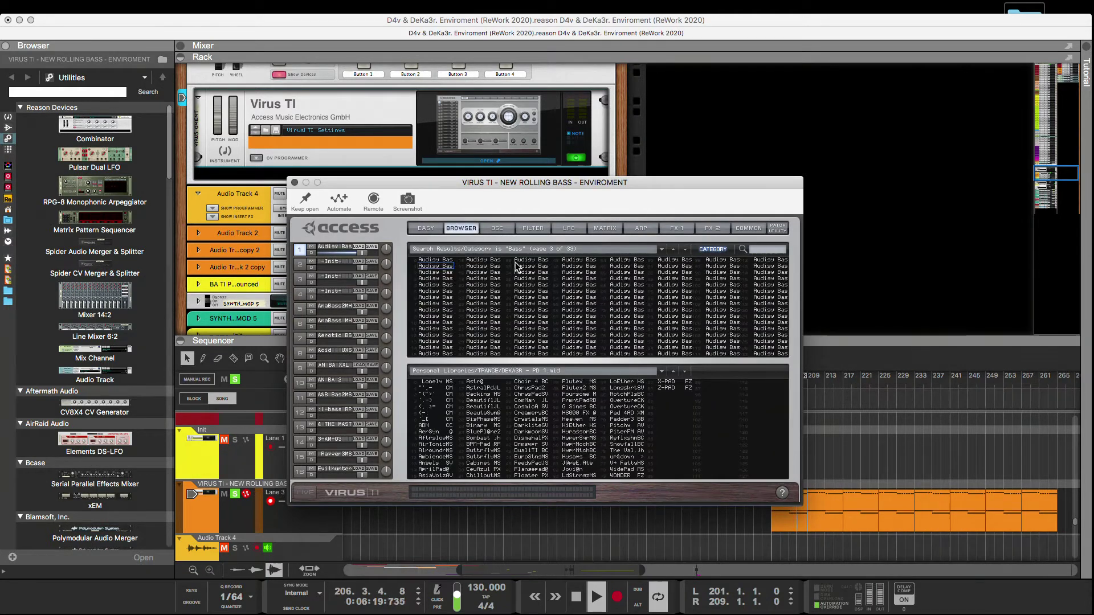
pyautogui.click(448, 271)
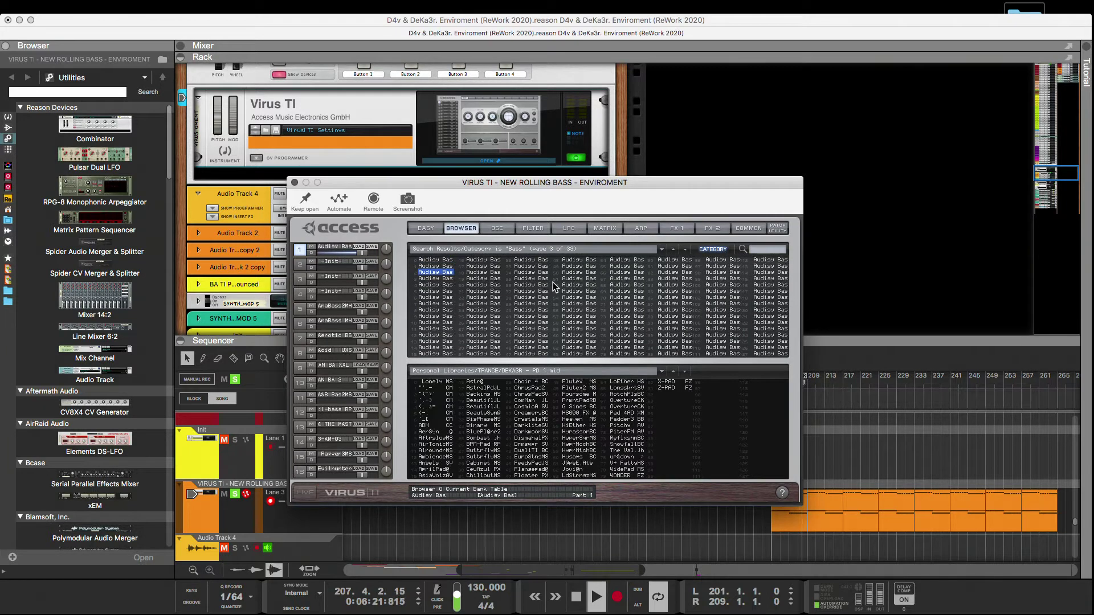
pyautogui.press('Down')
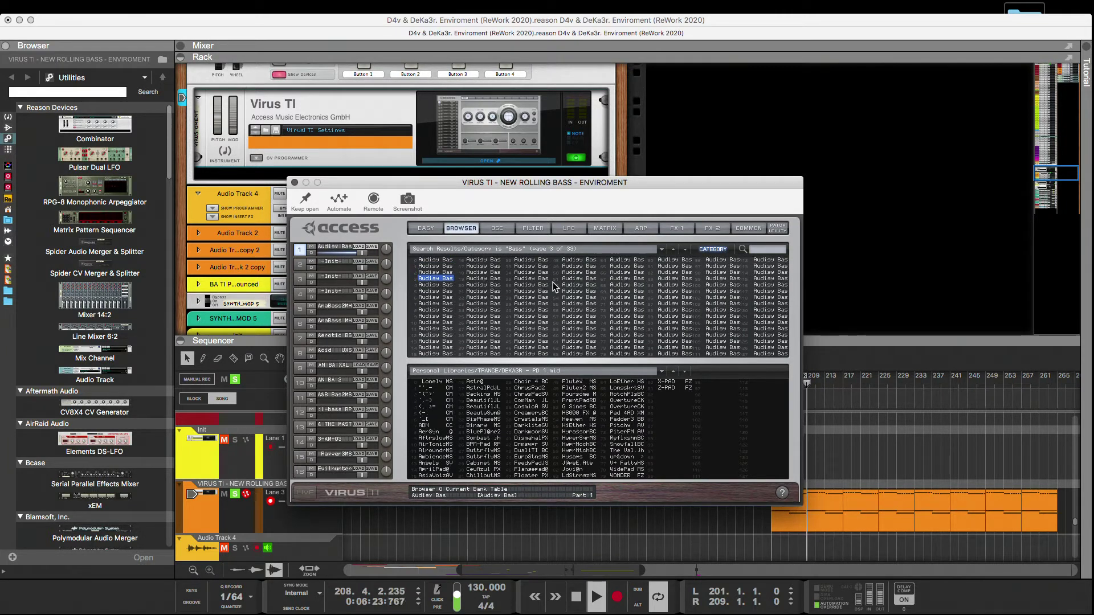
pyautogui.press('Down')
pyautogui.press('Up')
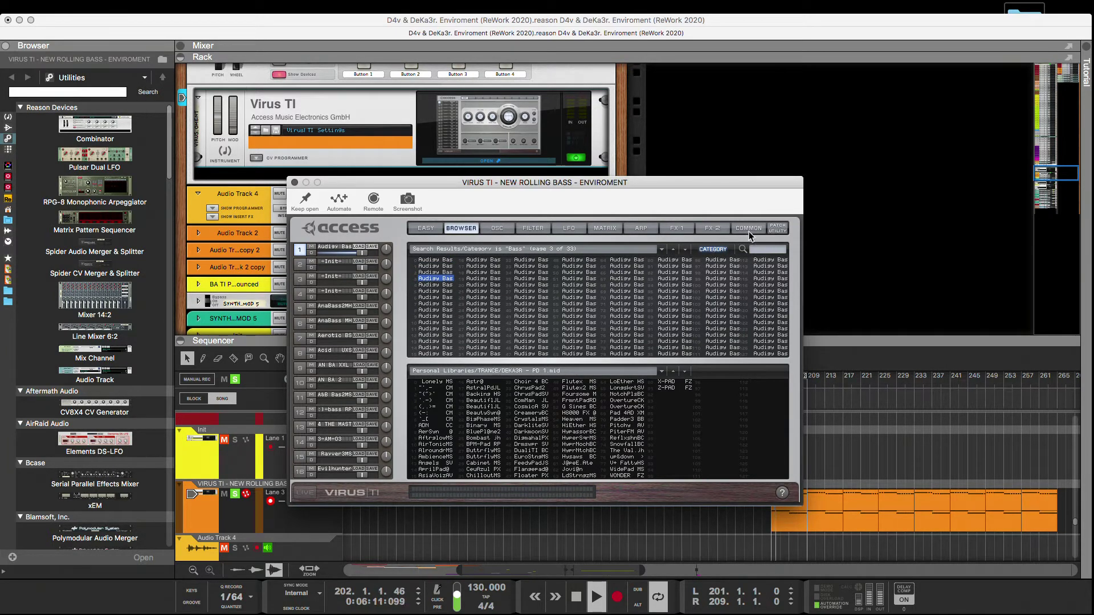
# Set the loaded bass patch's transpose to -12, check its effects and copy the patch from part 1 to part 4.
pyautogui.click(749, 230)
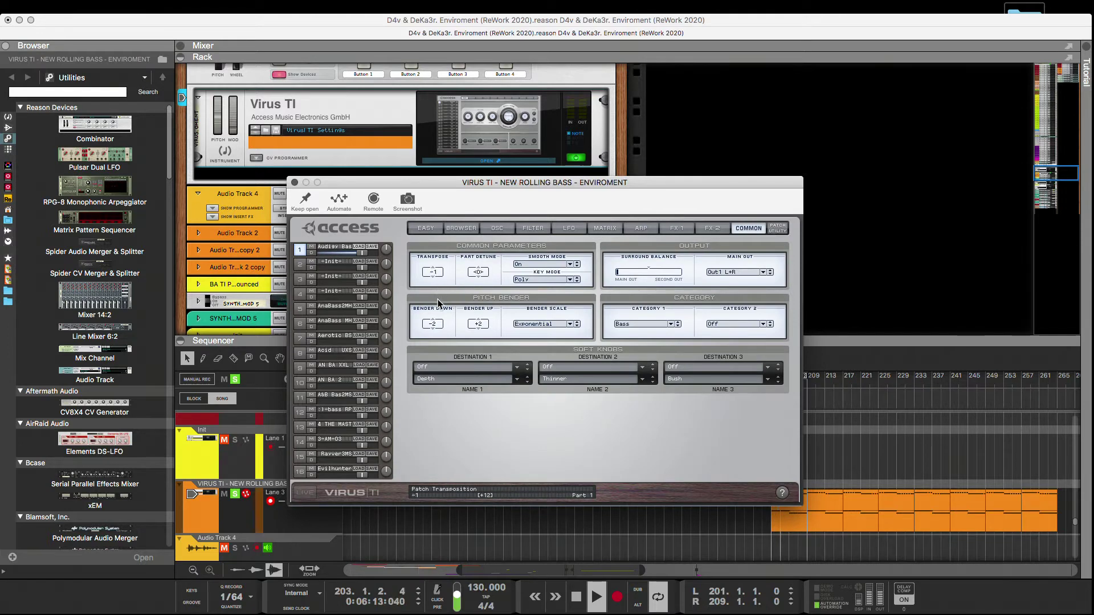
pyautogui.moveTo(438, 325); pyautogui.dragTo(438, 324)
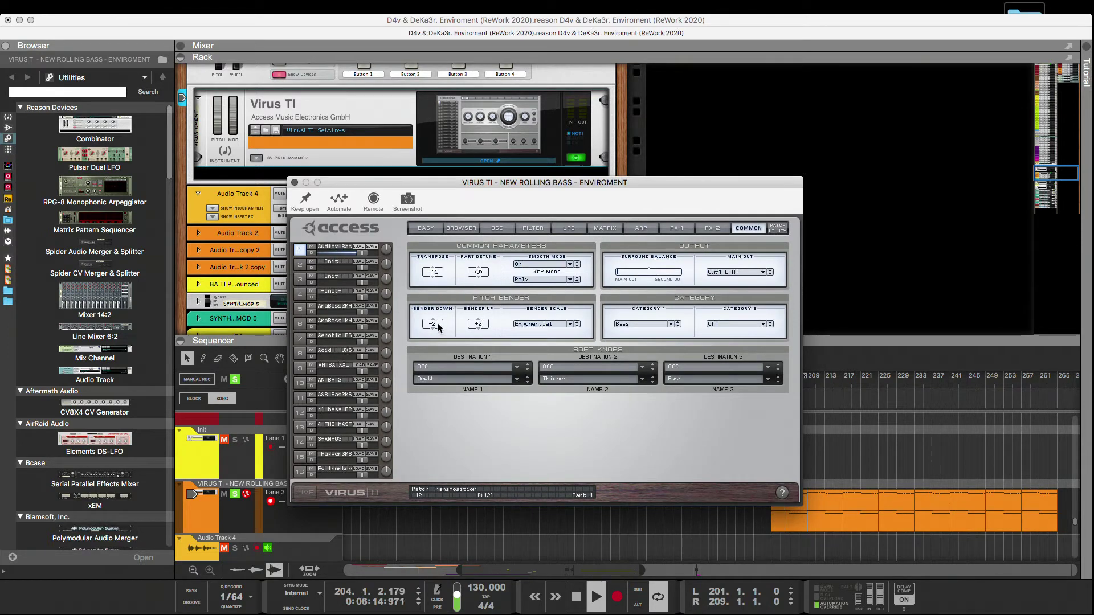
pyautogui.click(686, 228)
pyautogui.click(719, 228)
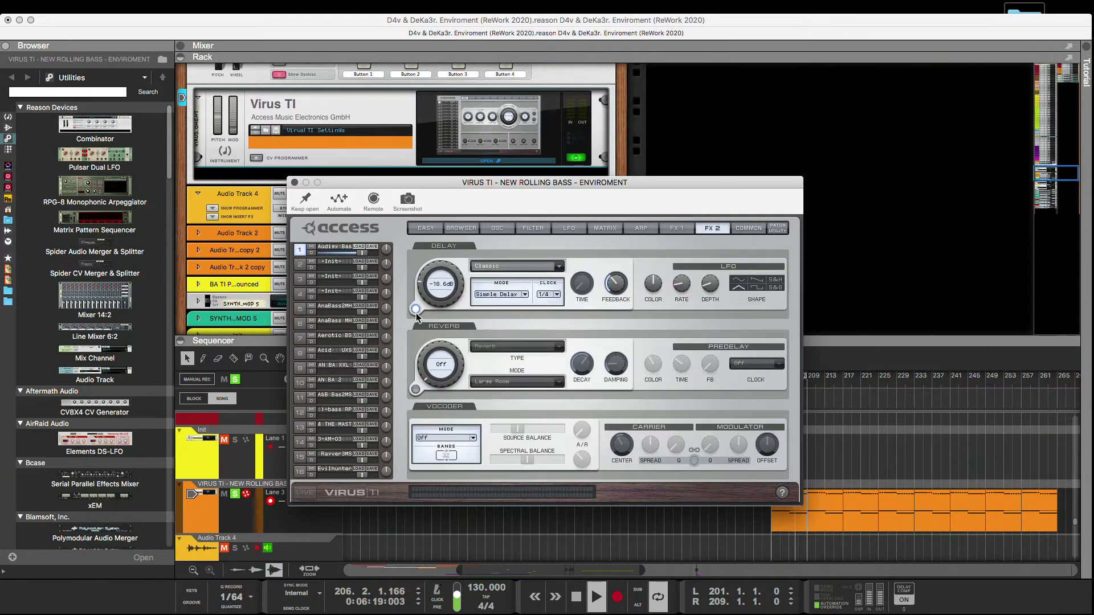
pyautogui.click(457, 228)
pyautogui.moveTo(326, 248); pyautogui.dragTo(331, 293)
# Audition the fifth through tenth bass patches in the first column, keeping the tenth loaded in part 1.
pyautogui.click(434, 284)
pyautogui.press('Down')
pyautogui.press('Down')
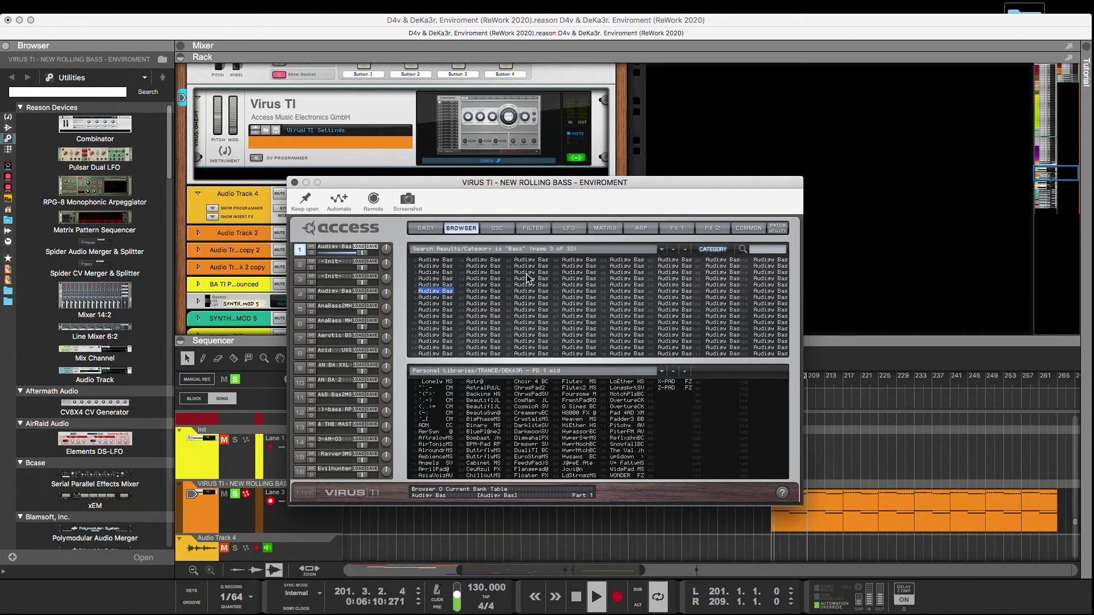
pyautogui.press('Down')
pyautogui.press('Down')
pyautogui.press('Down')
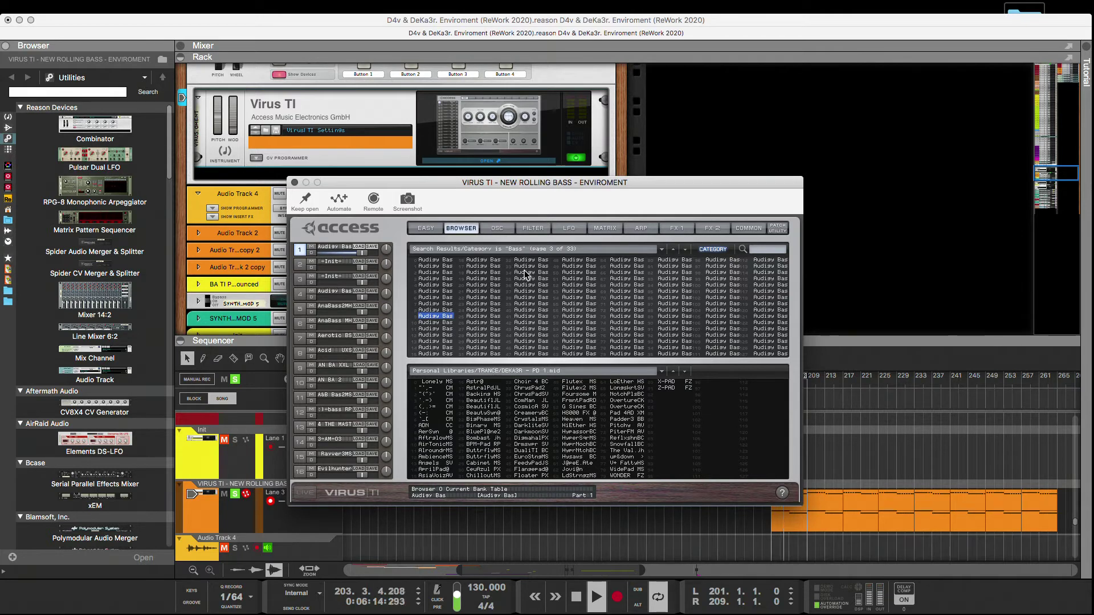
# Set the tenth patch's transpose to -24, check both effects pages and copy the patch from part 1 to part 3.
pyautogui.click(748, 228)
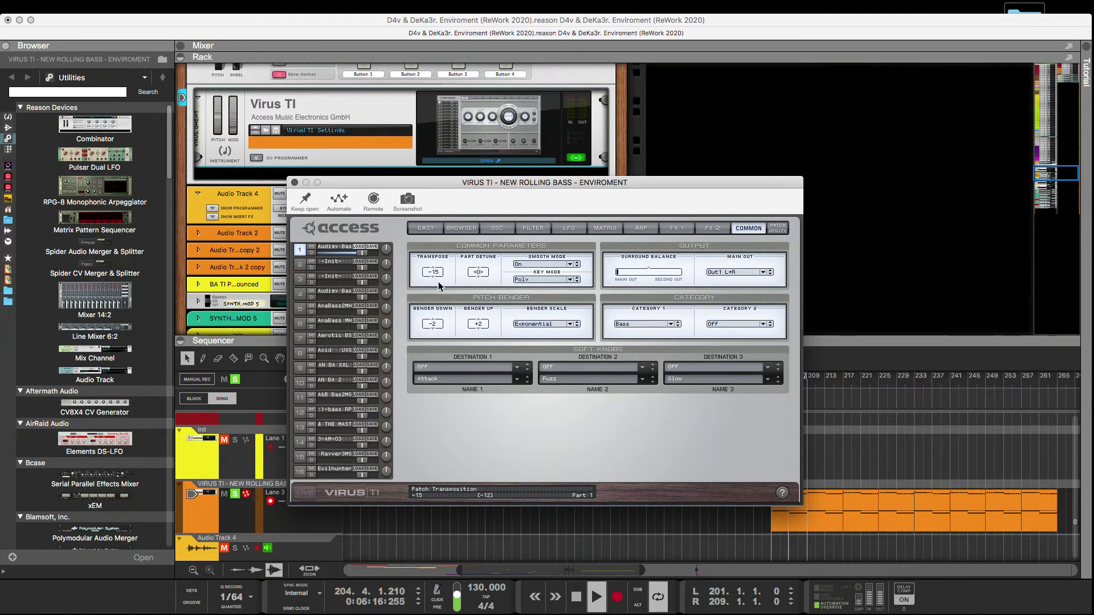
pyautogui.moveTo(439, 299); pyautogui.dragTo(439, 300)
pyautogui.click(678, 229)
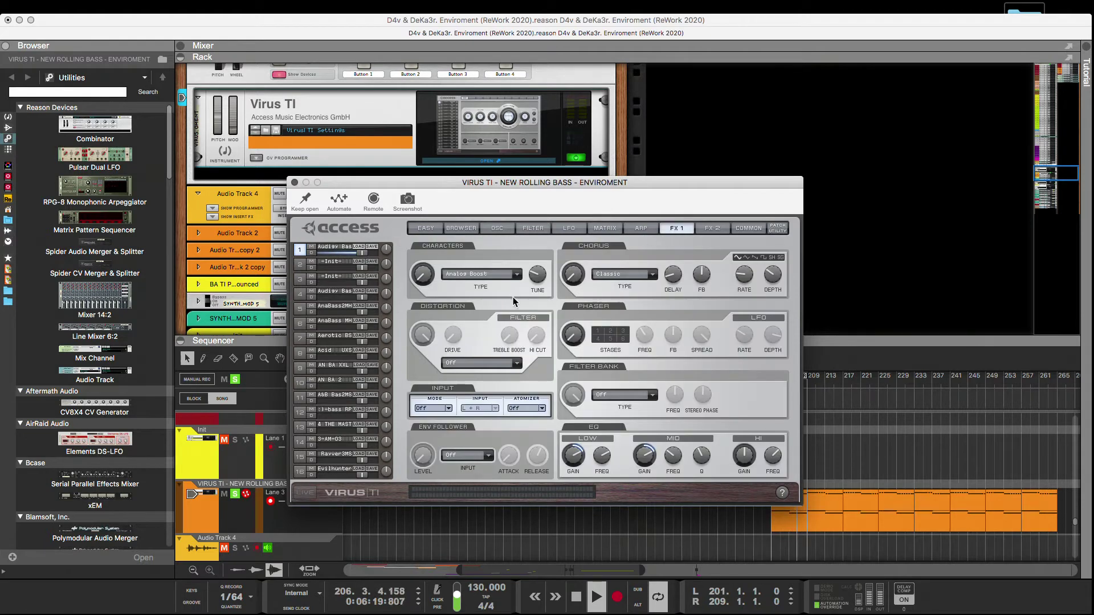
pyautogui.click(717, 230)
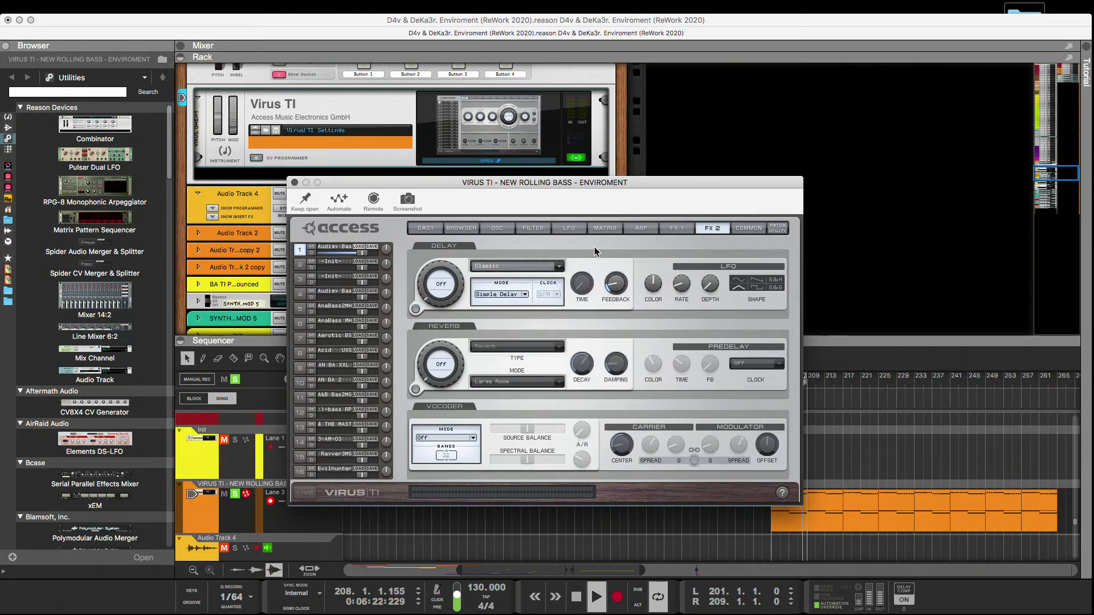
pyautogui.click(748, 229)
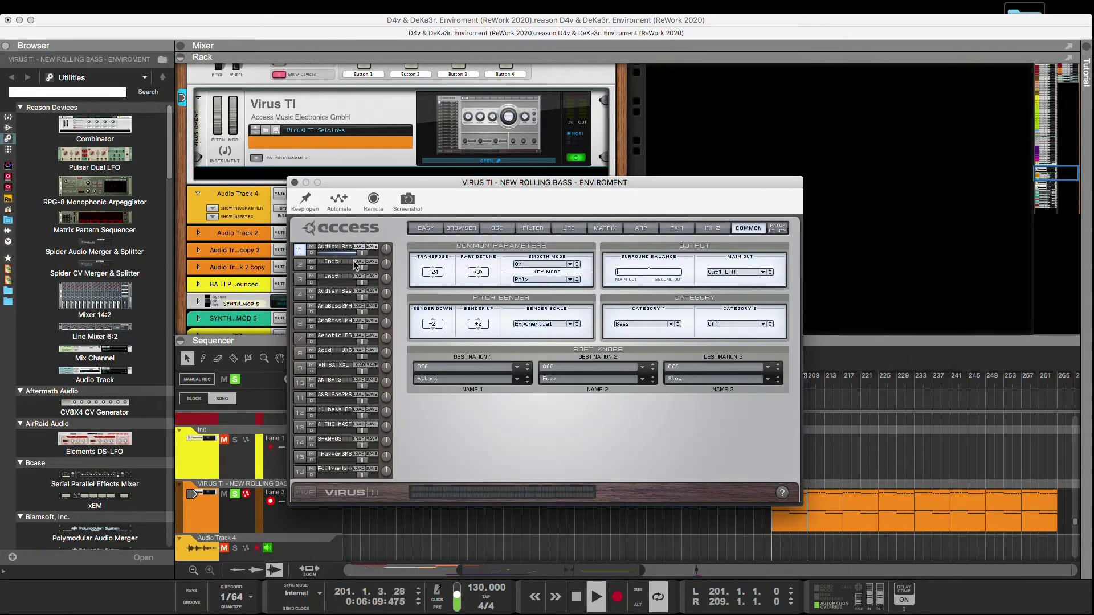
pyautogui.moveTo(328, 247); pyautogui.dragTo(329, 278)
# Audition the eleventh through thirteenth bass patches in the first column and switch on the synth's Live mode along the way.
pyautogui.click(460, 229)
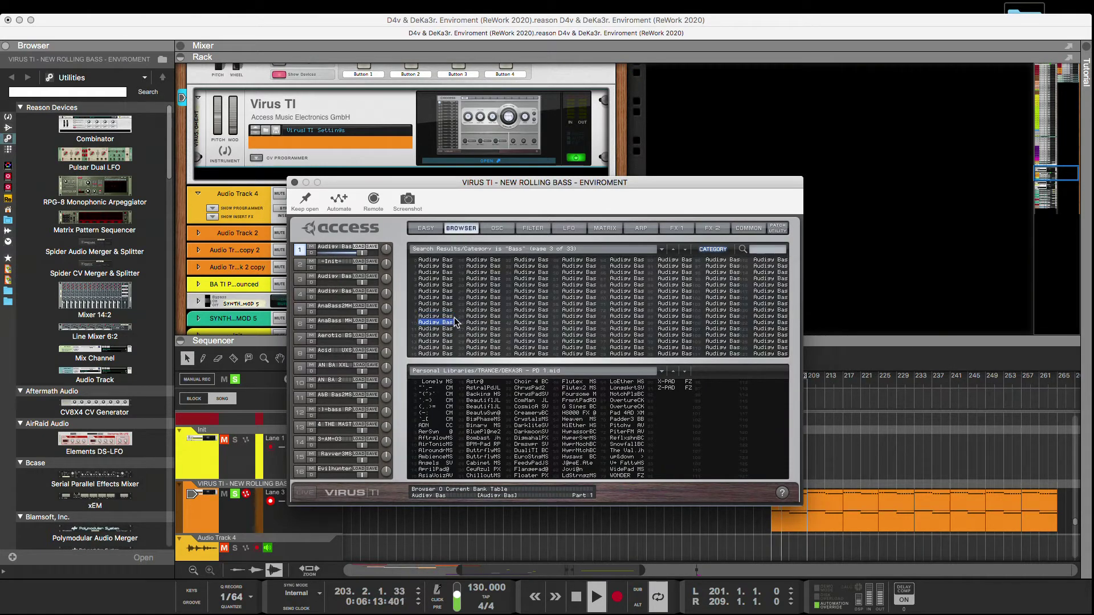
pyautogui.press('Down')
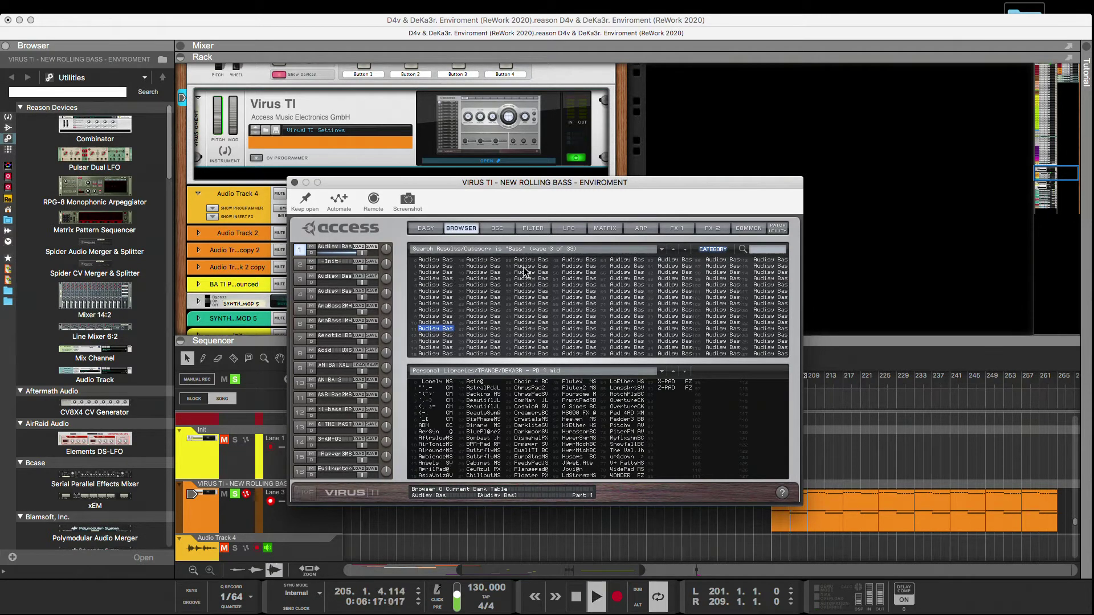
pyautogui.click(310, 493)
pyautogui.click(436, 336)
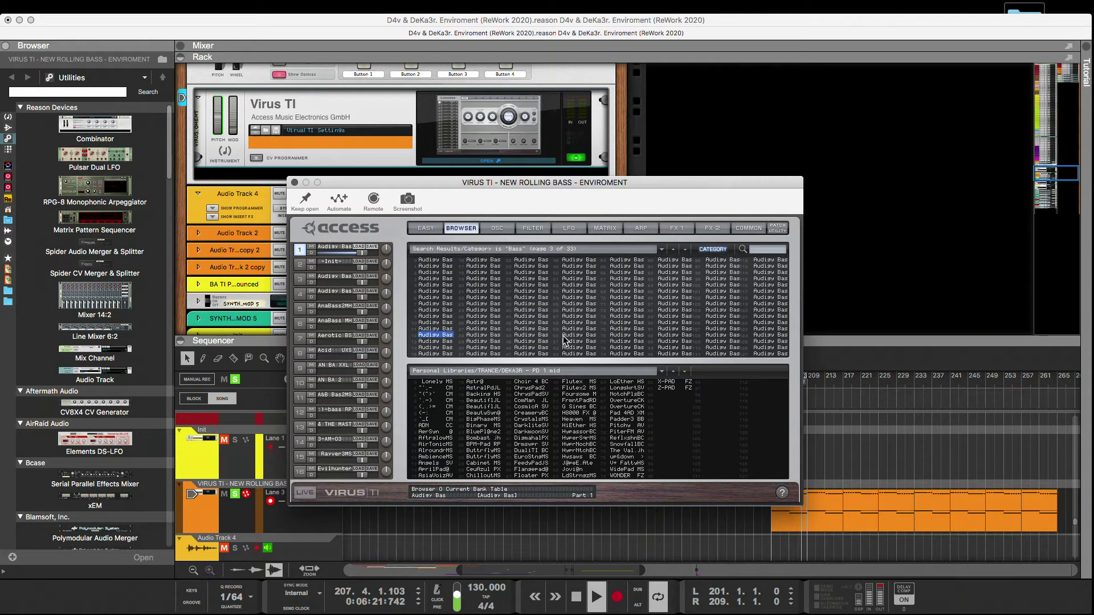
# Audition the following bass patches through to the sixth one in the second column, moving the synth window lower meanwhile.
pyautogui.press('Down')
pyautogui.press('Down')
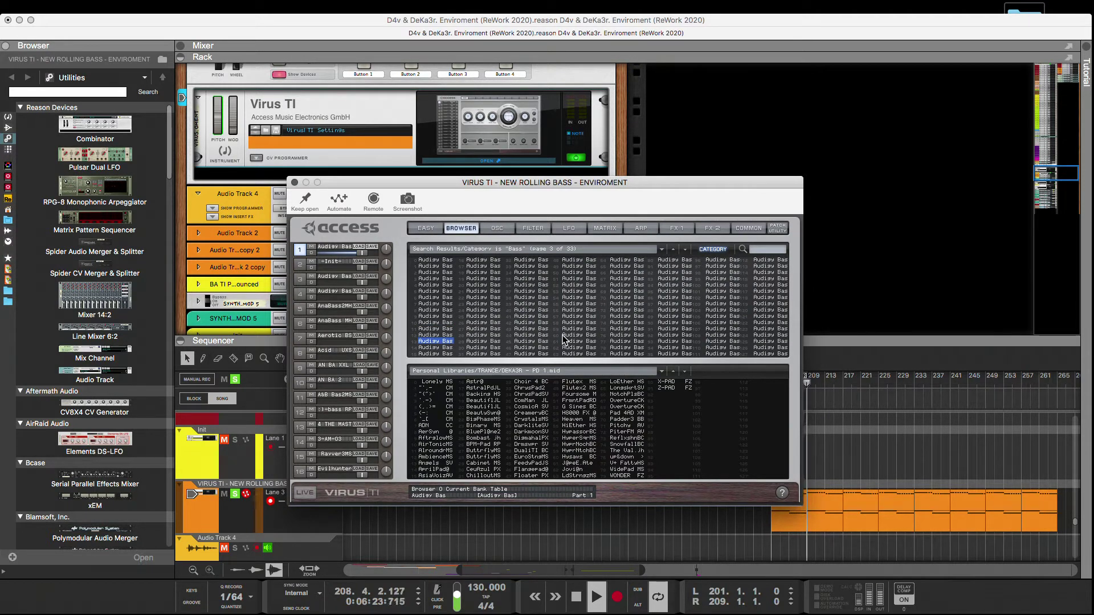
pyautogui.press('Down')
pyautogui.press('Down')
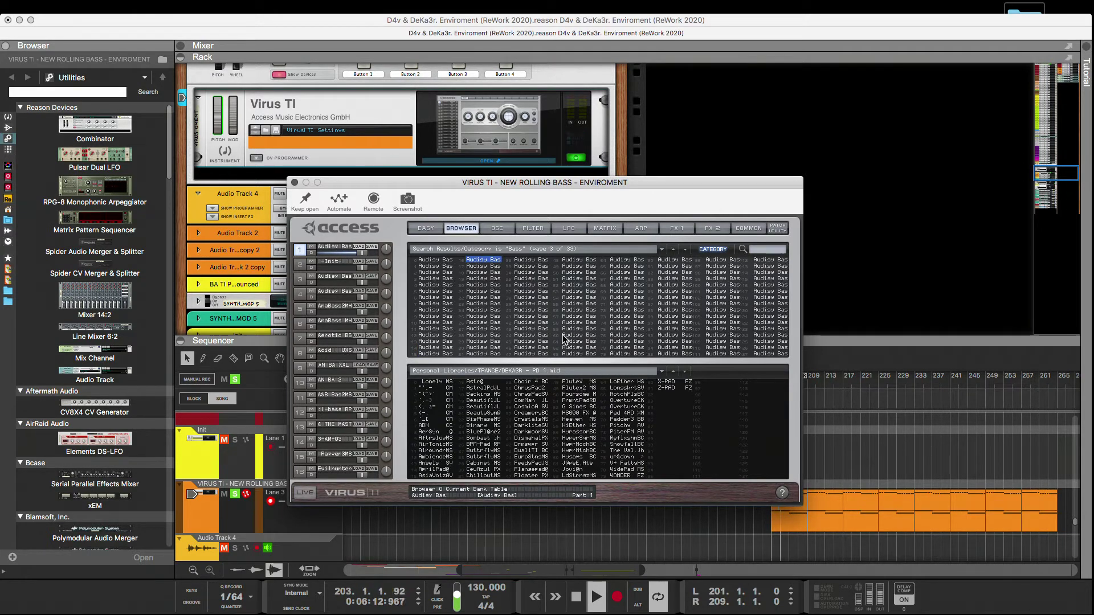
pyautogui.press('Down')
pyautogui.moveTo(553, 181); pyautogui.dragTo(542, 252)
pyautogui.press('Down')
pyautogui.press('Down')
pyautogui.press('Down')
pyautogui.press('Down')
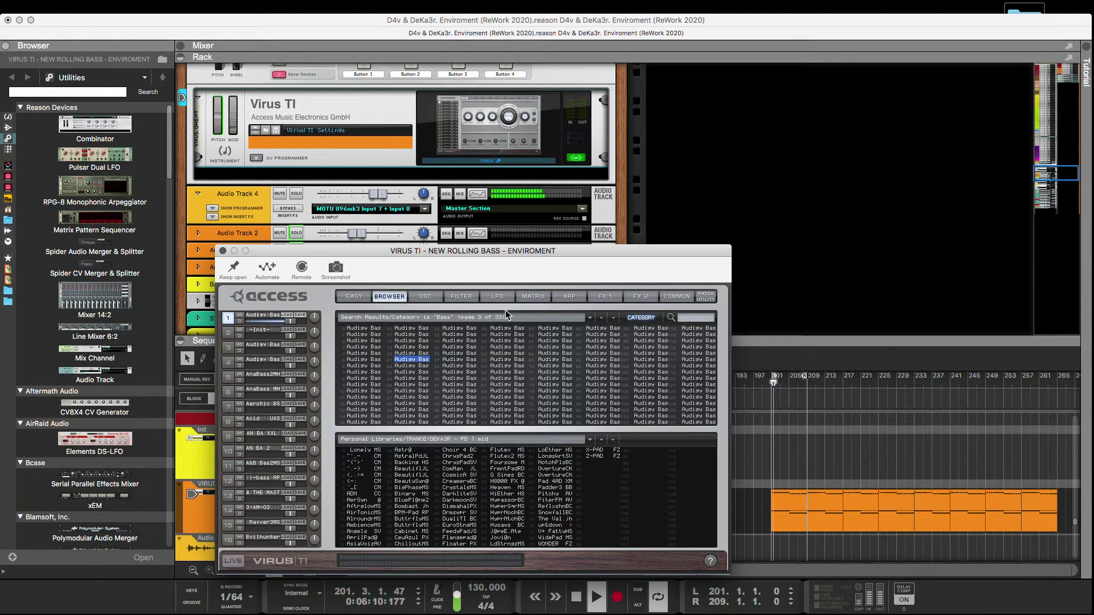
# Raise the loaded bass patch's transposition and switch off its delay and reverb.
pyautogui.click(682, 297)
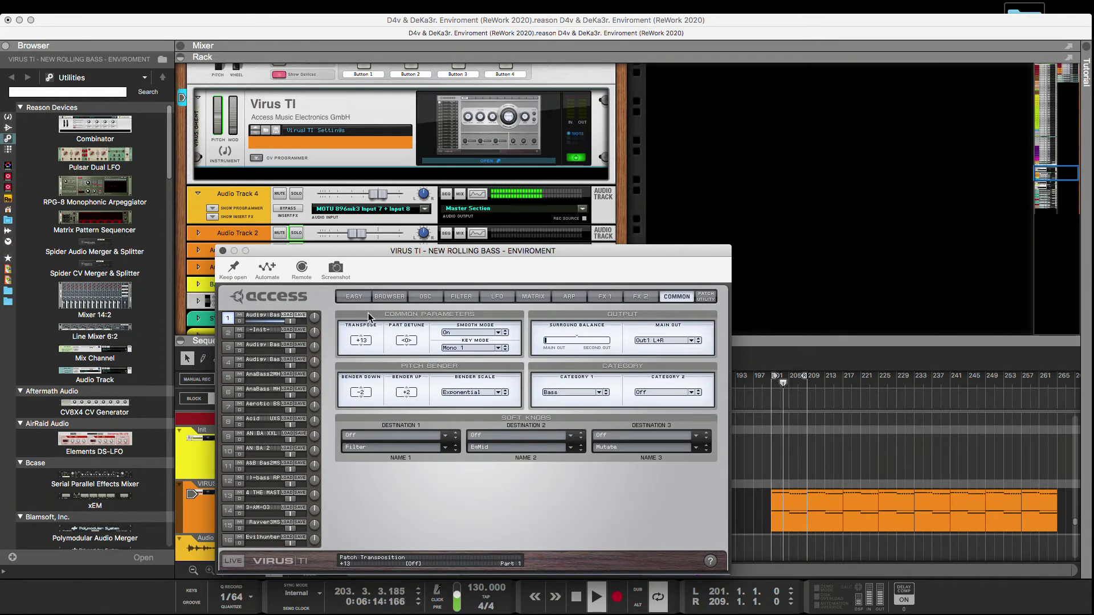
pyautogui.click(388, 297)
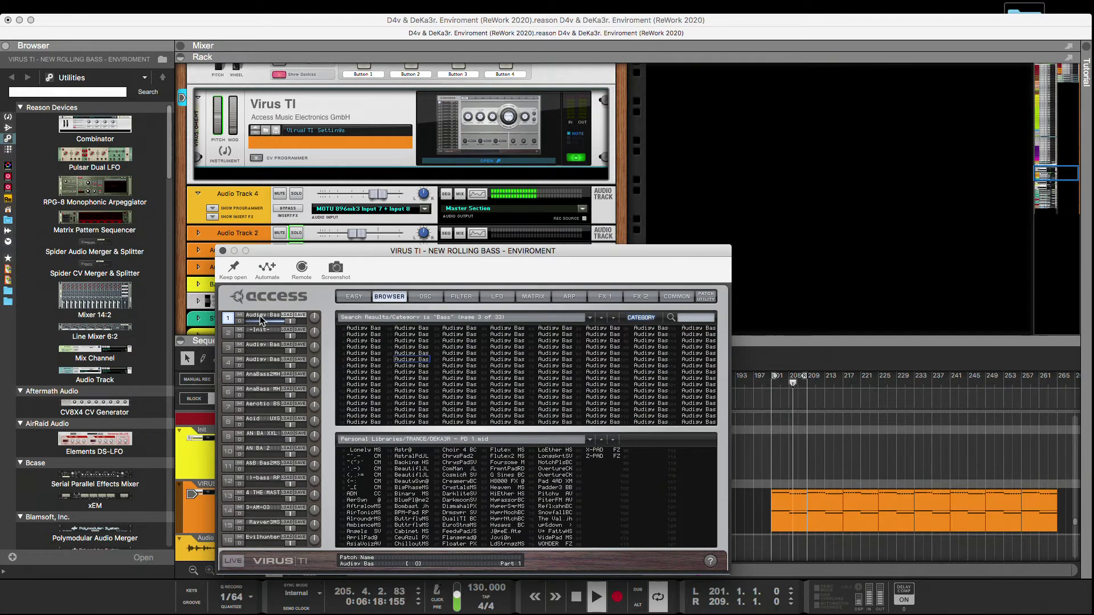
pyautogui.click(640, 296)
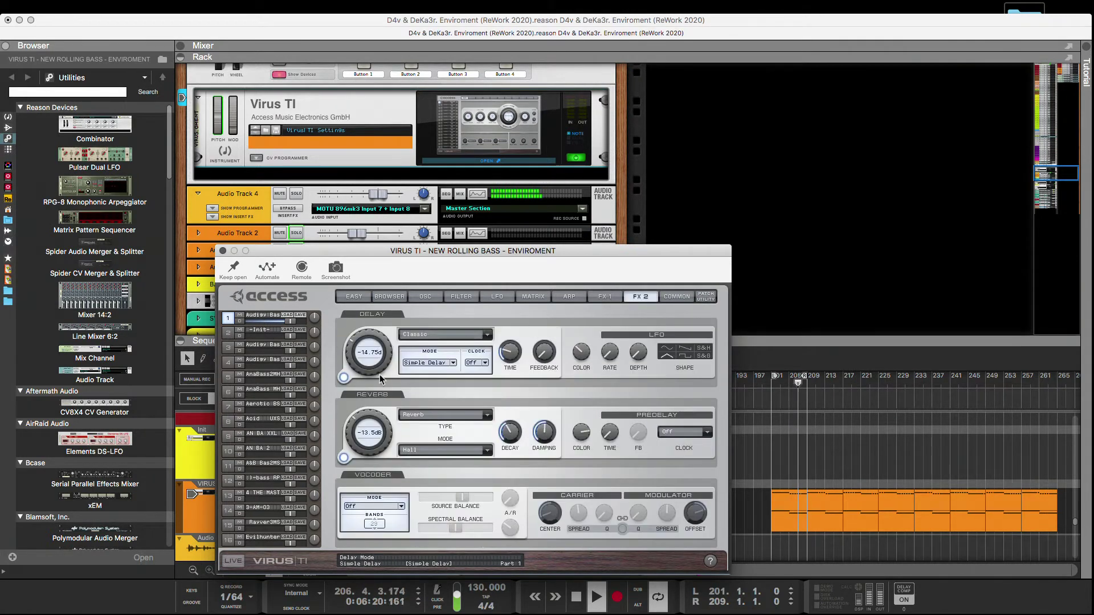
pyautogui.click(343, 377)
pyautogui.click(344, 458)
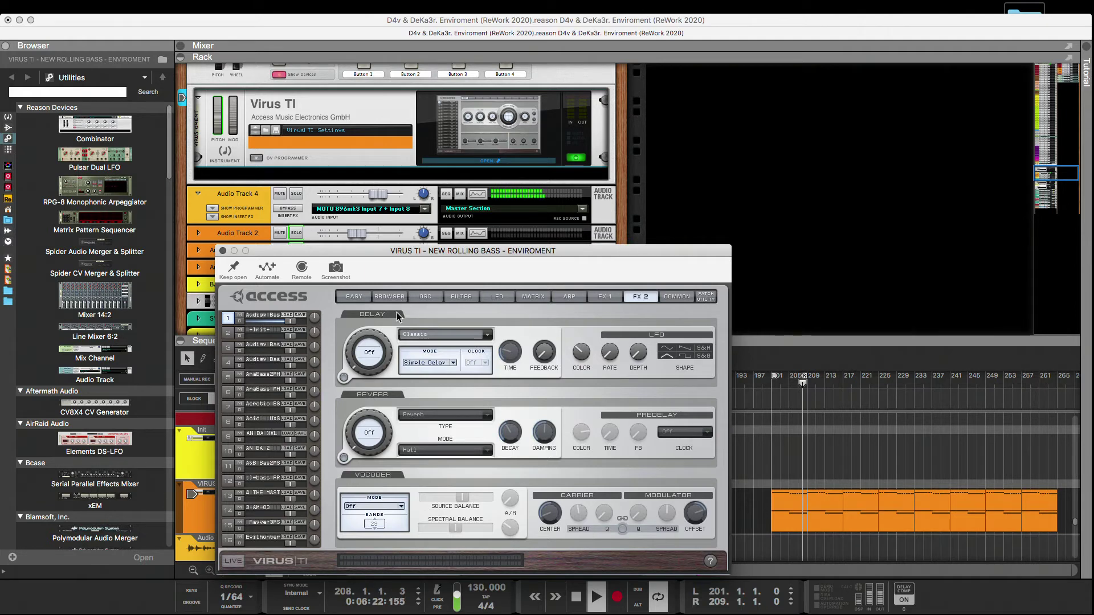
# Copy the adjusted patch from part 1 to part 2 and load the seventh bass patch in the second column.
pyautogui.click(389, 296)
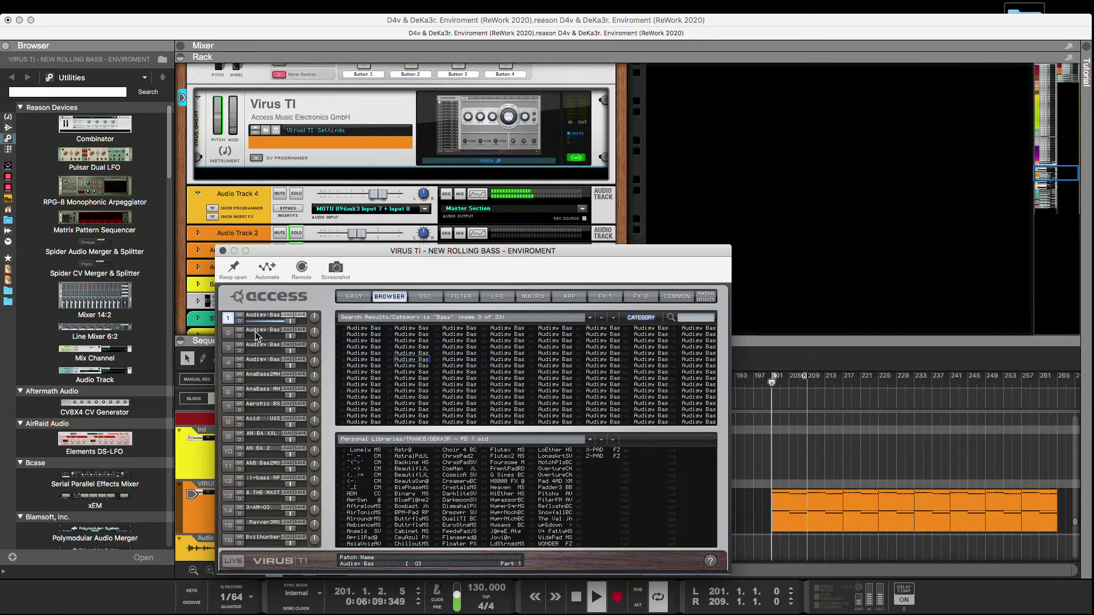
pyautogui.click(425, 365)
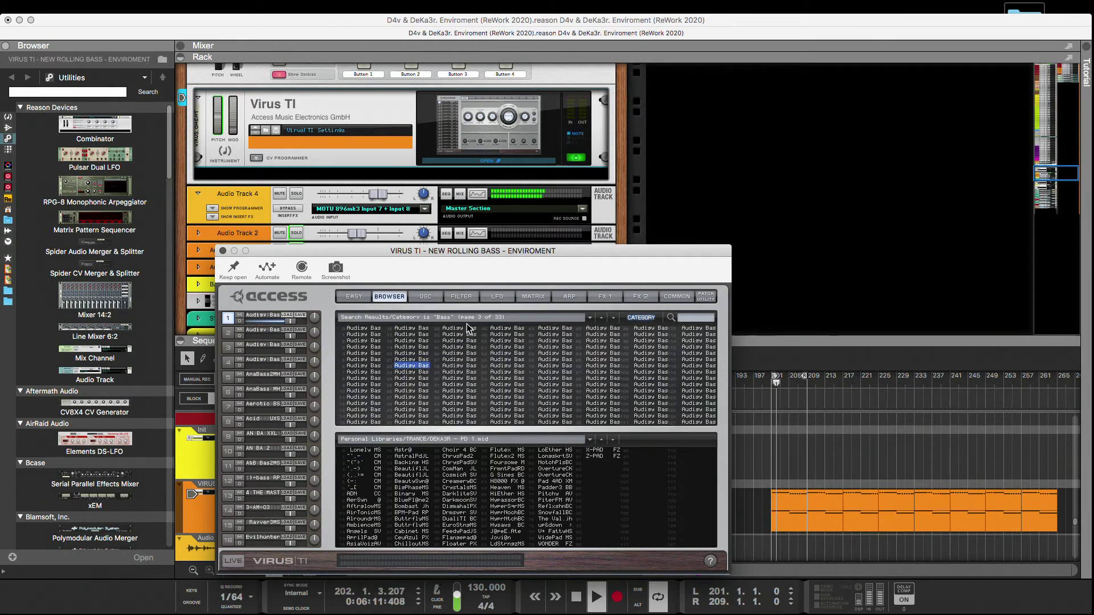
# Audition the eighth through twelfth bass patches in the second column and set the loaded patch's transposition to Off.
pyautogui.press('Down')
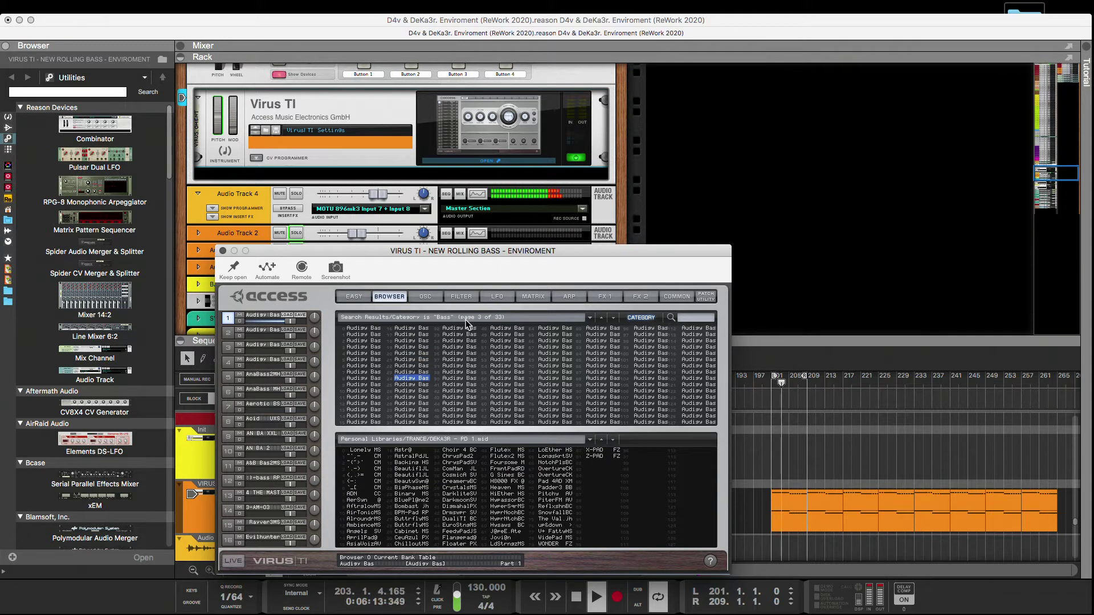
pyautogui.press('Down')
pyautogui.press('Down')
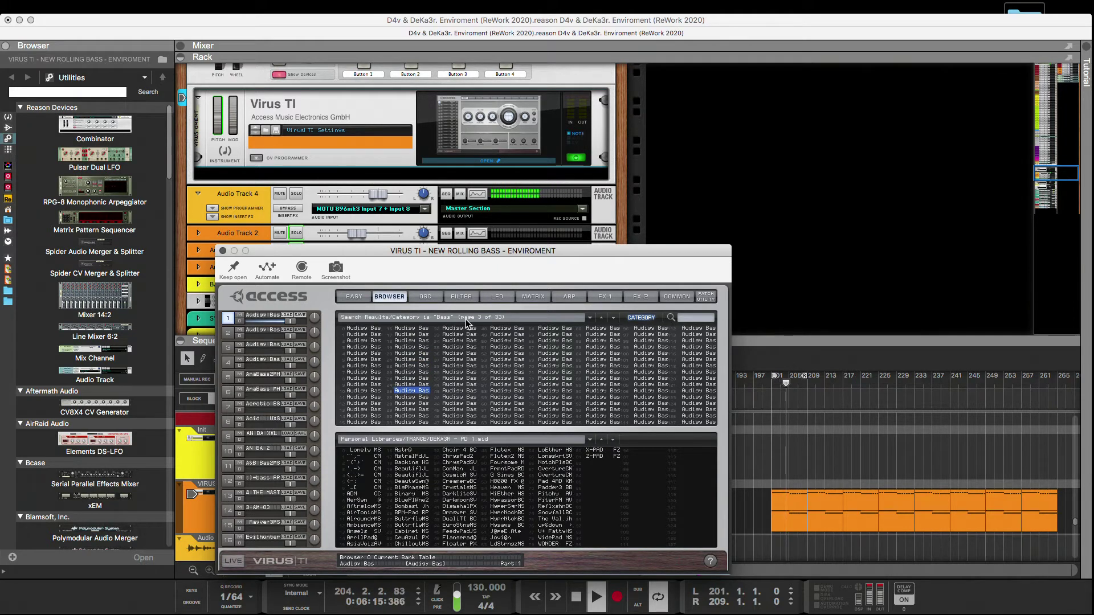
pyautogui.press('Down')
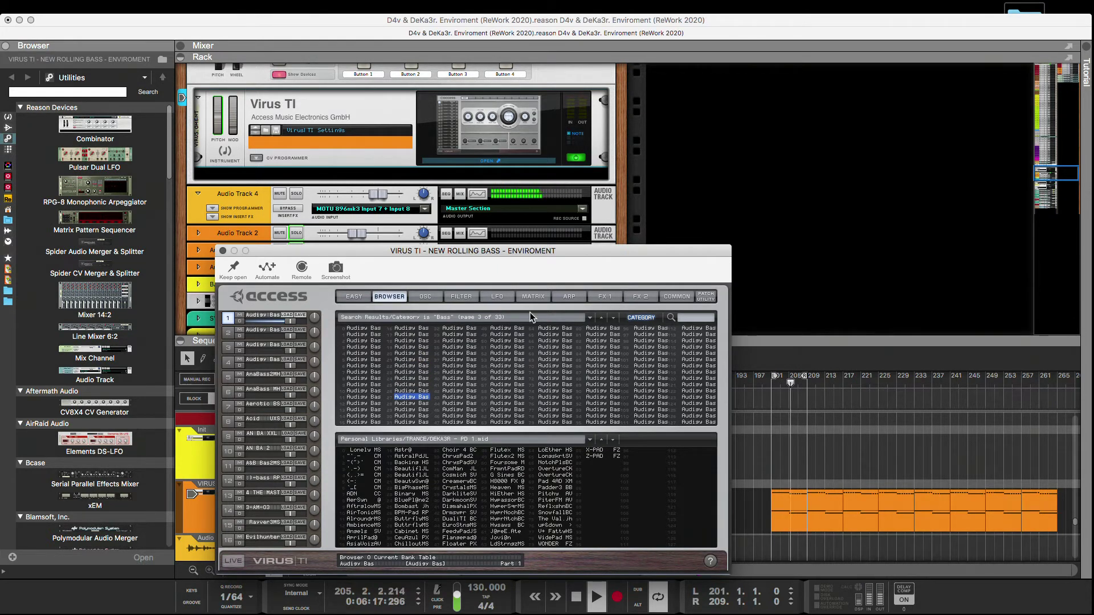
pyautogui.click(676, 296)
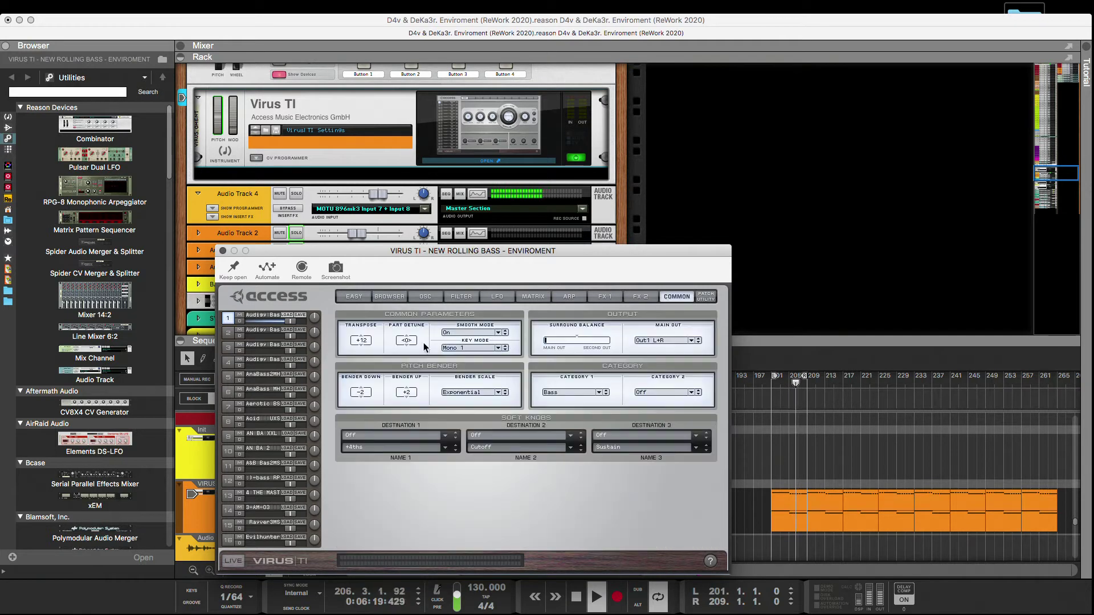
pyautogui.moveTo(363, 365); pyautogui.dragTo(363, 370)
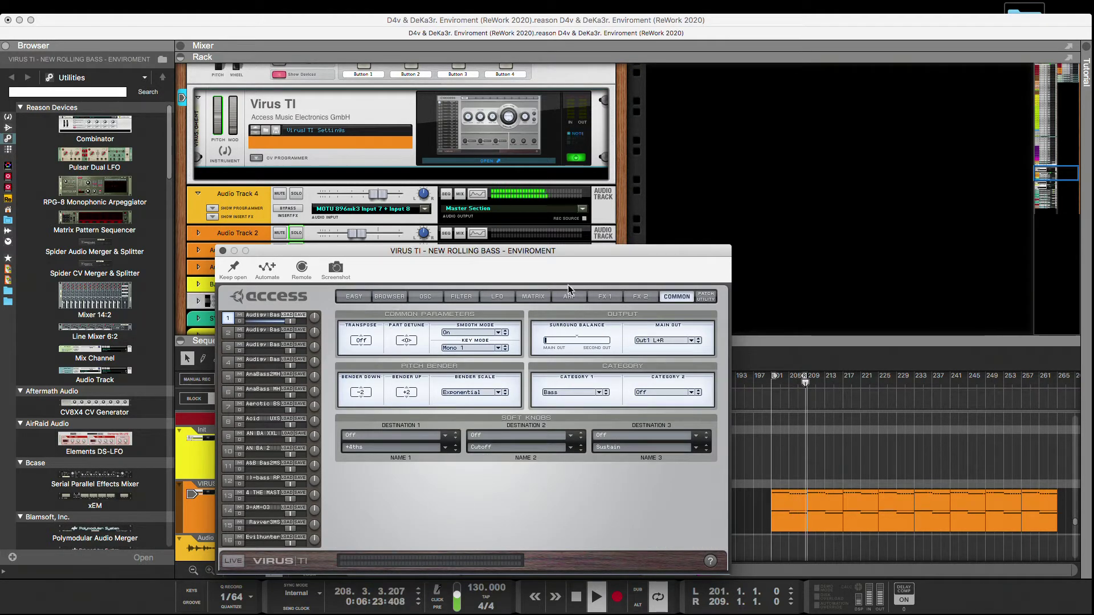
# Audition the thirteenth and fourteenth bass patches in the second column and raise the loaded patch's transposition to +11.
pyautogui.click(387, 297)
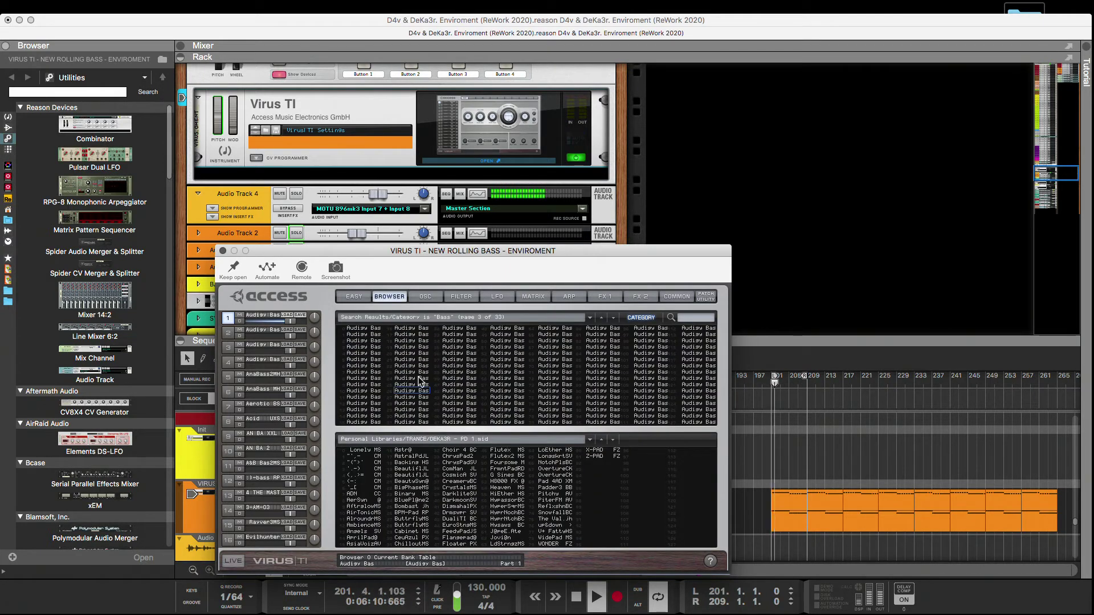
pyautogui.click(412, 402)
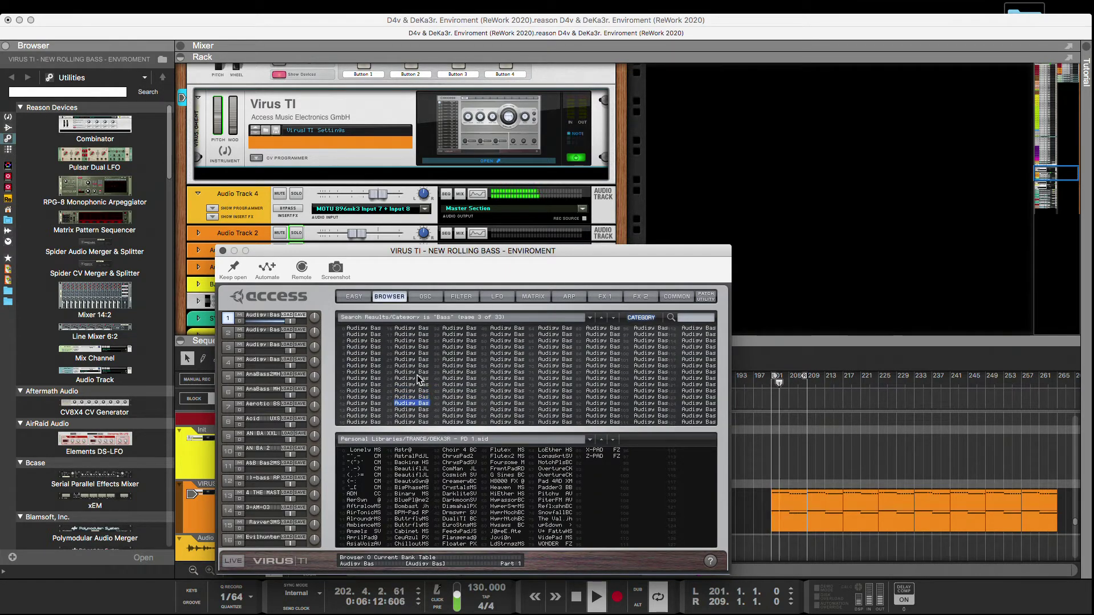
pyautogui.press('Down')
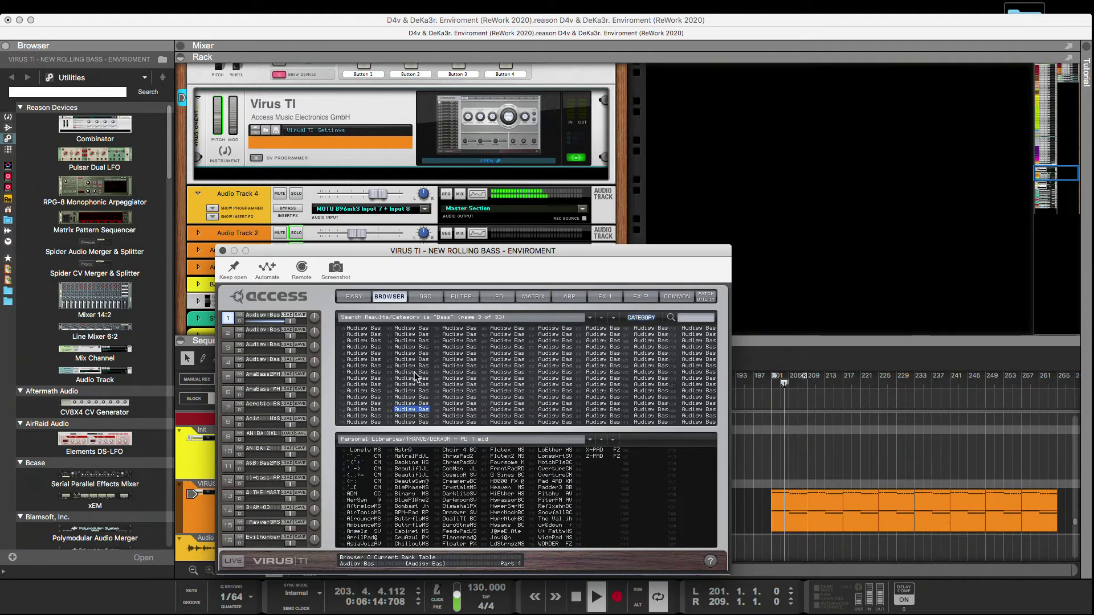
pyautogui.click(668, 299)
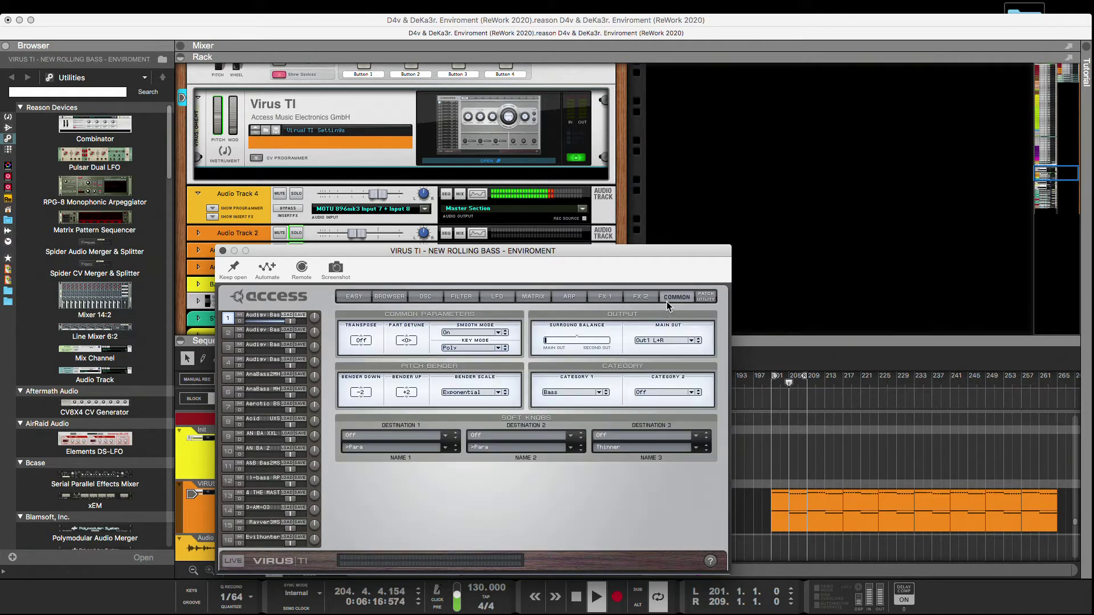
pyautogui.moveTo(363, 341); pyautogui.dragTo(380, 314)
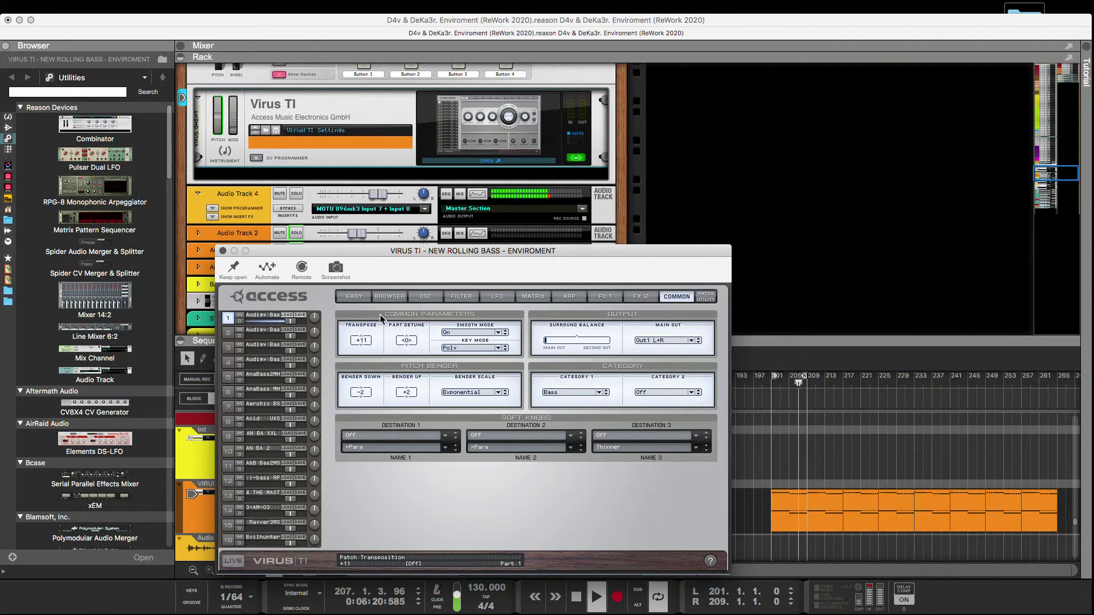
# Audition the bass patches down the third column, load the fourth column's first patch and check its common and FX 2 settings.
pyautogui.click(388, 297)
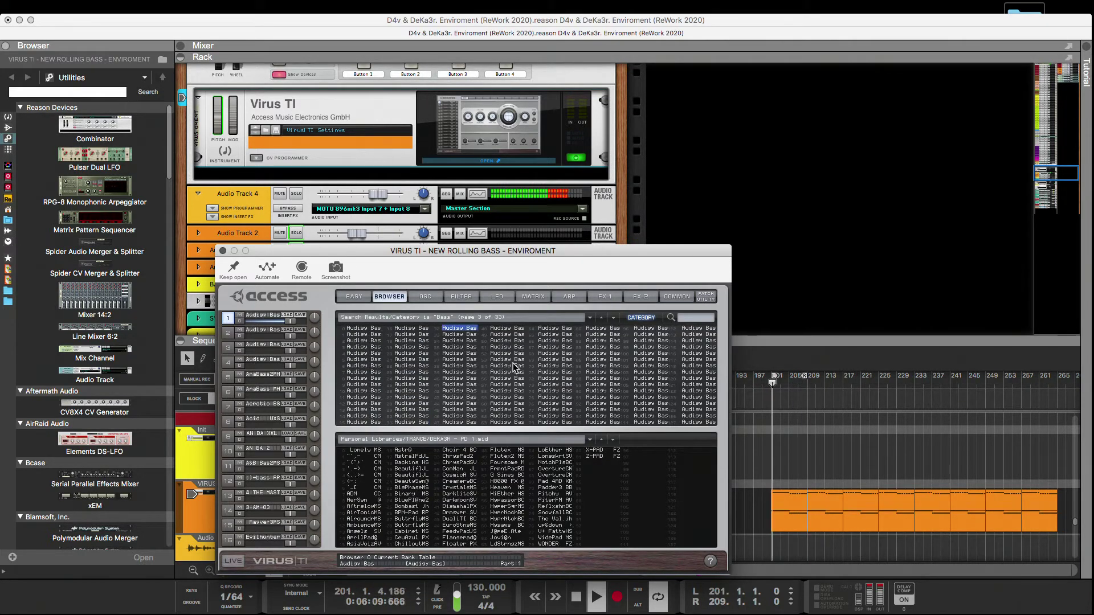
pyautogui.press('Down')
pyautogui.press('Down')
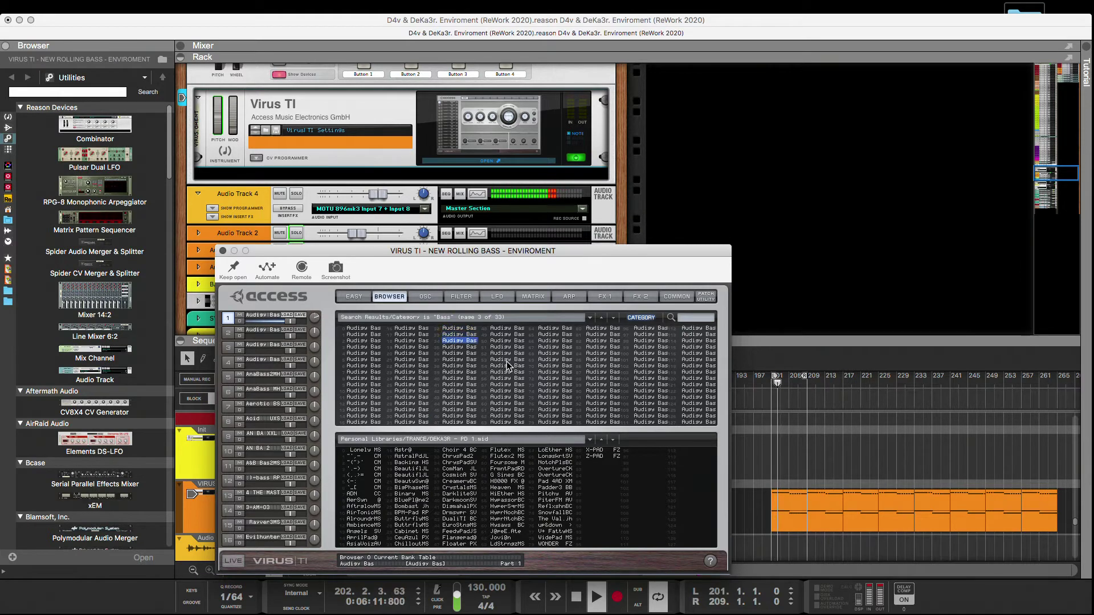
pyautogui.press('Down')
pyautogui.press('Down')
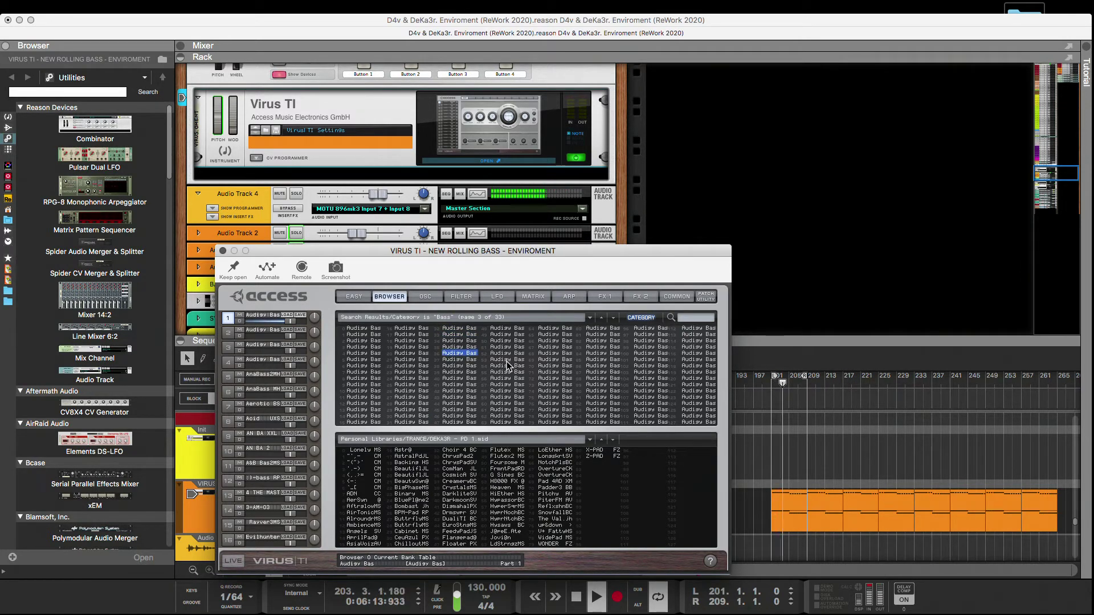
pyautogui.press('Down')
pyautogui.press('Down')
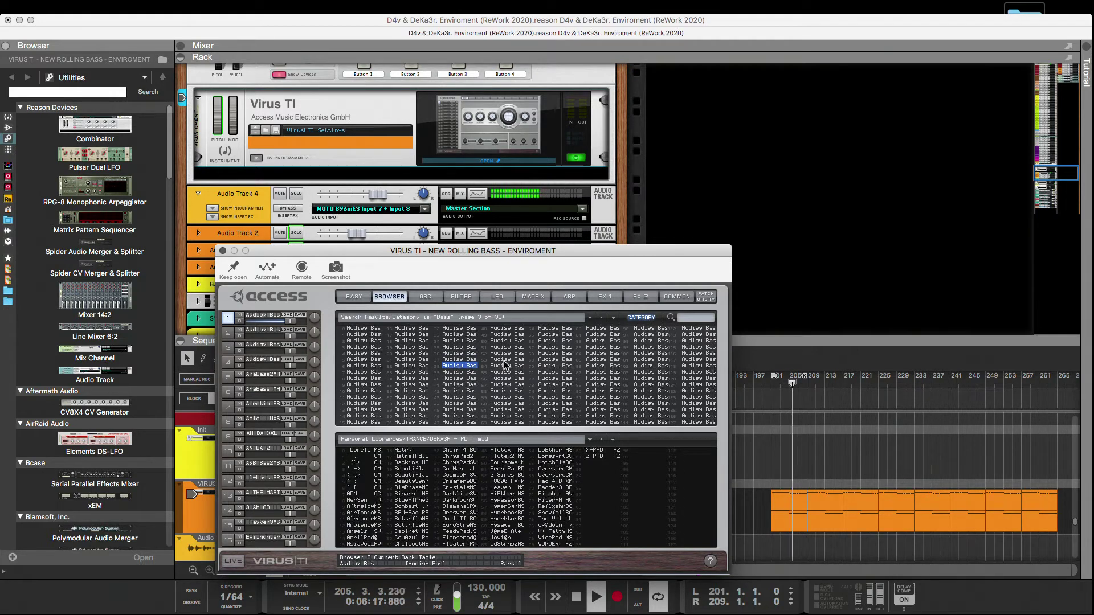
pyautogui.press('Down')
pyautogui.press('Down')
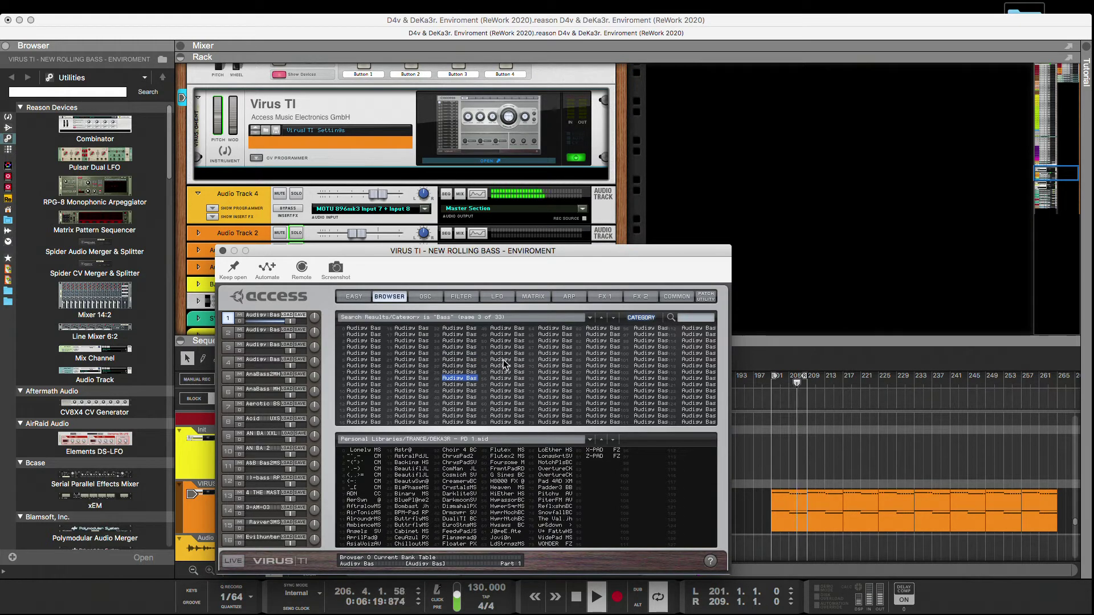
pyautogui.press('Down')
pyautogui.press('Down')
pyautogui.press('Down')
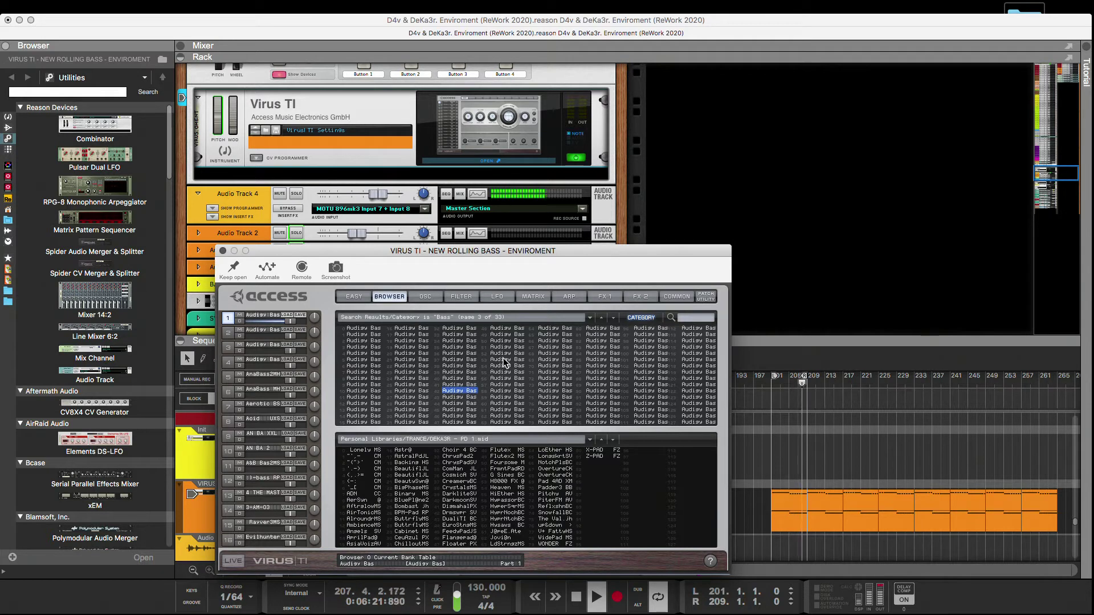
pyautogui.press('Down')
pyautogui.press('Down')
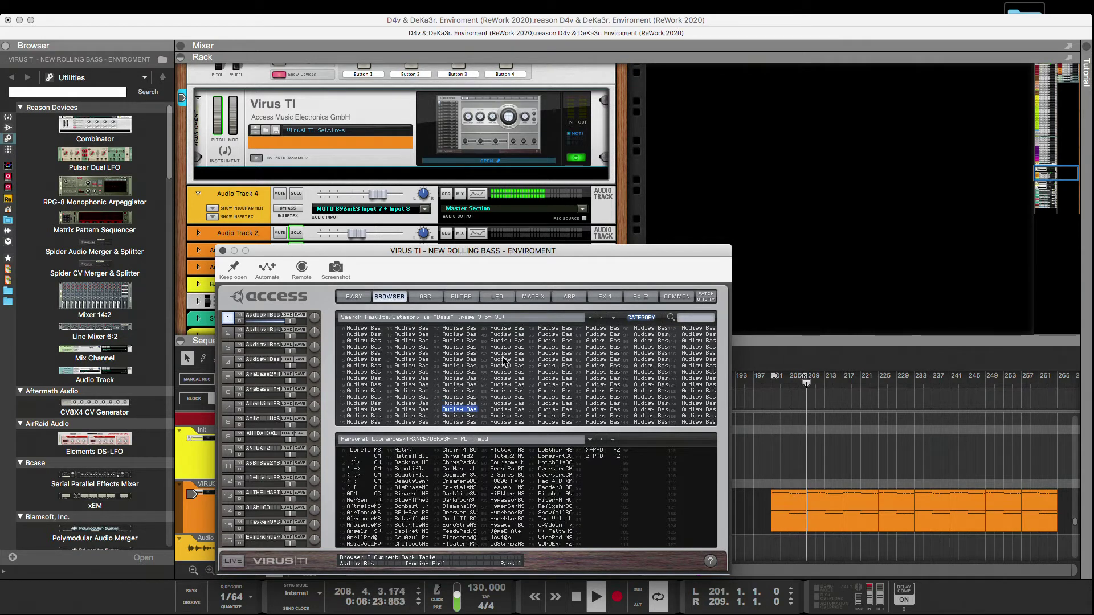
pyautogui.press('Down')
pyautogui.press('Down')
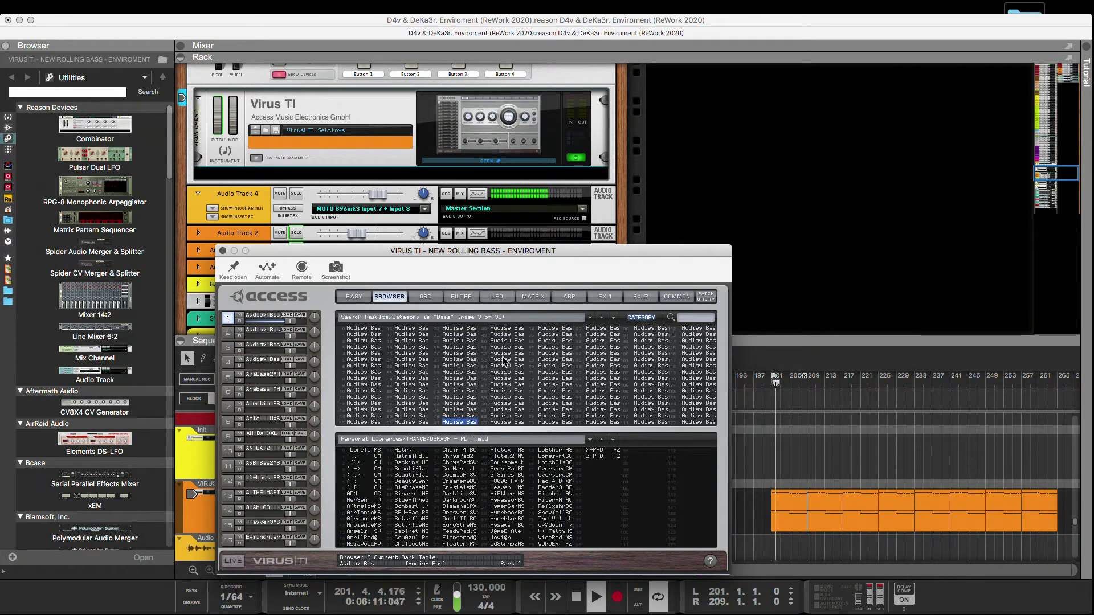
pyautogui.press('Down')
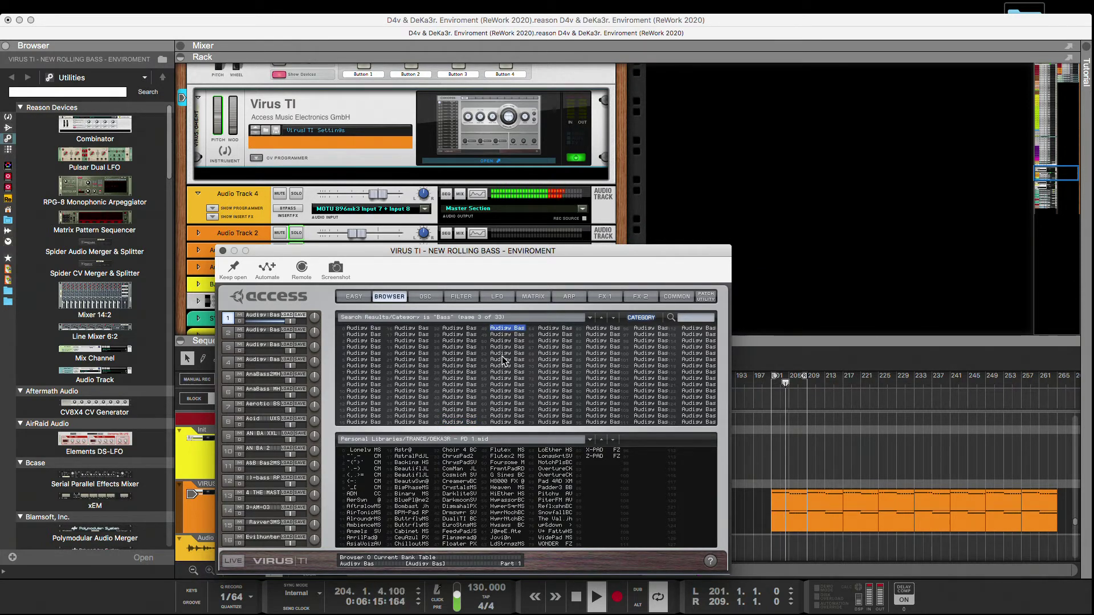
pyautogui.click(678, 296)
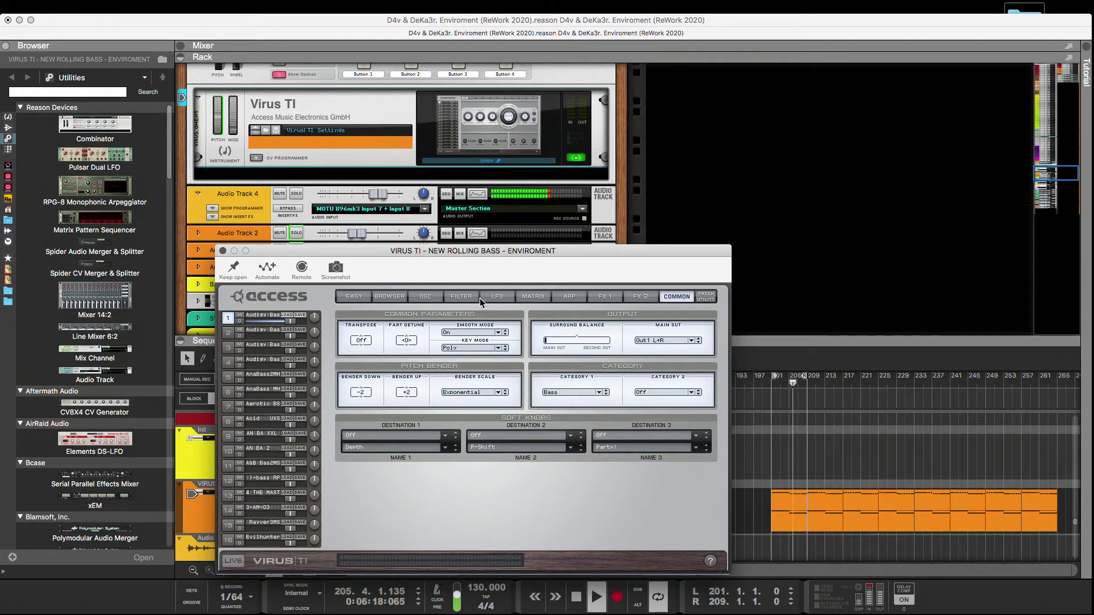
pyautogui.click(634, 295)
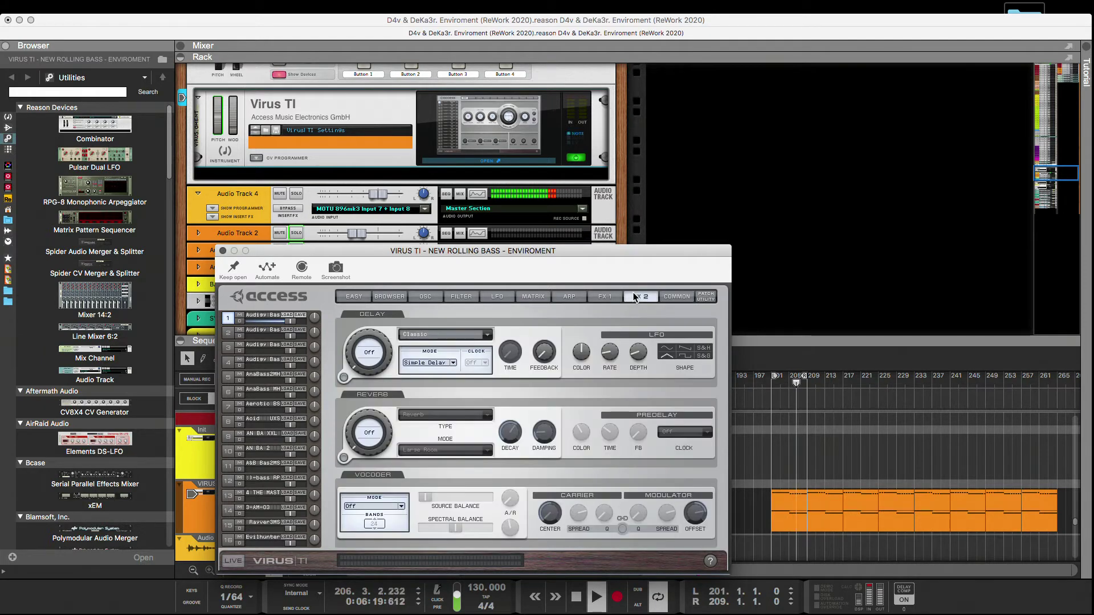
# Close the synth window, take the Virus TI sequencer track out of solo and lower the level of Audio Track 4.
pyautogui.click(223, 251)
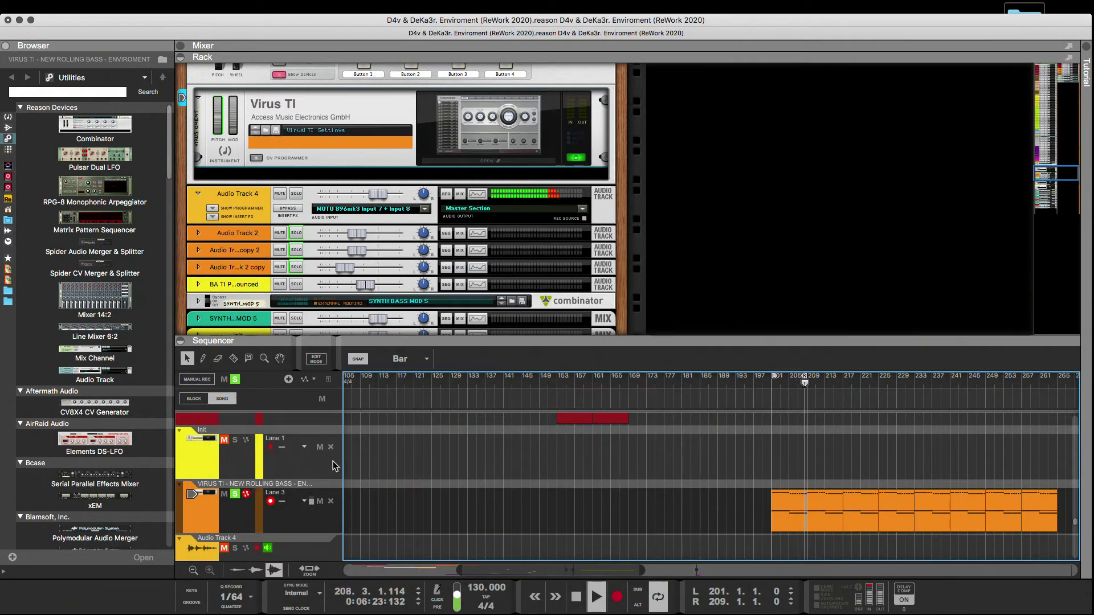
pyautogui.scroll(-10, 415, 484)
pyautogui.scroll(-5, 410, 485)
pyautogui.click(235, 539)
pyautogui.moveTo(366, 200)
pyautogui.mouseDown()
pyautogui.moveTo(356, 200)
pyautogui.moveTo(376, 197)
pyautogui.mouseUp()
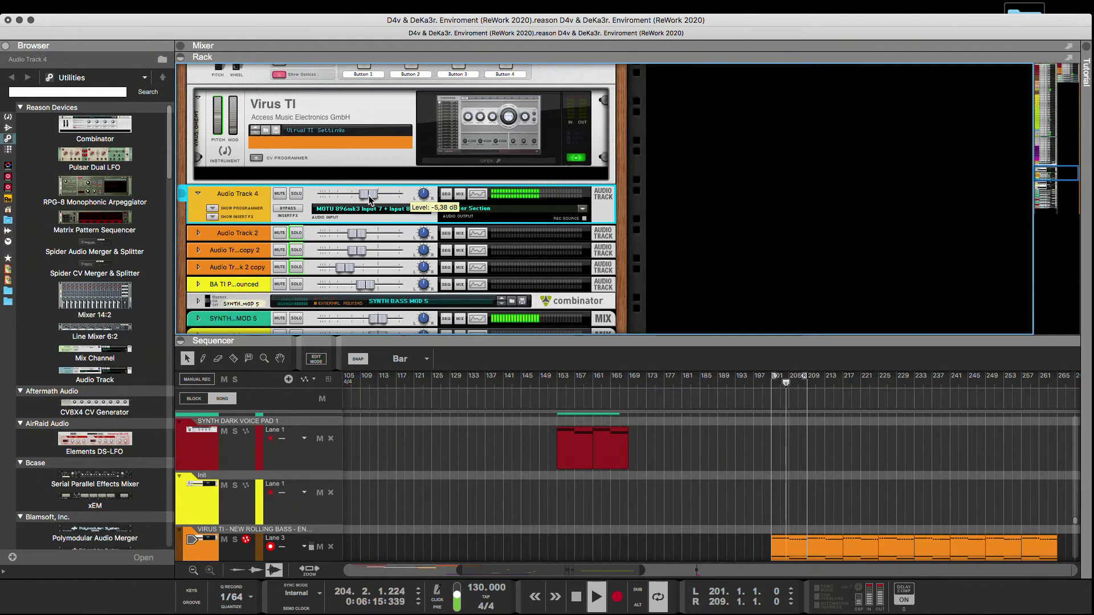
# Reopen the Virus TI editor on its patch browser, move the window clear of the sequencer tracks and solo the Virus TI track again.
pyautogui.click(465, 161)
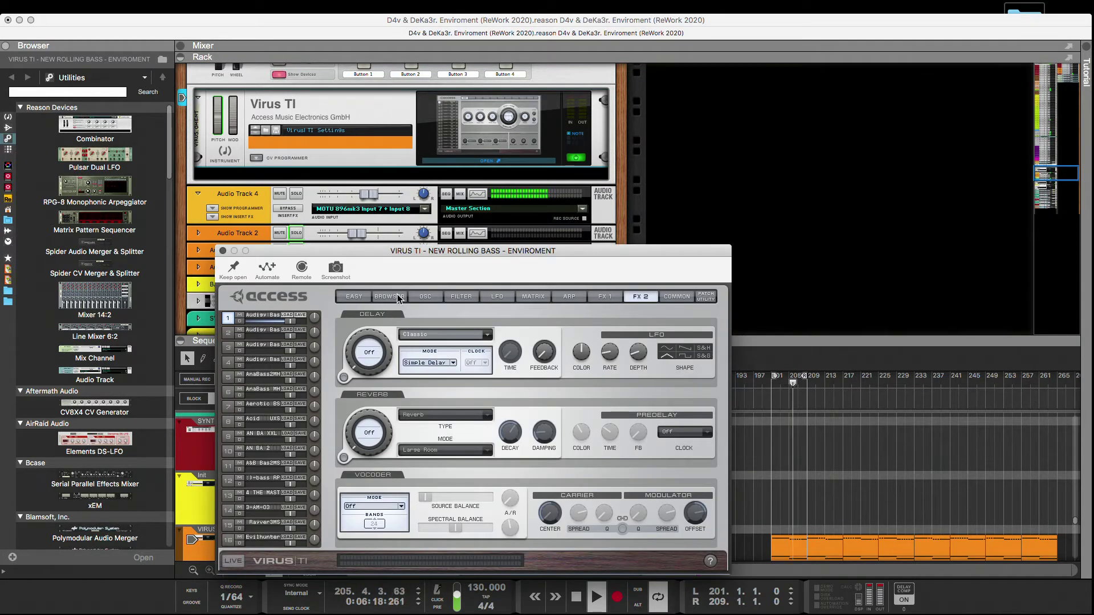
pyautogui.click(399, 296)
pyautogui.moveTo(420, 253); pyautogui.dragTo(390, 117)
pyautogui.click(235, 540)
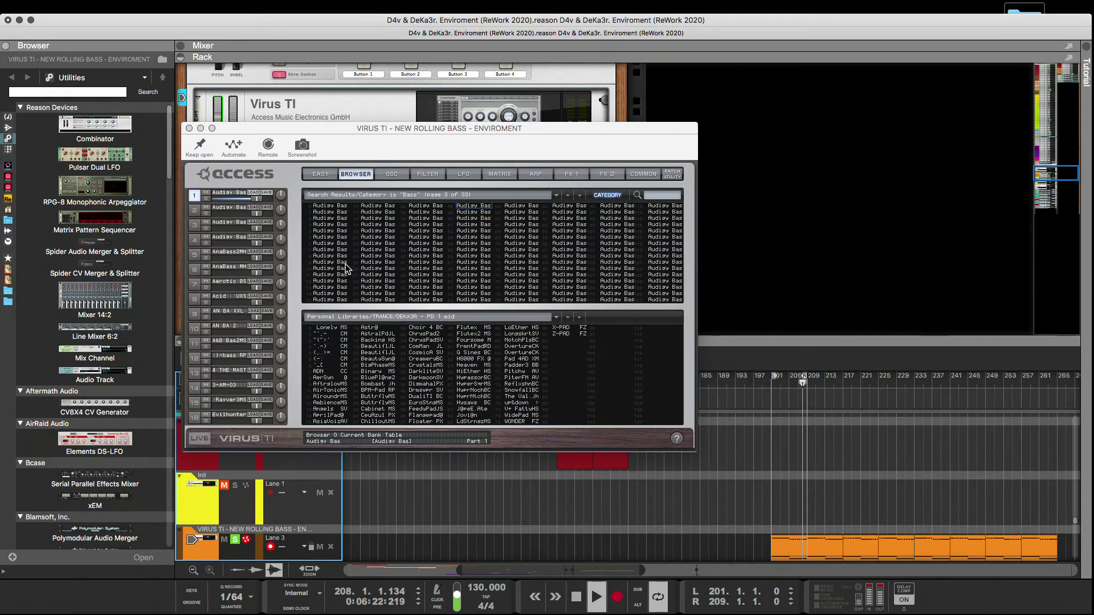
# Audition bass patches in the fourth column from the second one down and leave the eleventh loaded in part 1.
pyautogui.click(473, 212)
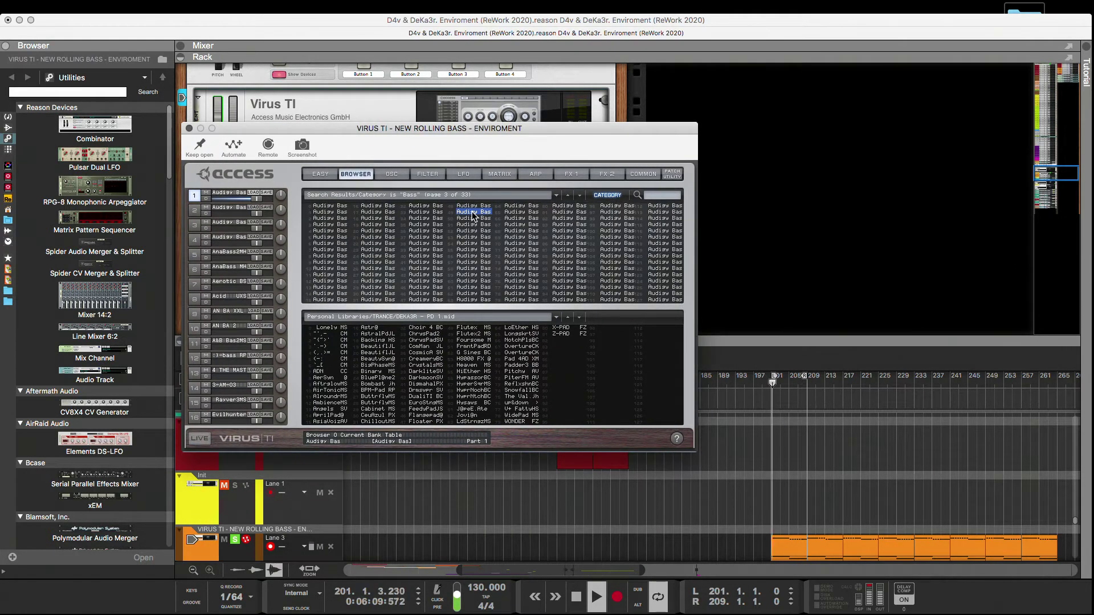
pyautogui.click(470, 226)
pyautogui.click(470, 230)
pyautogui.press('Down')
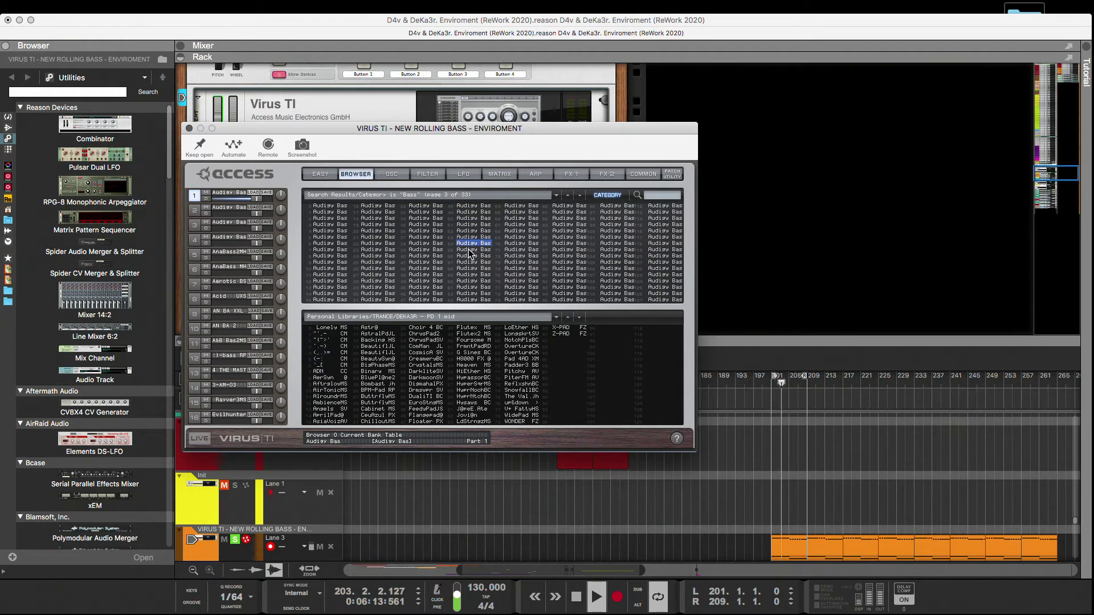
pyautogui.press('Down')
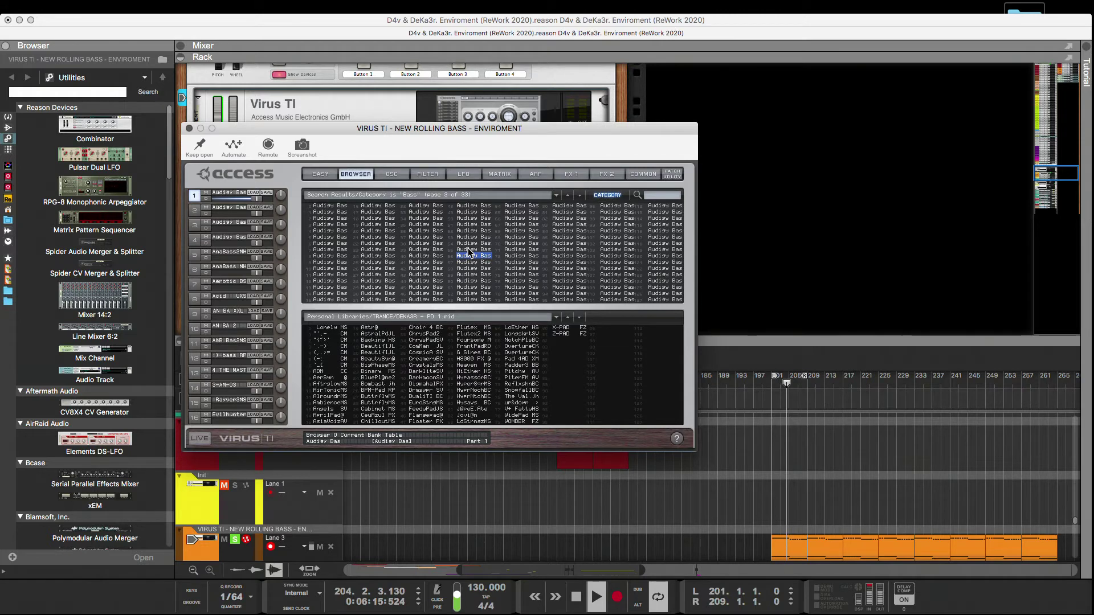
pyautogui.press('Down')
pyautogui.press('Down')
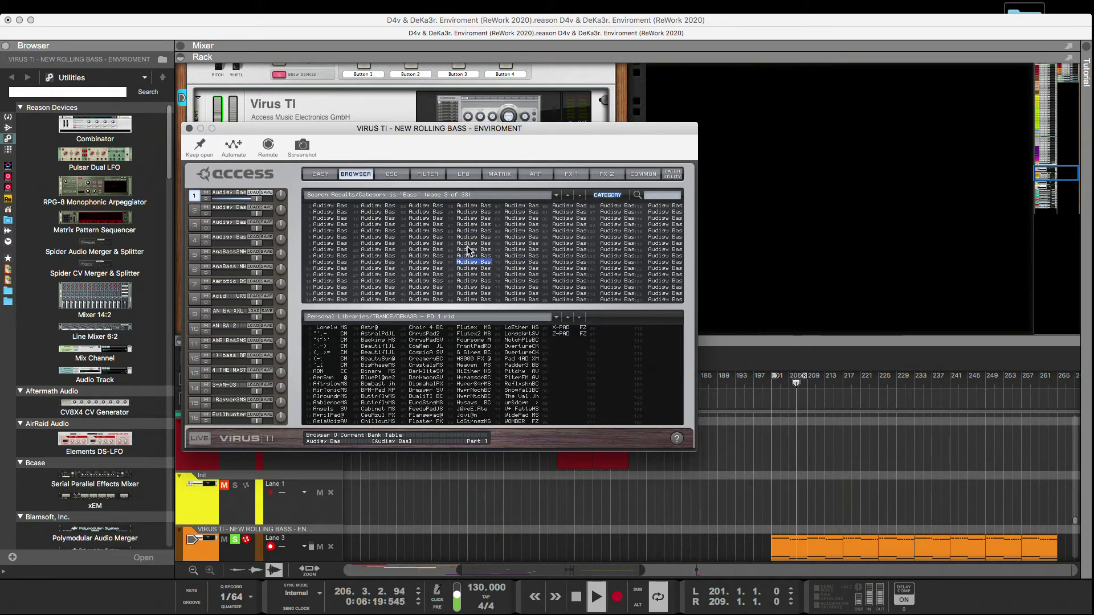
pyautogui.press('Down')
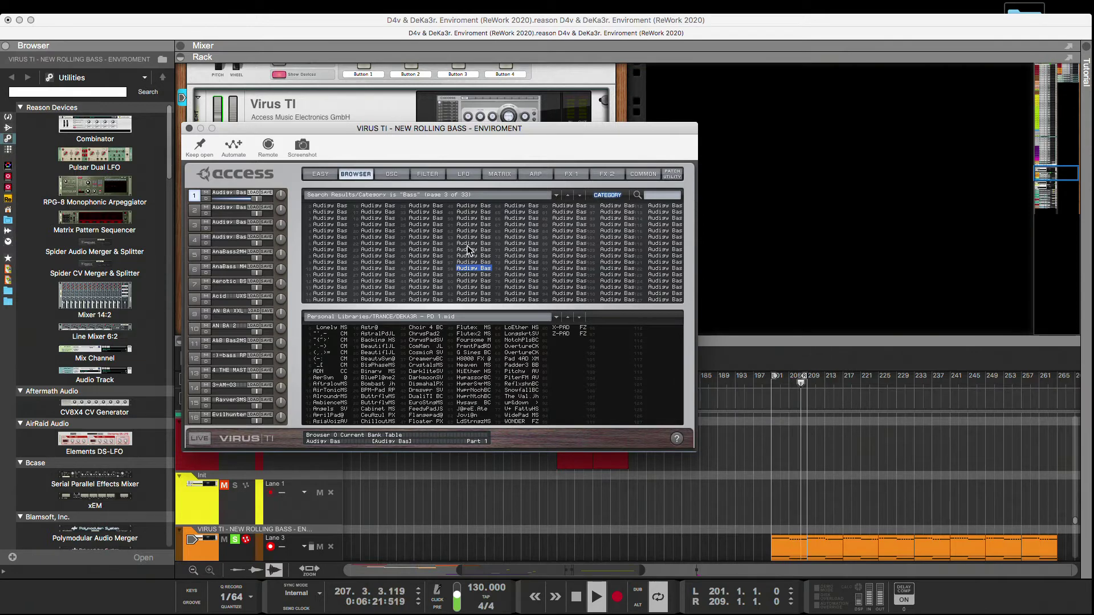
# Move the synth window aside and copy the name of the Virus TI rolling bass track in the sequencer.
pyautogui.moveTo(340, 128); pyautogui.dragTo(607, 184)
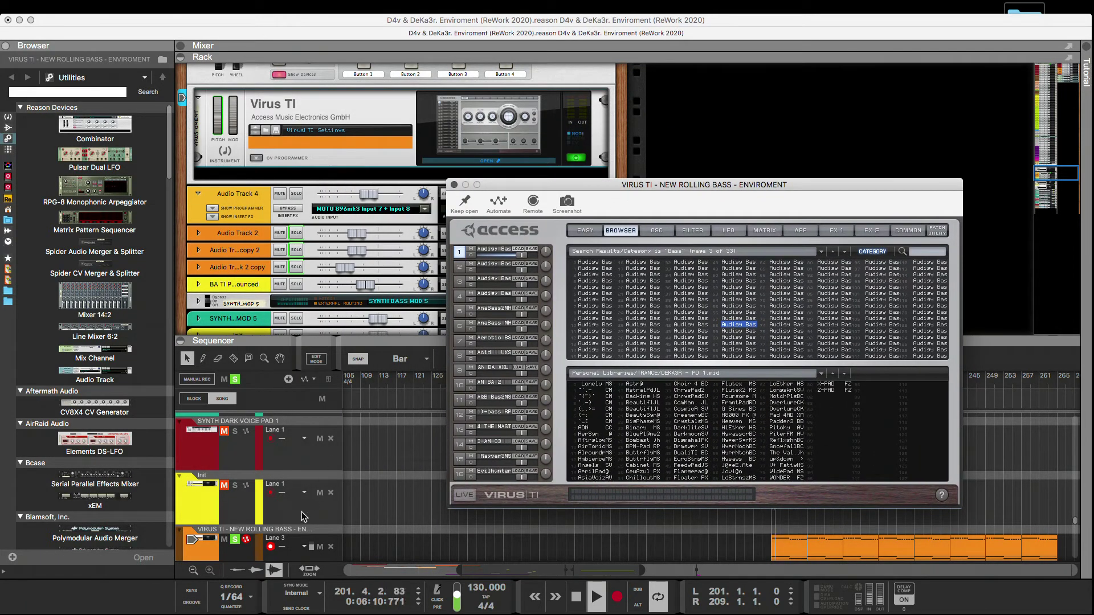
pyautogui.doubleClick(289, 529)
pyautogui.press('super+c')
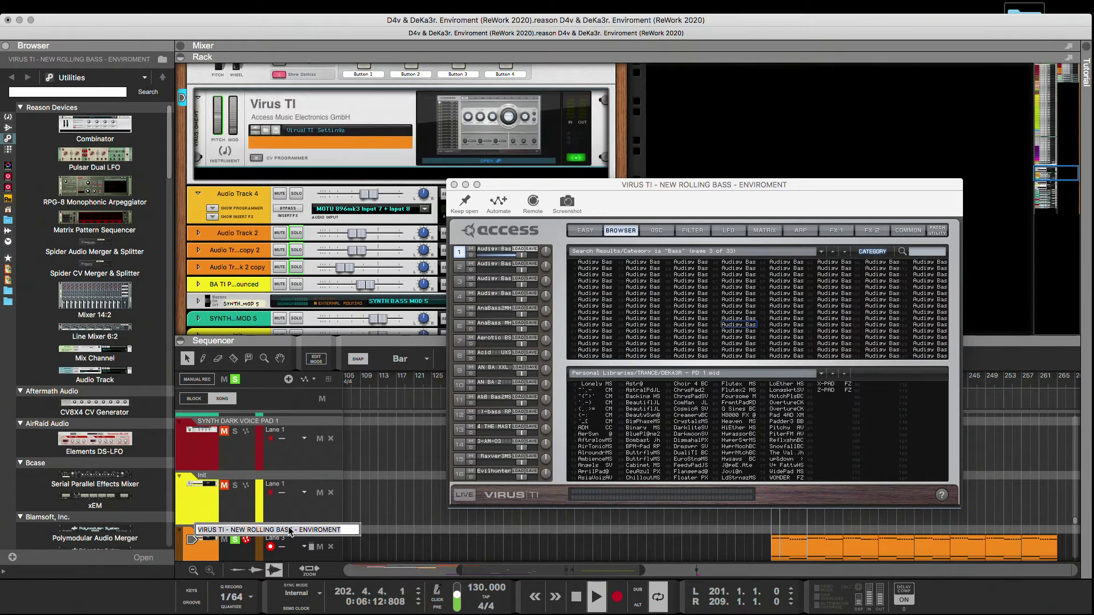
pyautogui.click(365, 489)
# Save the Combinator holding the Virus TI as a patch in the 1 - CANALES folder, using the copied track name.
pyautogui.scroll(3, 350, 182)
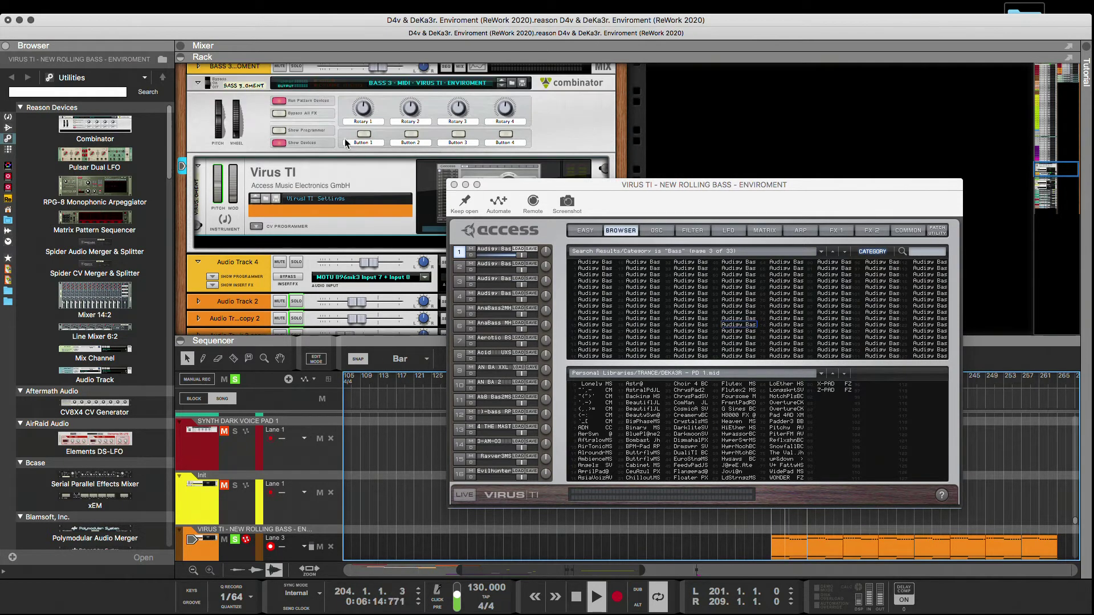
pyautogui.click(527, 82)
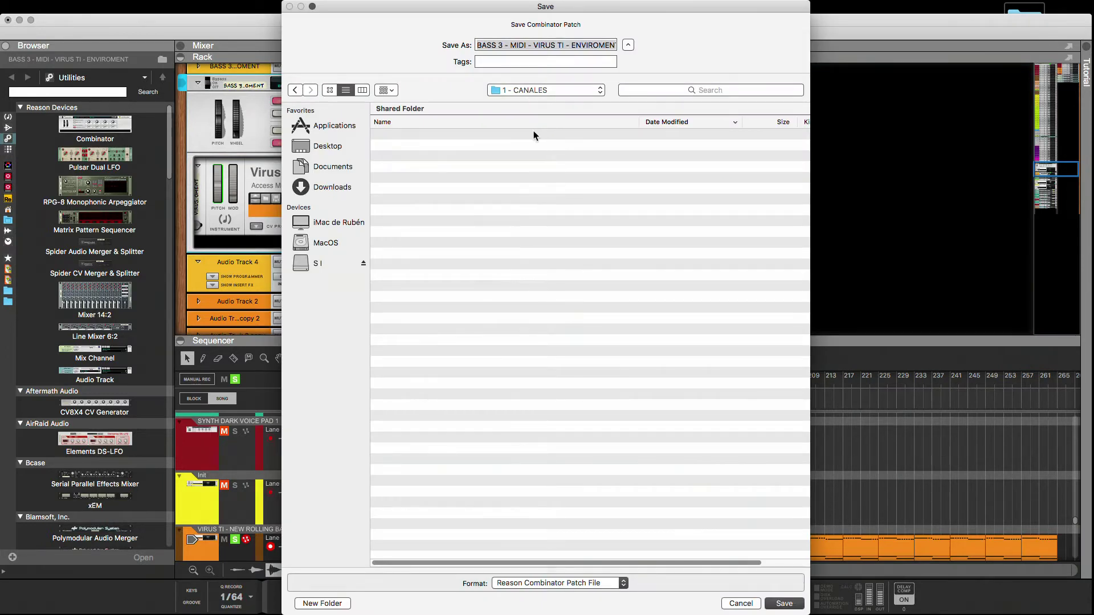
pyautogui.press('super+v')
pyautogui.click(785, 603)
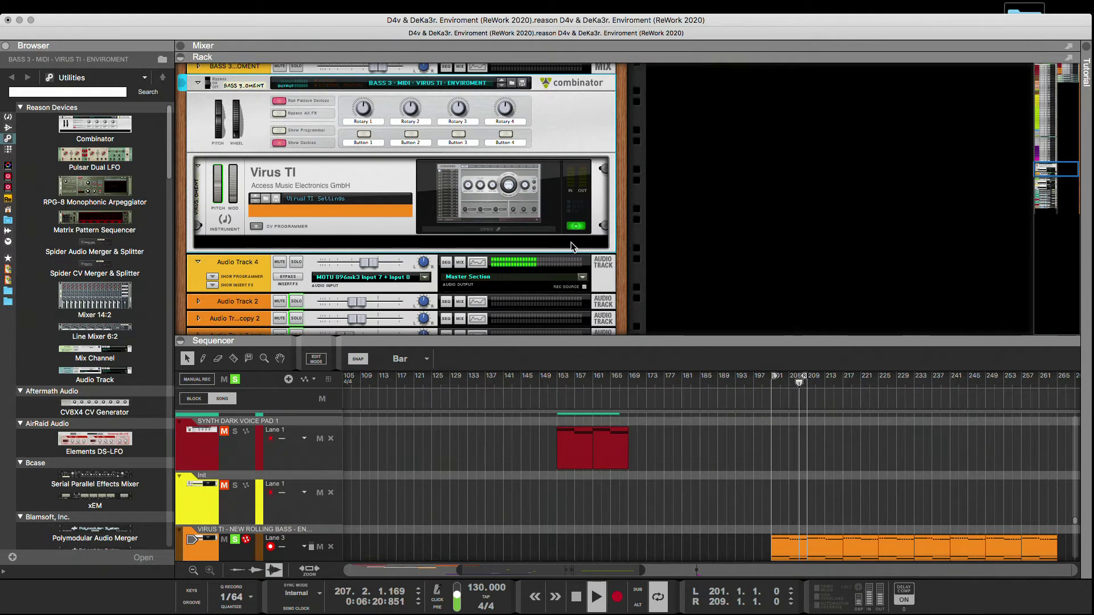
# Reopen the Virus TI editor, load the thirteenth bass patch in the fourth column and set its transposition to -25.
pyautogui.click(559, 237)
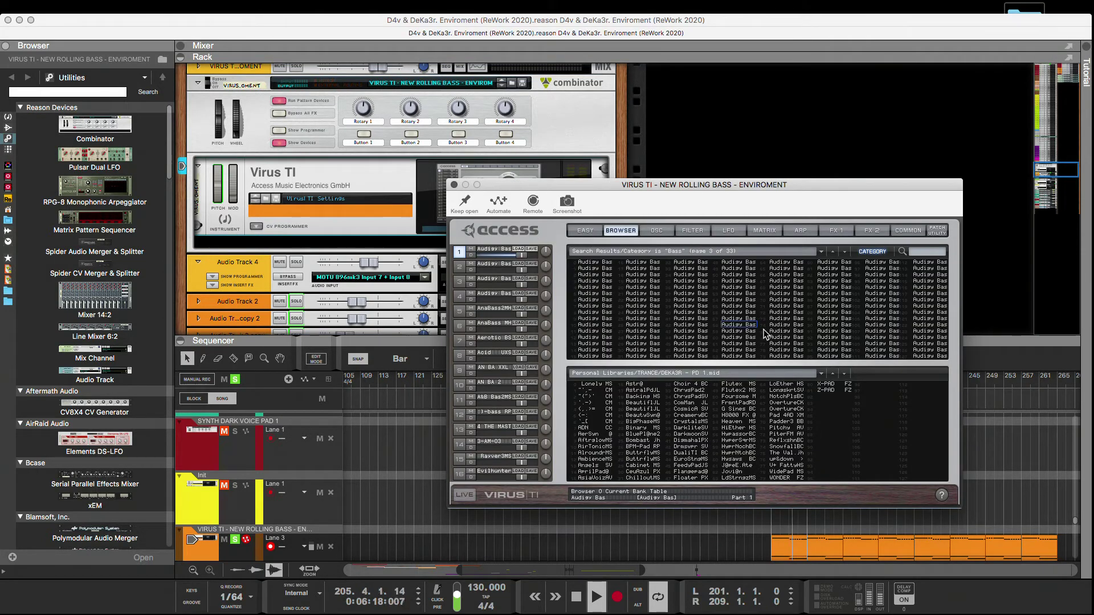
pyautogui.click(753, 333)
pyautogui.click(753, 336)
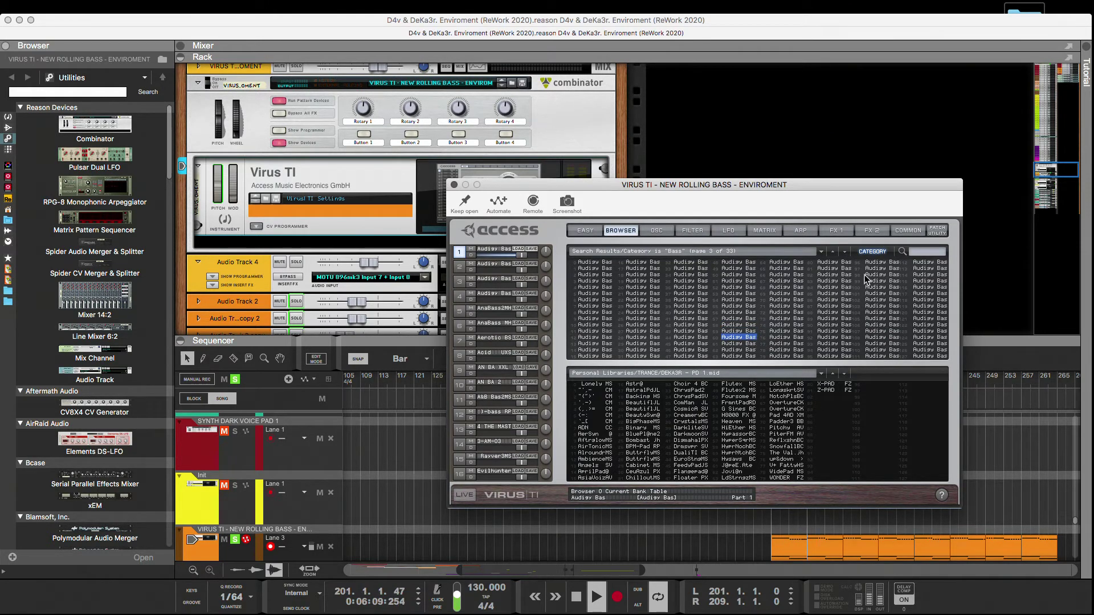
pyautogui.click(907, 230)
pyautogui.moveTo(596, 275)
pyautogui.mouseDown()
pyautogui.moveTo(598, 251)
pyautogui.moveTo(594, 290)
pyautogui.mouseUp()
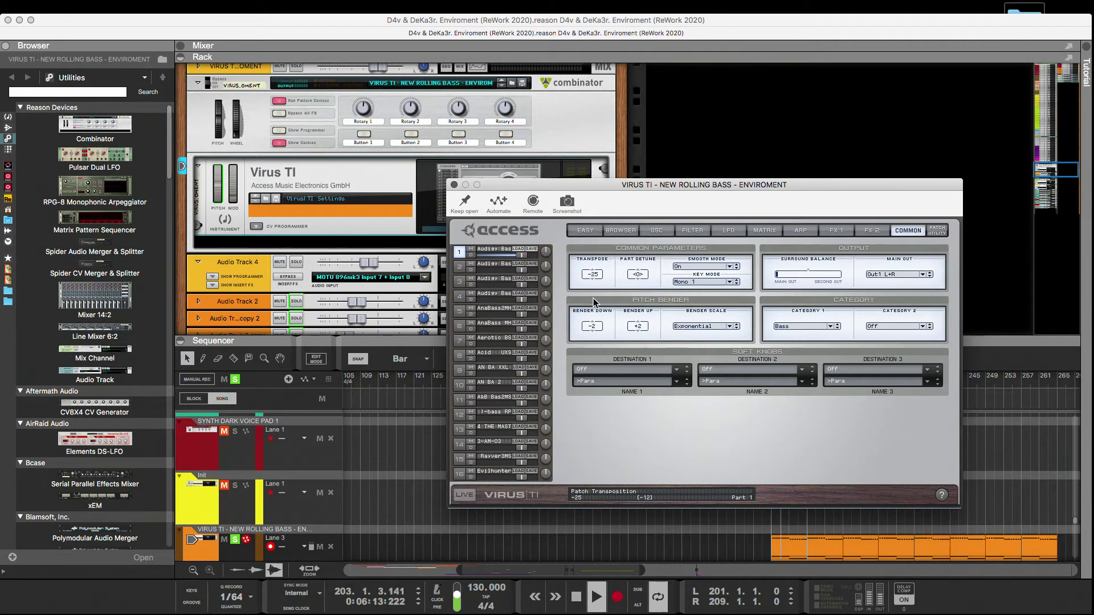
# Return to the patch browser and audition bass patches from the fourteenth in the fourth column through the fifth in the fifth column.
pyautogui.click(620, 230)
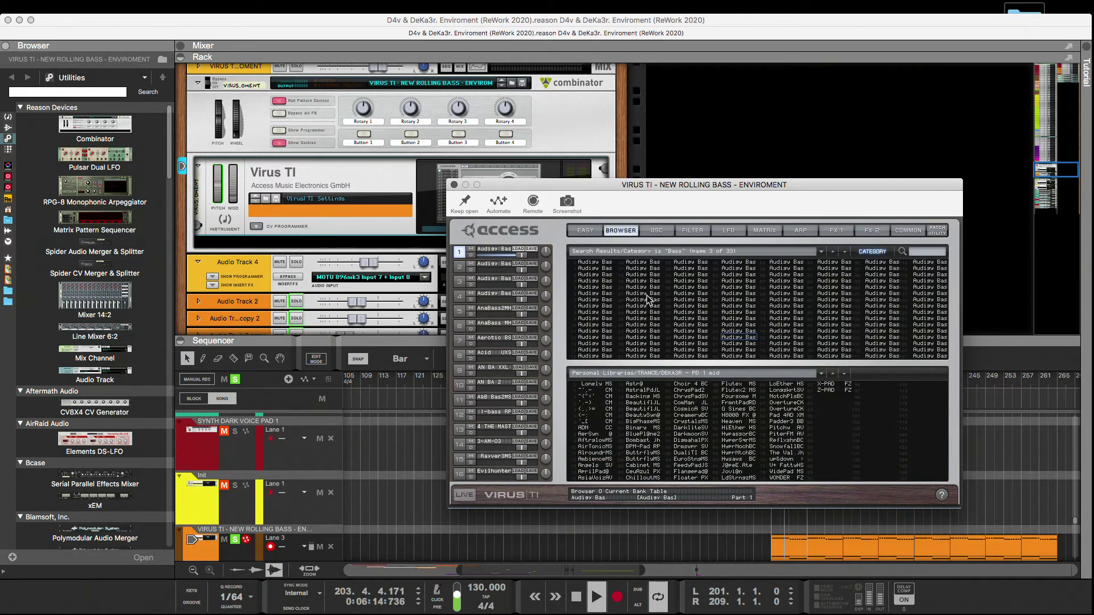
pyautogui.click(735, 342)
pyautogui.press('Down')
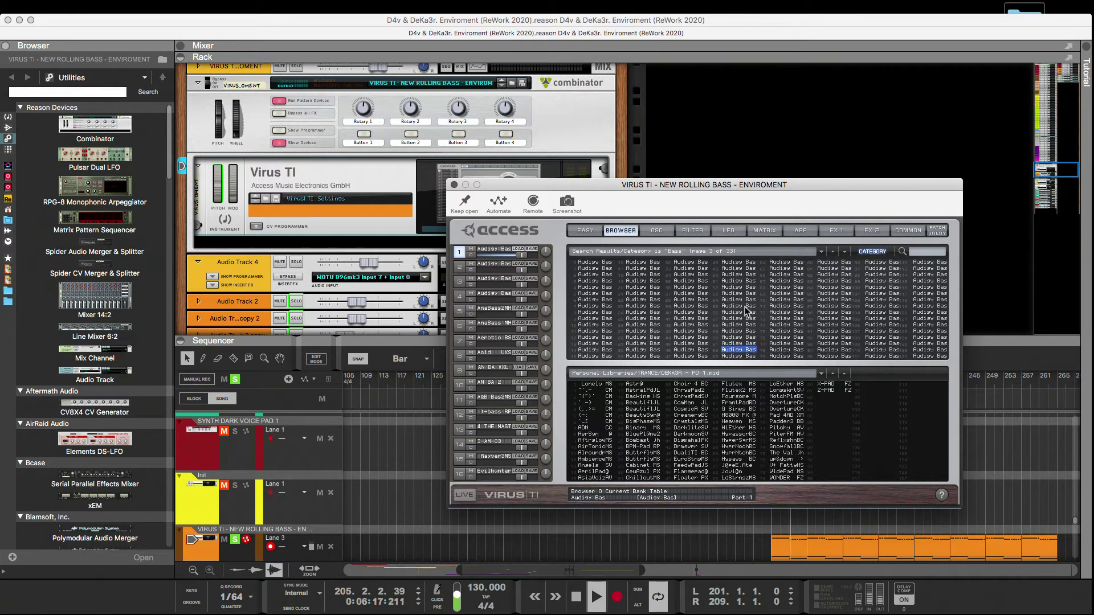
pyautogui.press('Down')
pyautogui.press('Down')
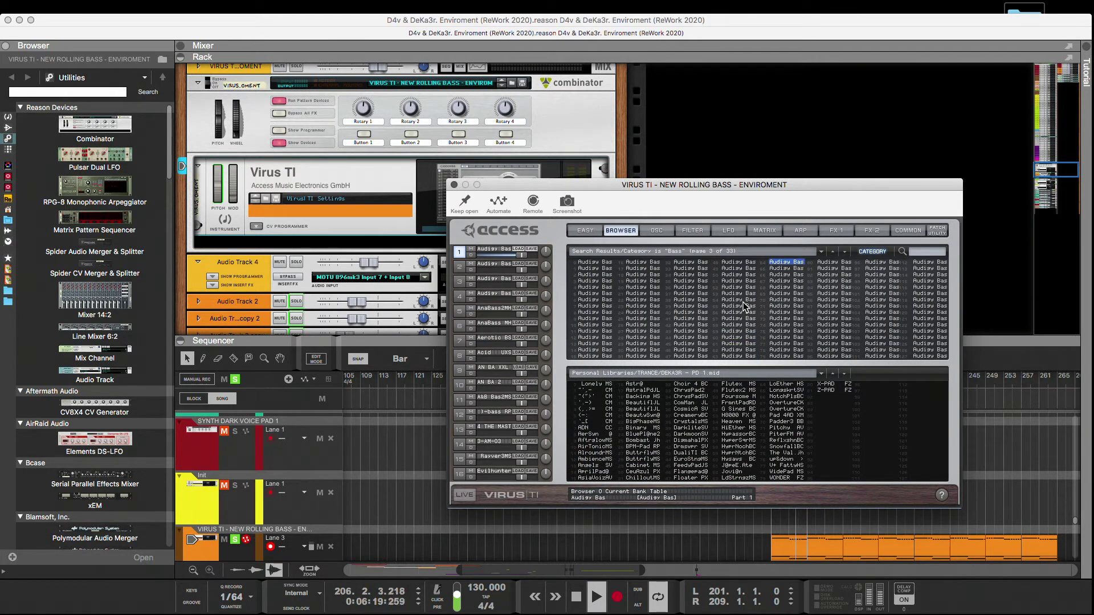
pyautogui.press('Down')
pyautogui.press('Down')
pyautogui.press('Down')
pyautogui.press('Down')
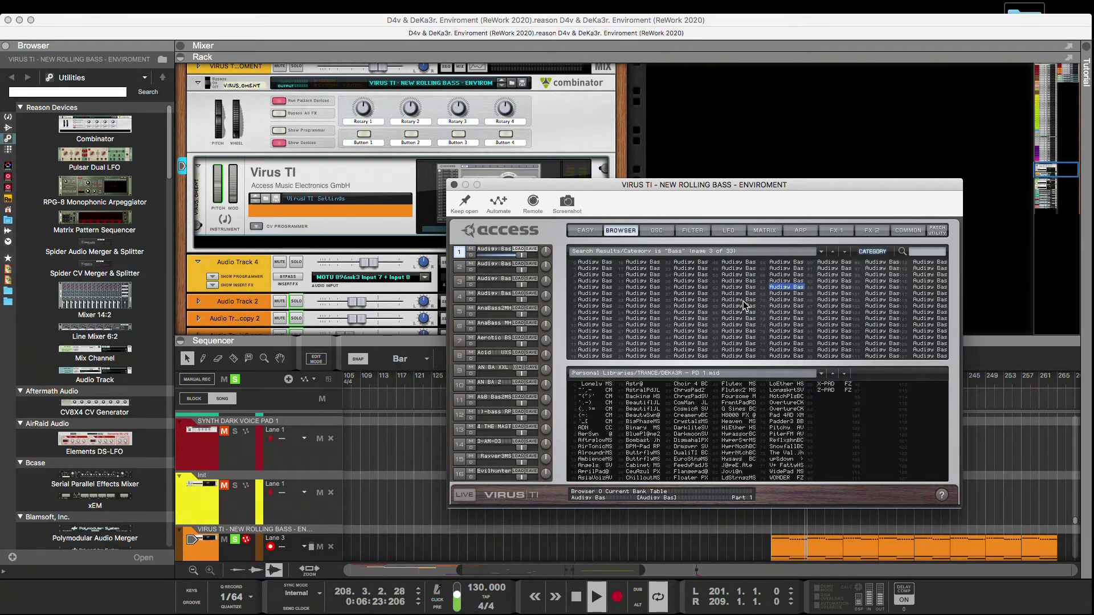
# Switch off the delay and the reverb of the patch in part 1.
pyautogui.click(905, 233)
pyautogui.click(871, 230)
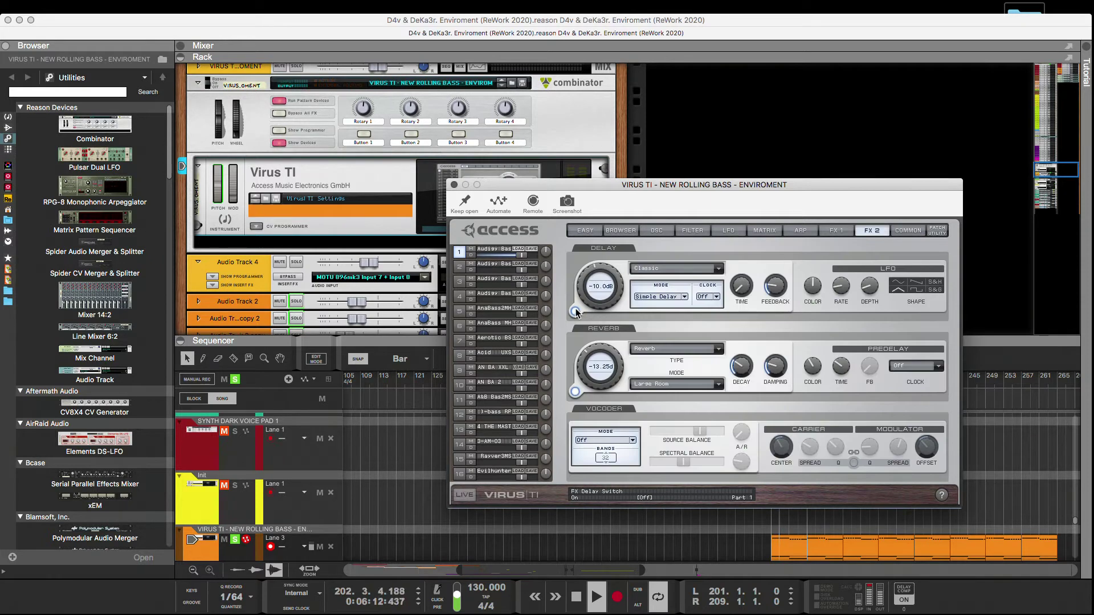
pyautogui.click(576, 391)
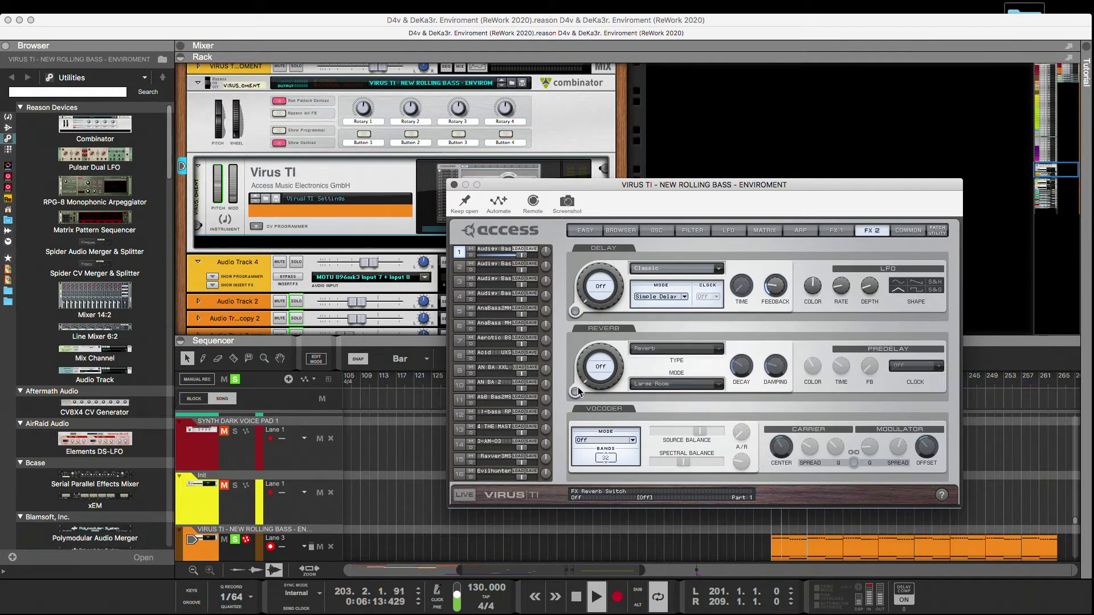
# Set the amplifier envelope release to 15, raise its attack and adjust the filter envelope decay of the patch in part 1.
pyautogui.click(654, 231)
pyautogui.click(692, 231)
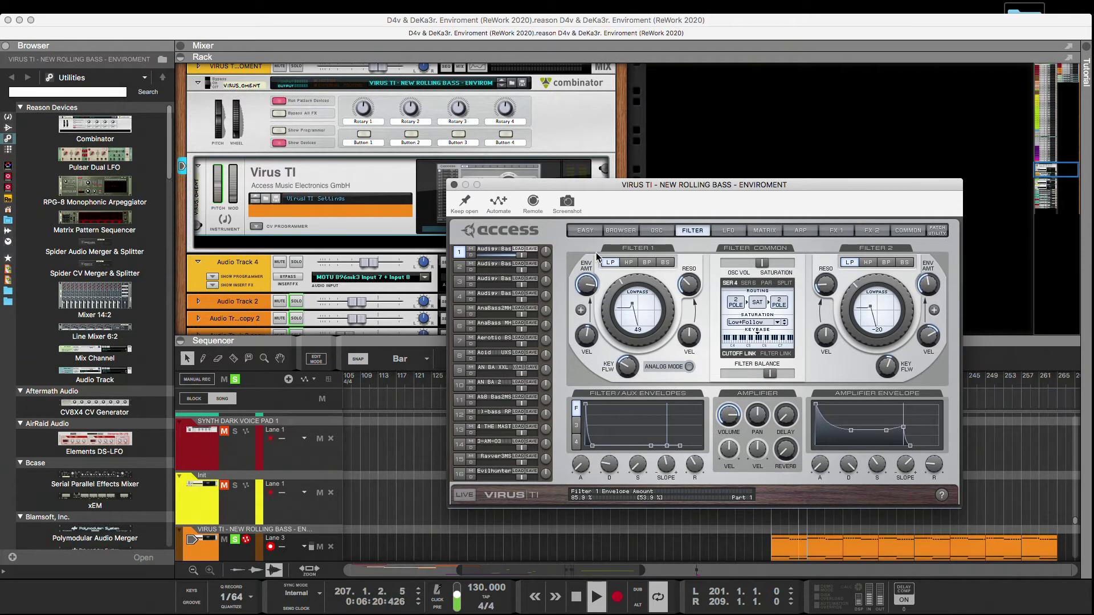
pyautogui.moveTo(929, 462); pyautogui.dragTo(932, 470)
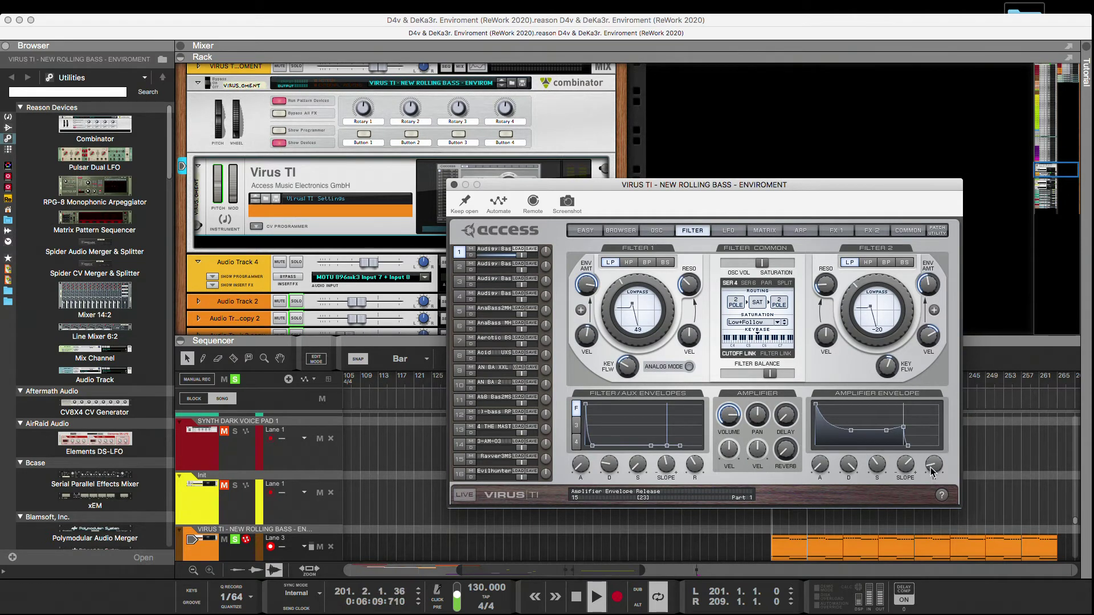
pyautogui.moveTo(819, 472); pyautogui.dragTo(806, 434)
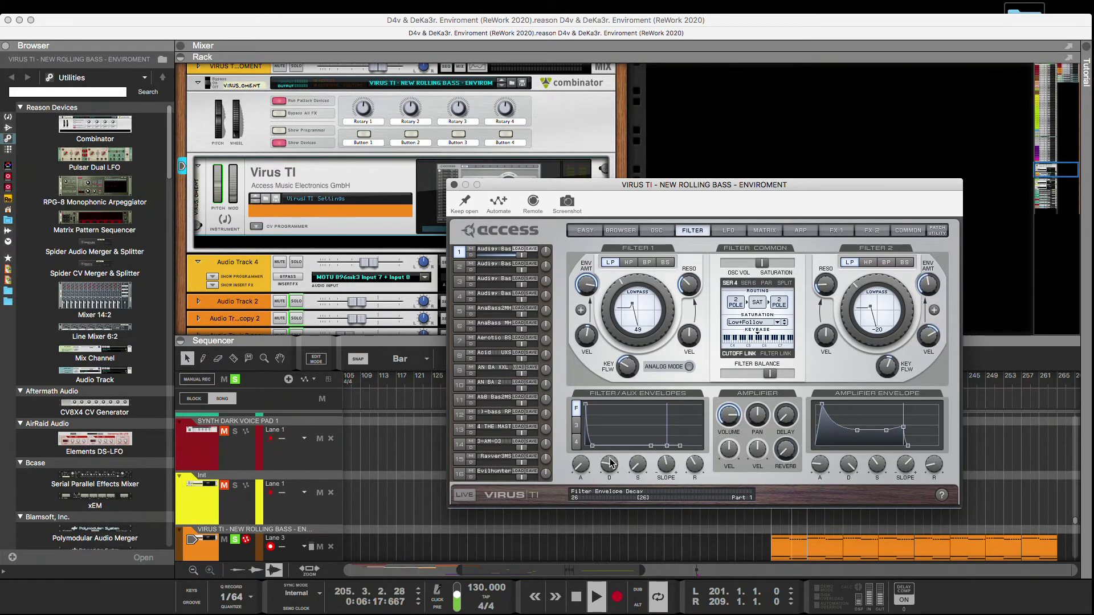
pyautogui.scroll(-6, 612, 467)
pyautogui.moveTo(612, 466); pyautogui.dragTo(614, 456)
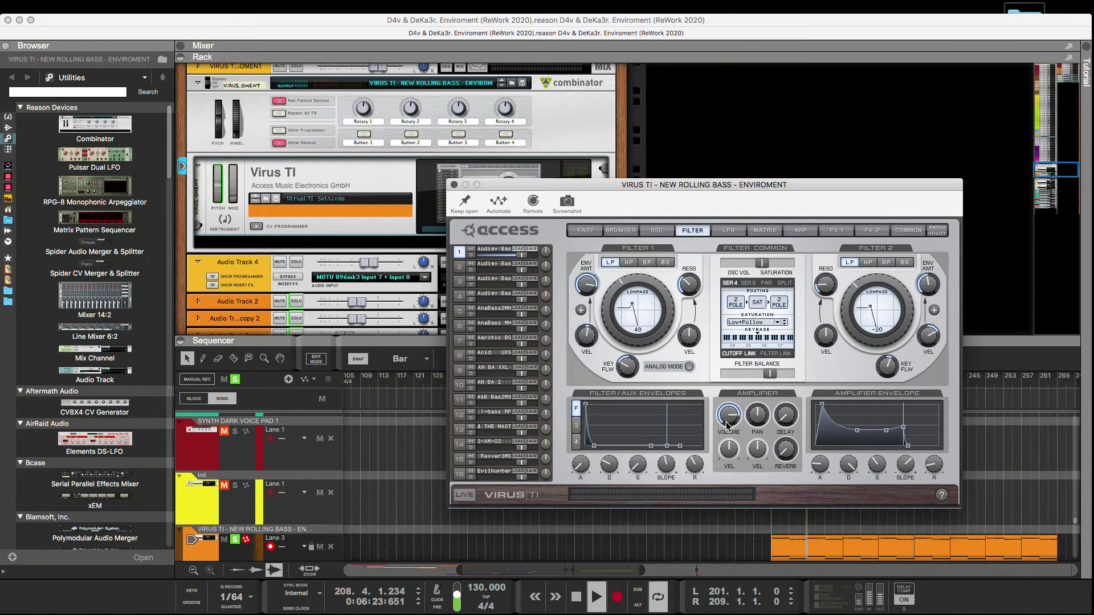
pyautogui.moveTo(722, 399); pyautogui.dragTo(719, 409)
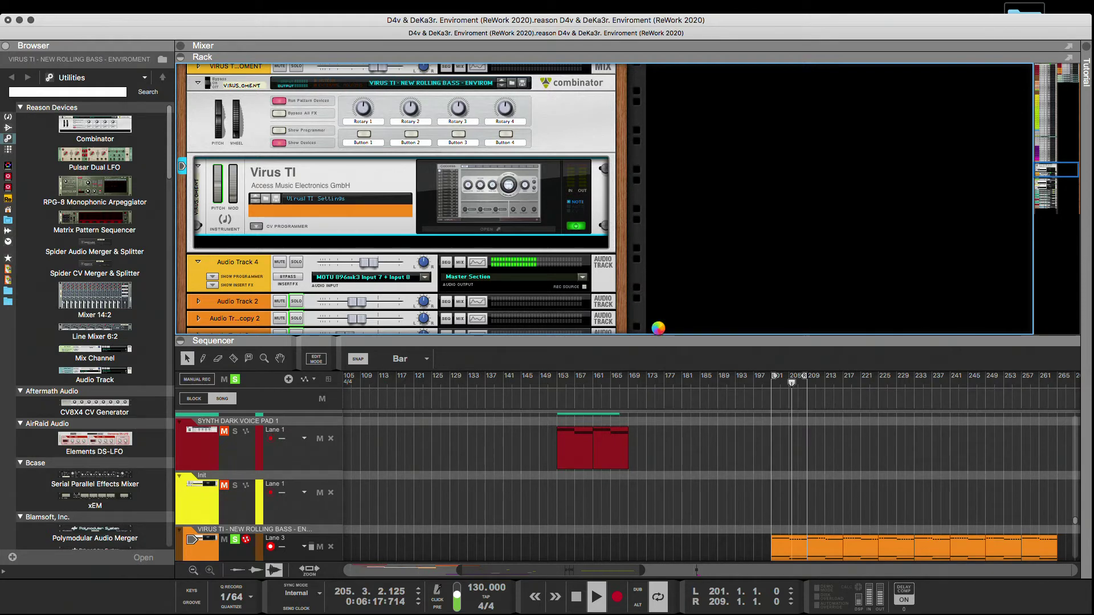
# Adjust the height split between the rack and the sequencer, and raise the level of Audio Track 4 to 1.75 dB.
pyautogui.moveTo(654, 338); pyautogui.dragTo(642, 165)
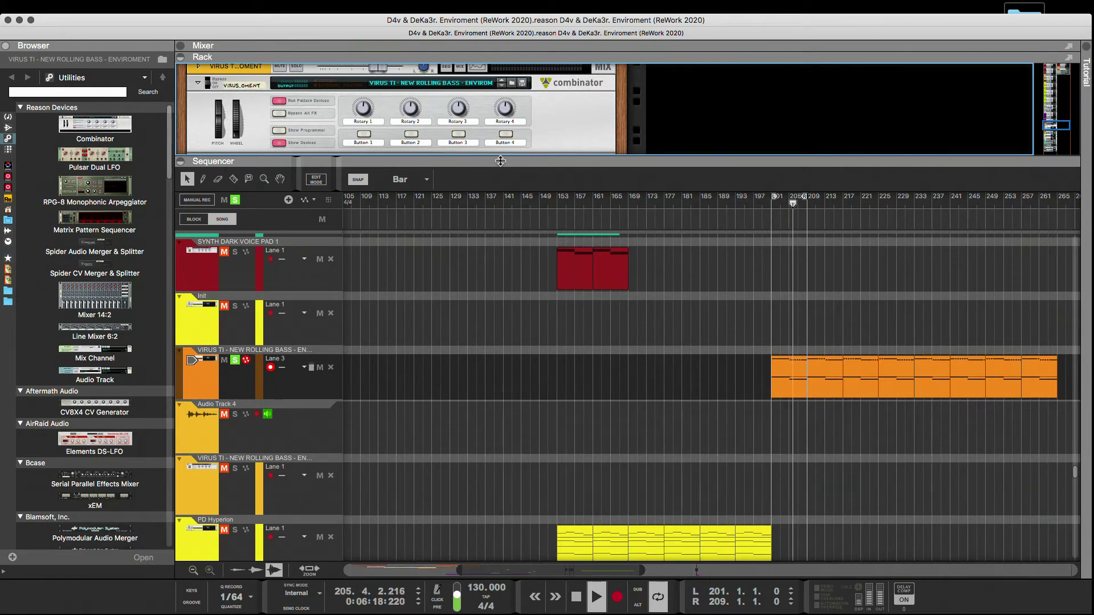
pyautogui.moveTo(501, 163); pyautogui.dragTo(502, 181)
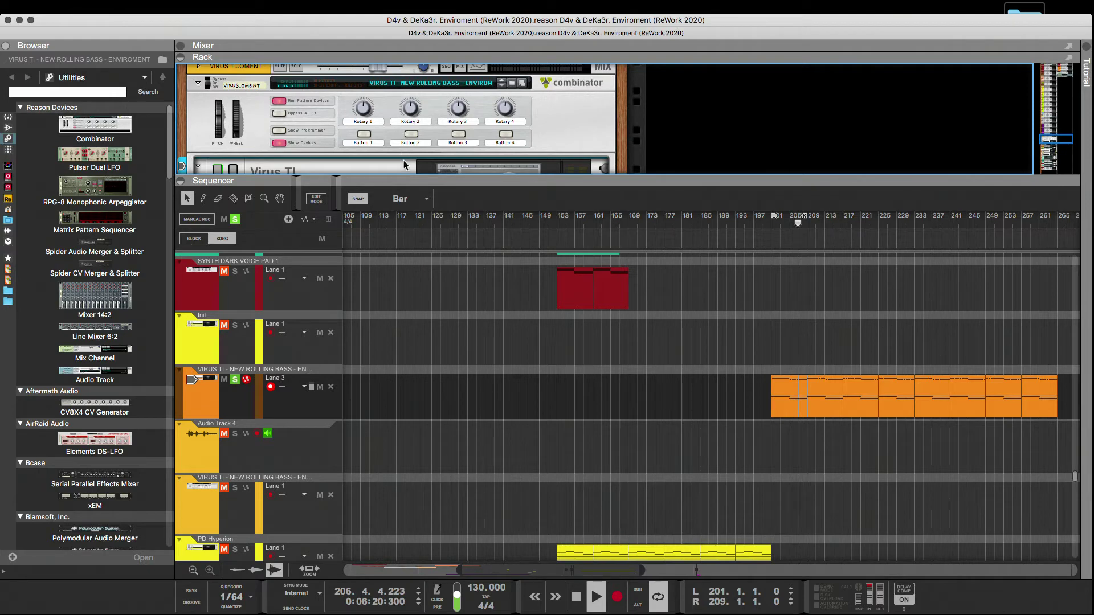
pyautogui.moveTo(408, 181); pyautogui.dragTo(409, 305)
pyautogui.scroll(2, 389, 250)
pyautogui.moveTo(371, 241); pyautogui.dragTo(383, 242)
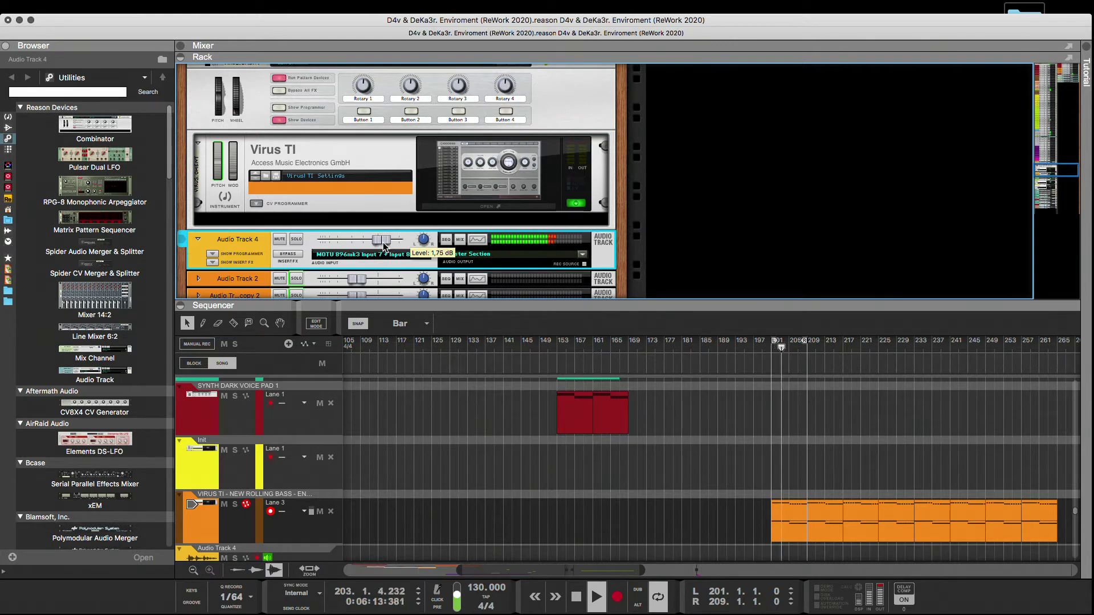
# Reopen the Virus TI patch browser and audition the patches stored in parts 2, 4, 5 and 6 by copying each onto part 1.
pyautogui.doubleClick(456, 207)
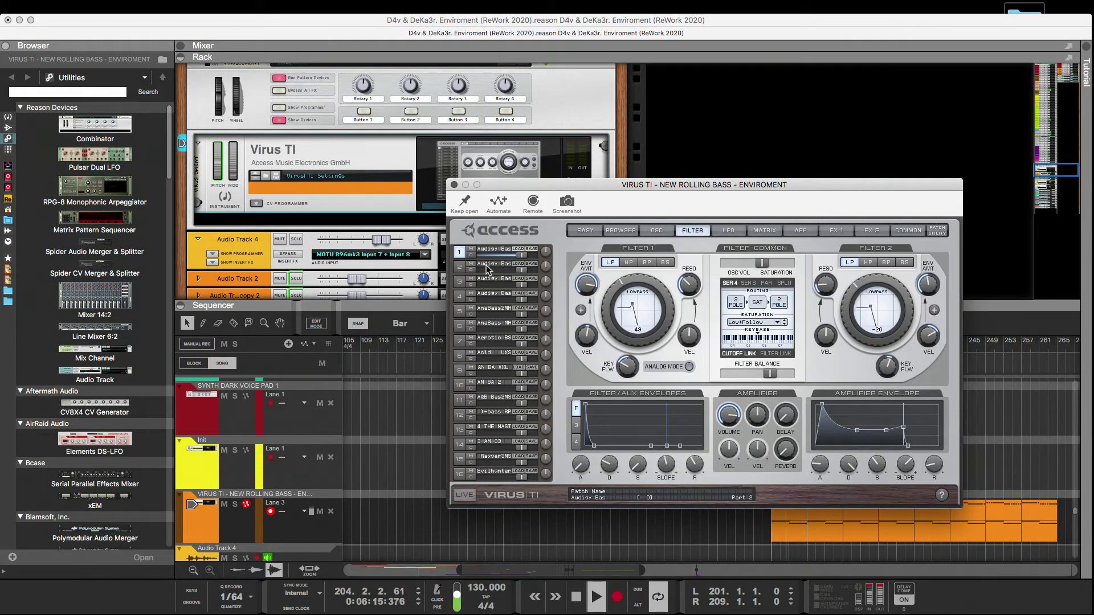
pyautogui.click(622, 231)
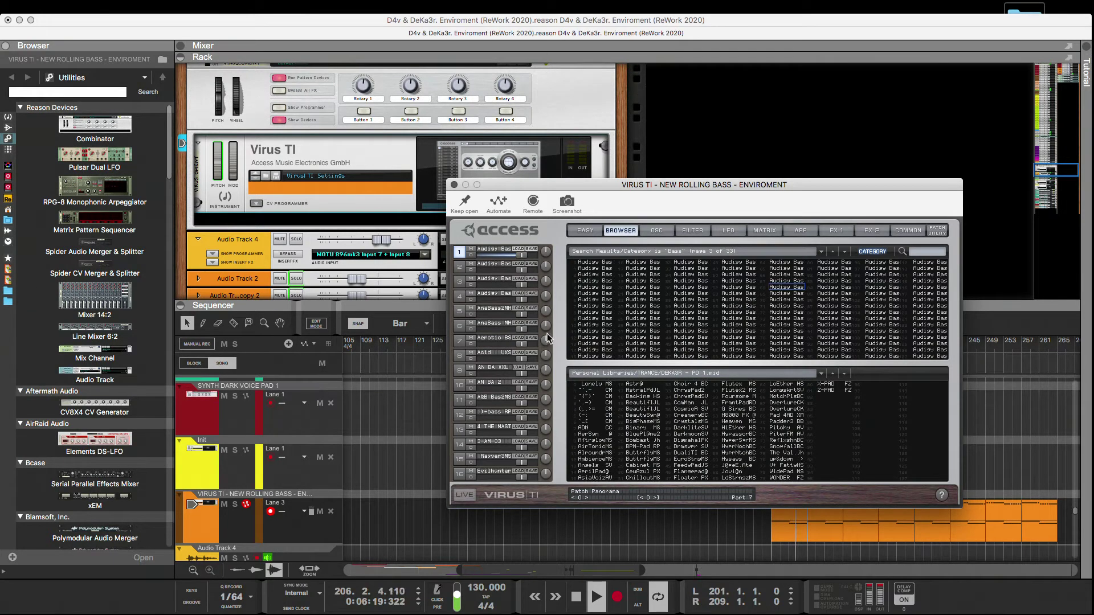
pyautogui.moveTo(497, 264); pyautogui.dragTo(494, 252)
pyautogui.moveTo(488, 293); pyautogui.dragTo(489, 250)
pyautogui.moveTo(495, 310); pyautogui.dragTo(493, 252)
pyautogui.click(493, 326)
pyautogui.moveTo(493, 325); pyautogui.dragTo(495, 252)
# Audition the patches stored in parts 7 to 10 by copying each onto part 1, adjusting the part volume.
pyautogui.click(493, 340)
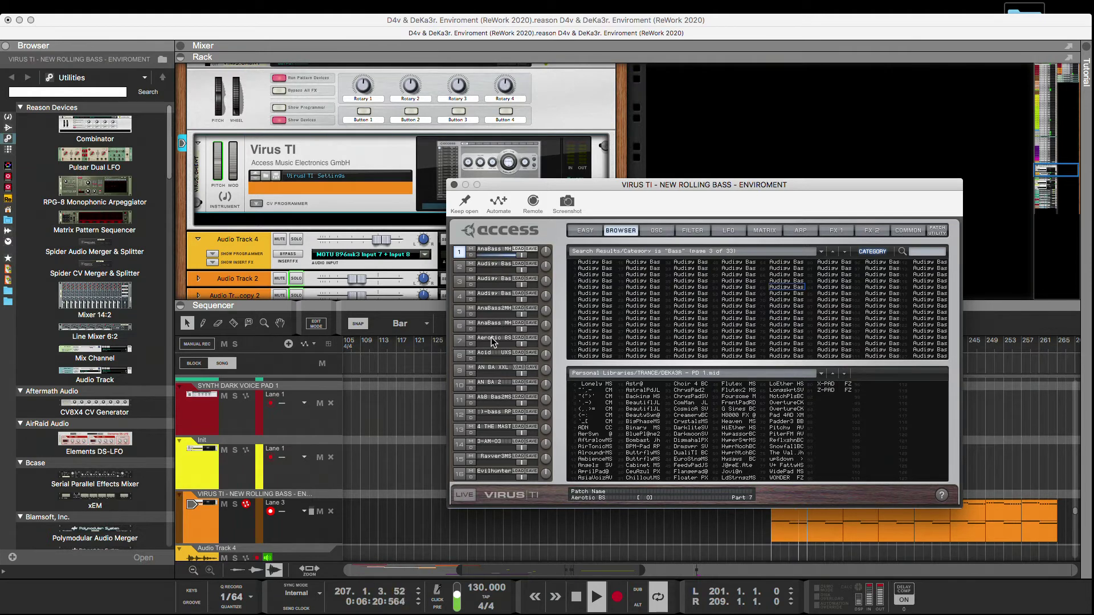
pyautogui.moveTo(494, 341); pyautogui.dragTo(495, 252)
pyautogui.click(489, 353)
pyautogui.moveTo(488, 351); pyautogui.dragTo(495, 253)
pyautogui.click(491, 372)
pyautogui.moveTo(490, 369); pyautogui.dragTo(489, 253)
pyautogui.click(491, 386)
pyautogui.moveTo(488, 384); pyautogui.dragTo(510, 260)
pyautogui.click(490, 369)
pyautogui.moveTo(488, 382); pyautogui.dragTo(490, 256)
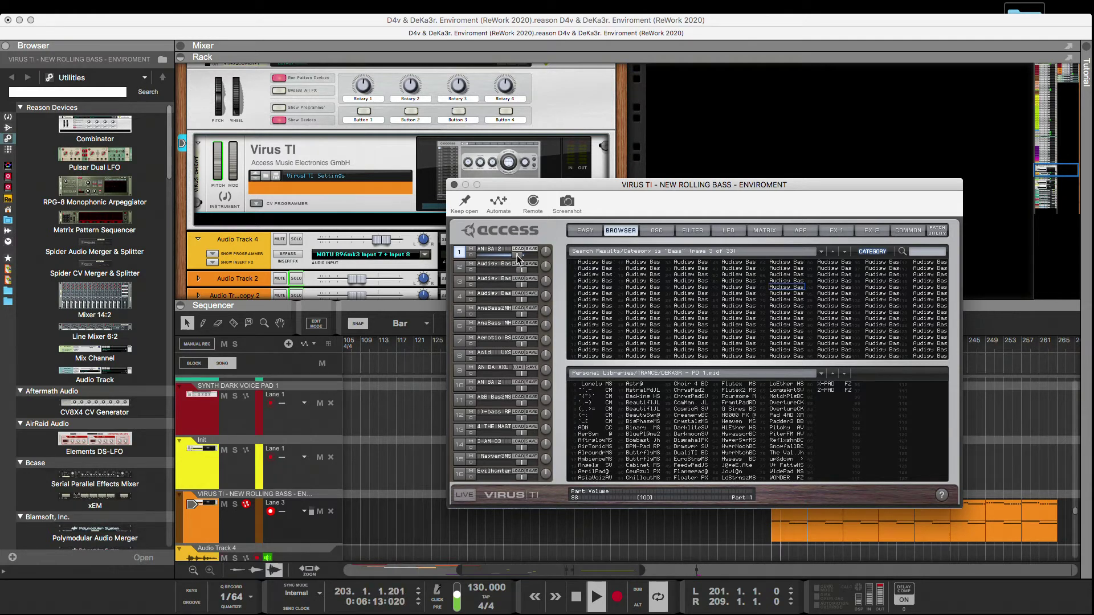
# Copy the patches of parts 11 and 12 onto part 1 in turn and raise the part 1 volume.
pyautogui.click(503, 402)
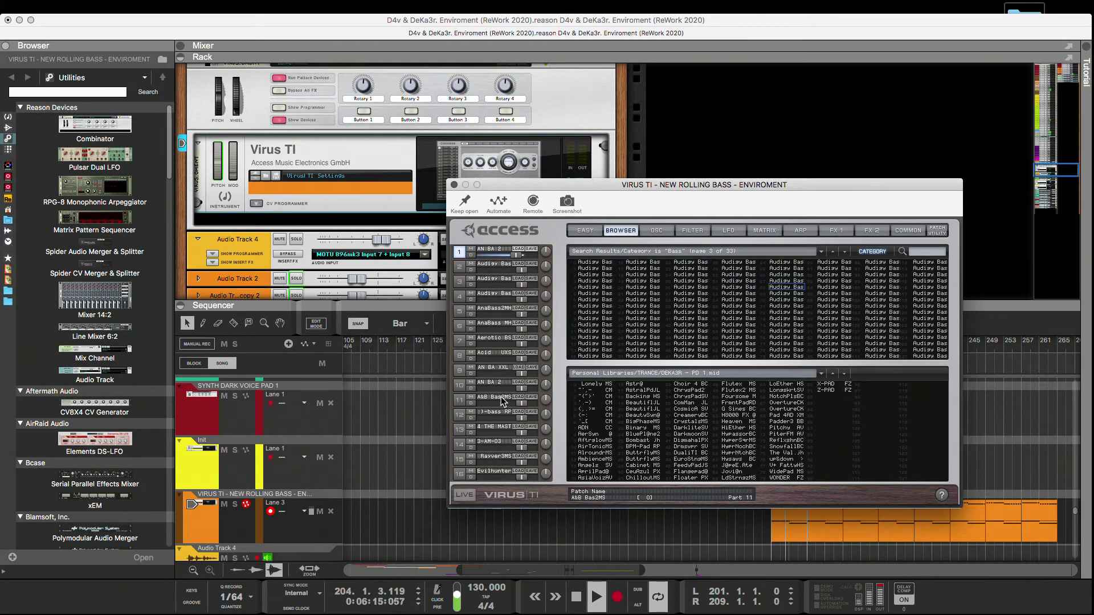
pyautogui.moveTo(496, 402); pyautogui.dragTo(501, 255)
pyautogui.moveTo(493, 412); pyautogui.dragTo(532, 255)
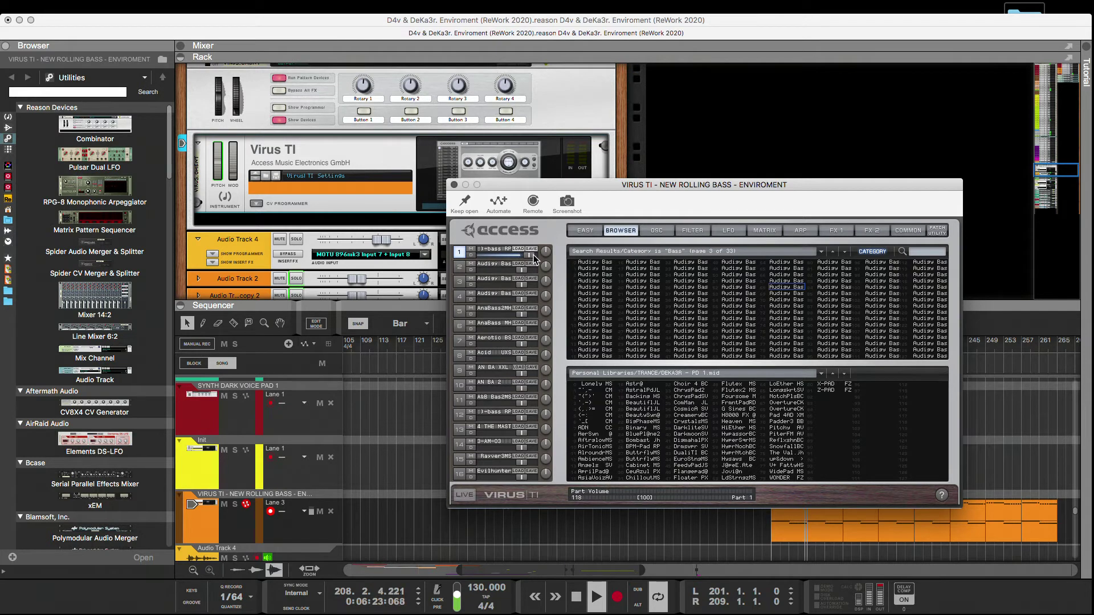
# Audition the patches of parts 13 to 15 in part 1, then load the Acid UXS patch from part 8 into it.
pyautogui.moveTo(495, 426); pyautogui.dragTo(489, 252)
pyautogui.moveTo(487, 440); pyautogui.dragTo(488, 251)
pyautogui.click(488, 460)
pyautogui.moveTo(488, 460); pyautogui.dragTo(489, 252)
pyautogui.click(490, 470)
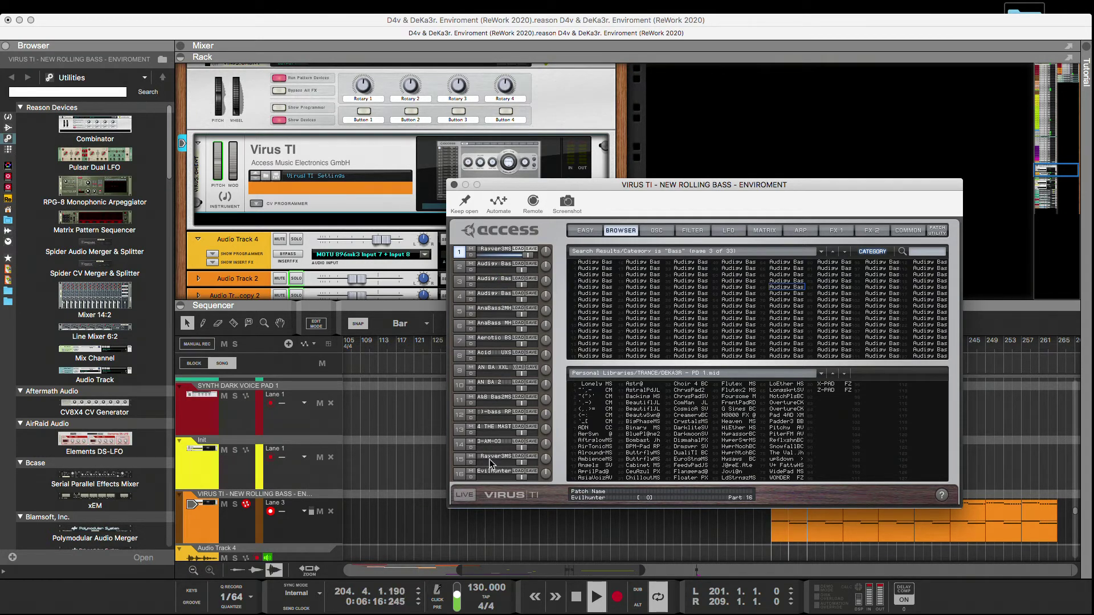
pyautogui.moveTo(482, 354); pyautogui.dragTo(526, 256)
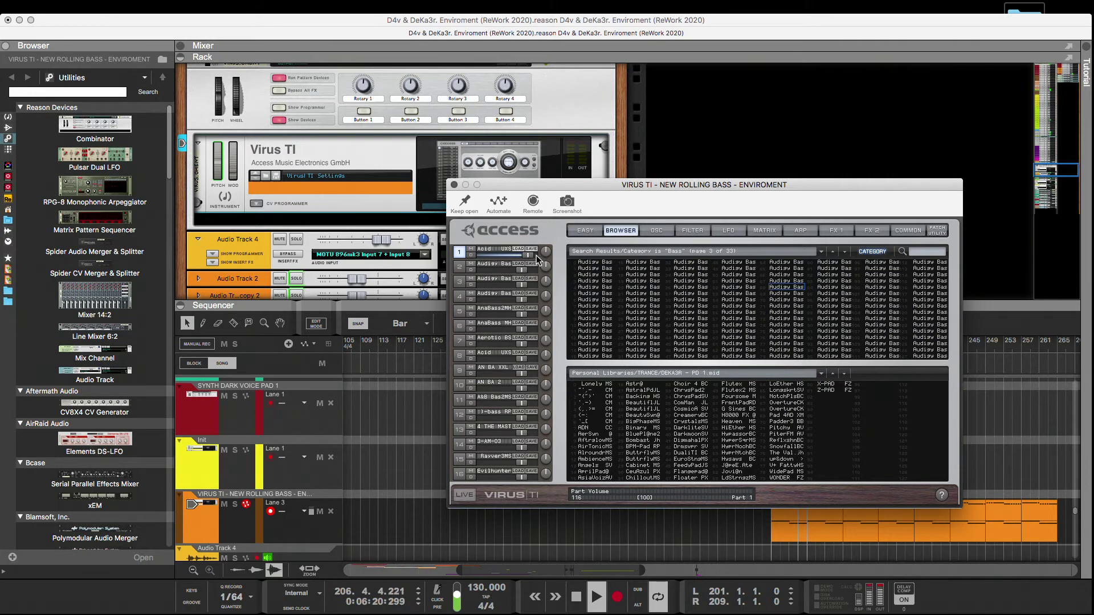
# Solo the Virus TI rolling bass track, move the editor window and review the patch's delay and reverb, filter and LFO settings.
pyautogui.click(234, 504)
pyautogui.moveTo(643, 185); pyautogui.dragTo(448, 250)
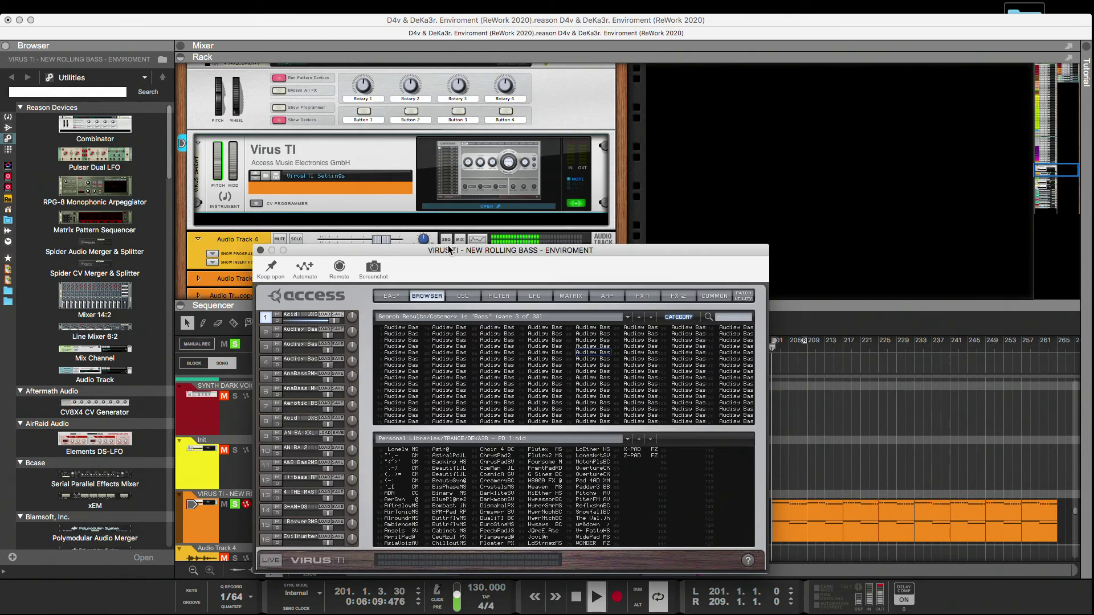
pyautogui.click(677, 295)
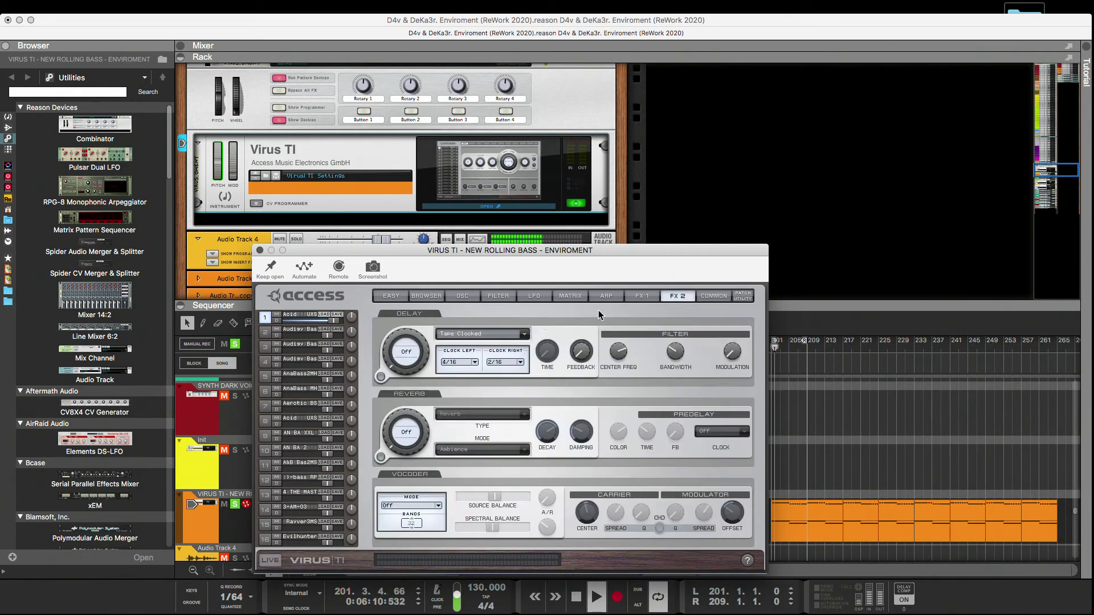
pyautogui.click(495, 296)
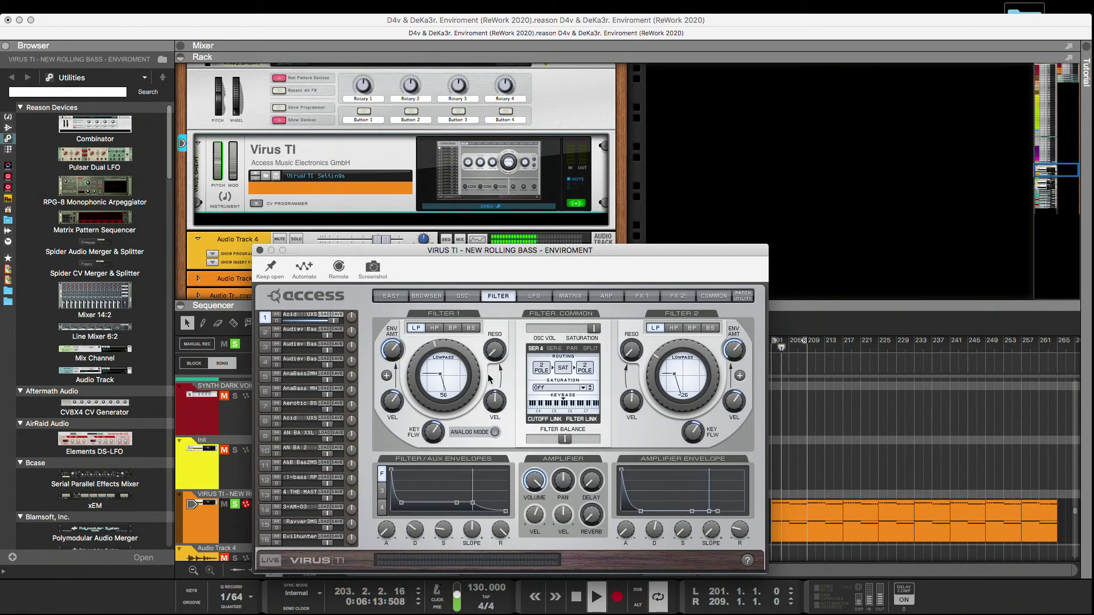
pyautogui.click(536, 295)
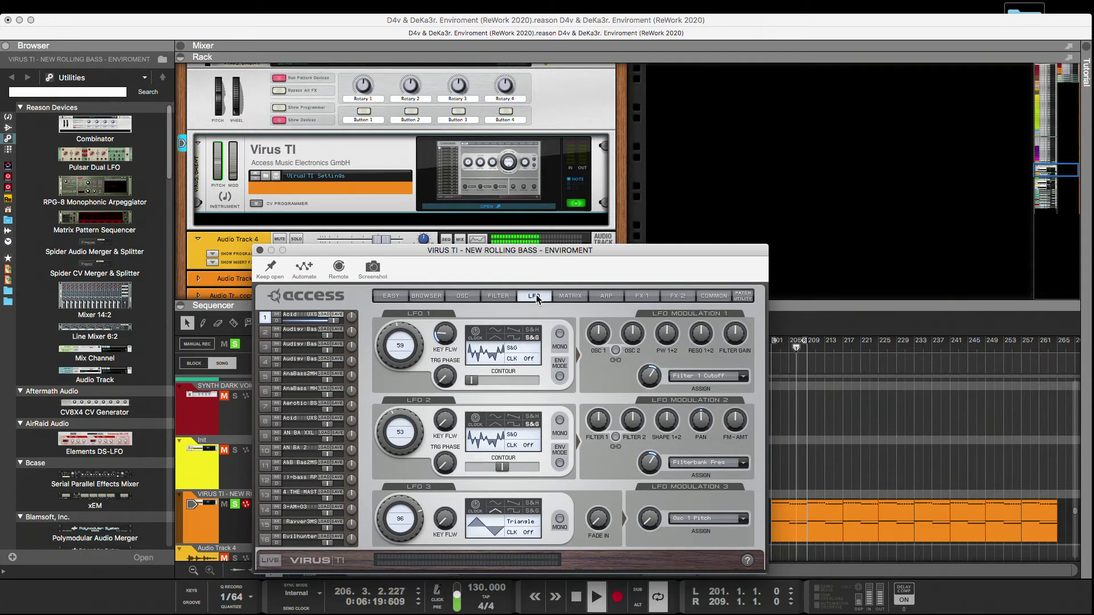
# Reduce the amount of LFO 2's Filterbank Freq modulation to 0%.
pyautogui.moveTo(646, 472); pyautogui.dragTo(650, 484)
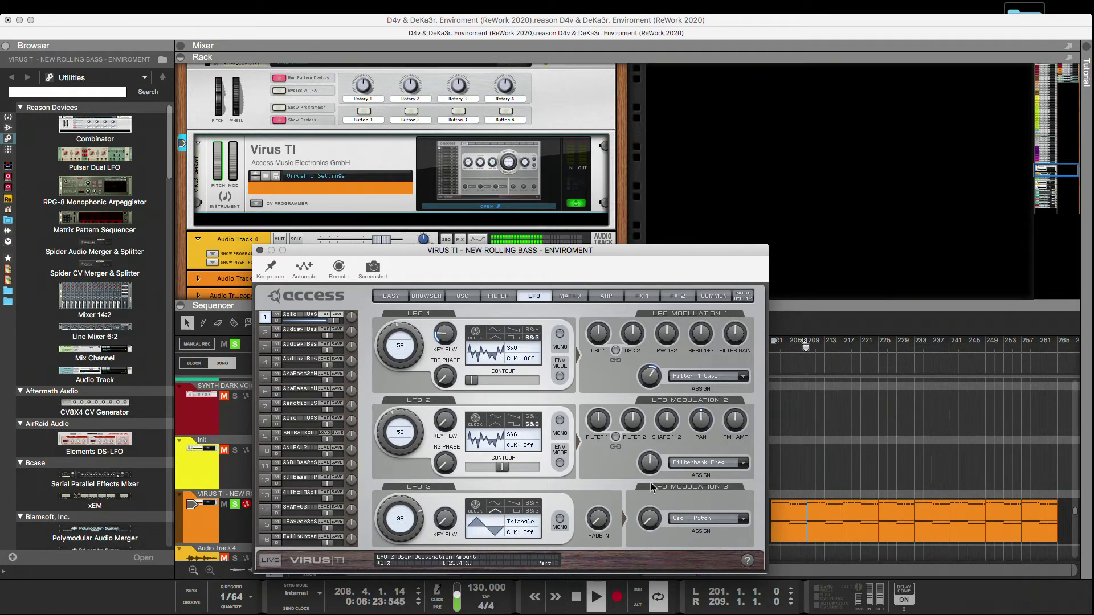
pyautogui.moveTo(649, 482); pyautogui.dragTo(656, 372)
pyautogui.moveTo(655, 409); pyautogui.dragTo(652, 467)
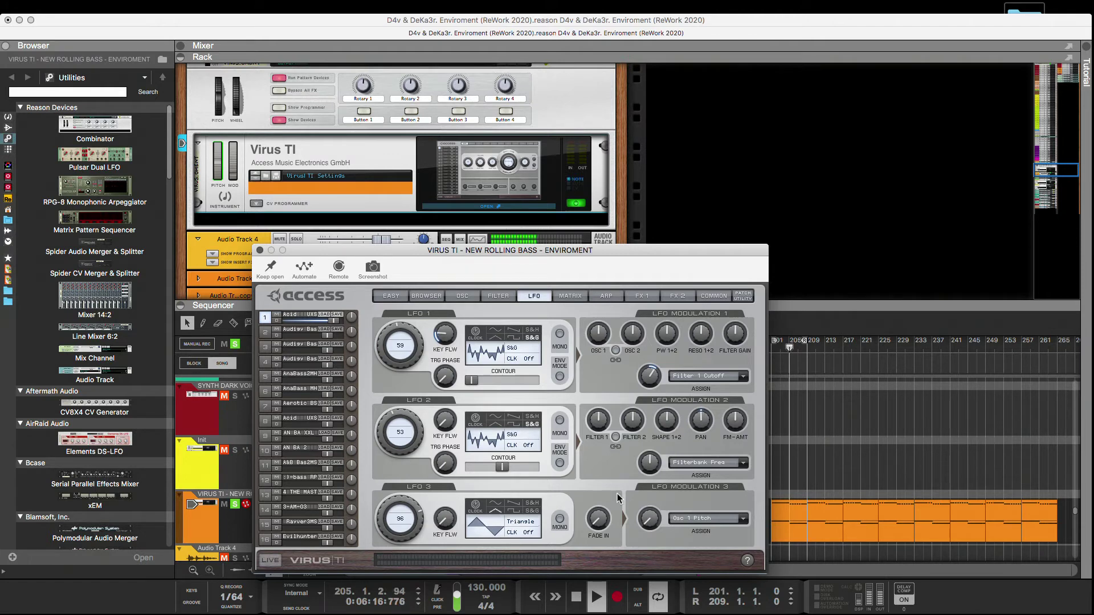
# Sync LFO 2 to the clock at 1/16, try different waveforms and choose Sawtooth.
pyautogui.click(483, 419)
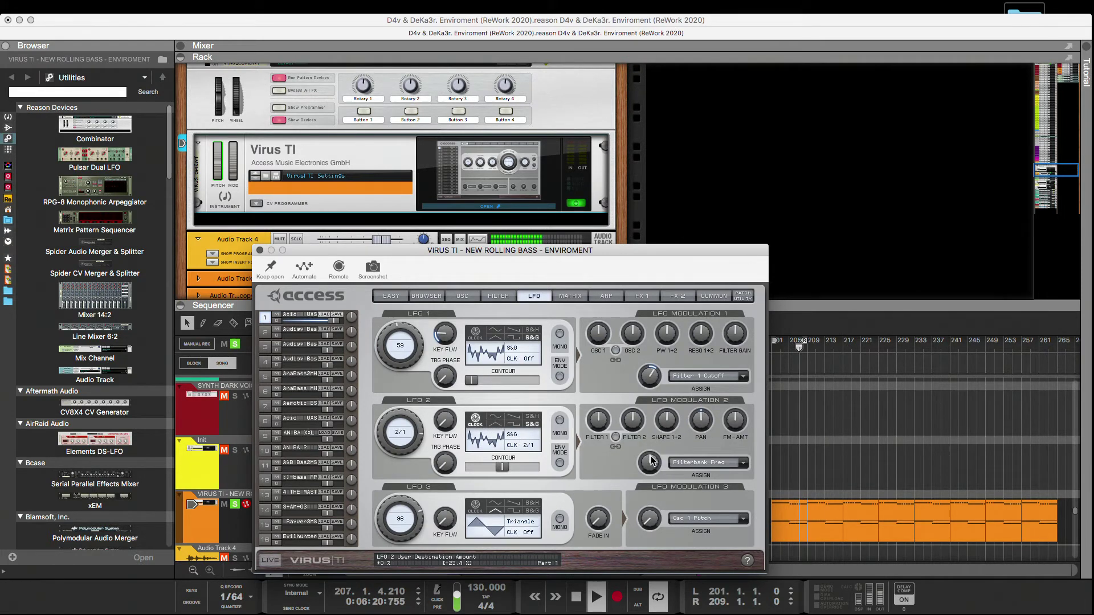
pyautogui.moveTo(420, 436); pyautogui.dragTo(380, 448)
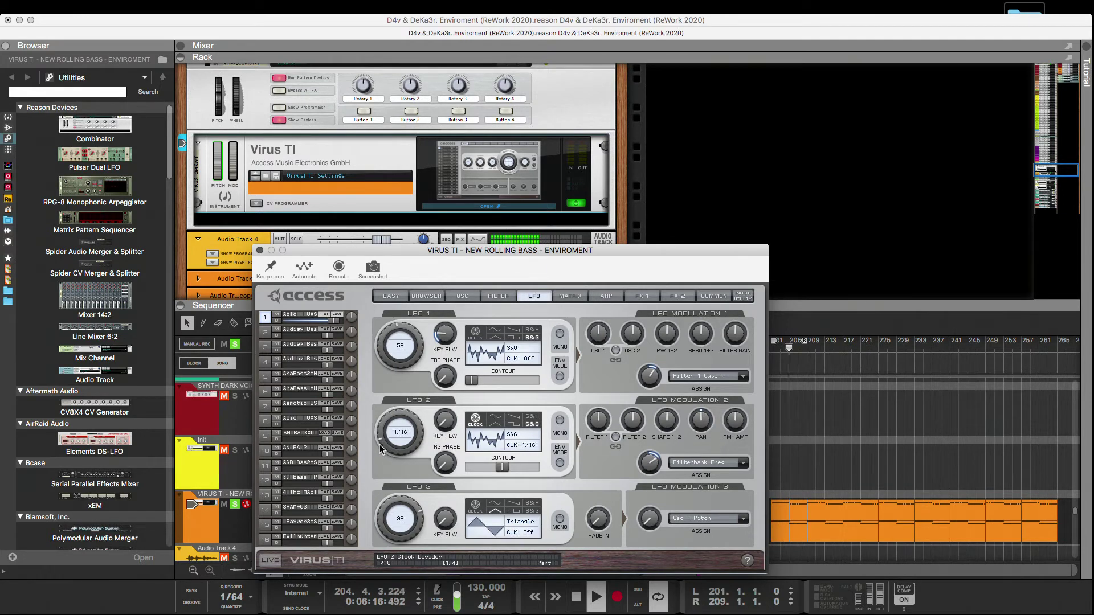
pyautogui.click(494, 417)
pyautogui.click(513, 426)
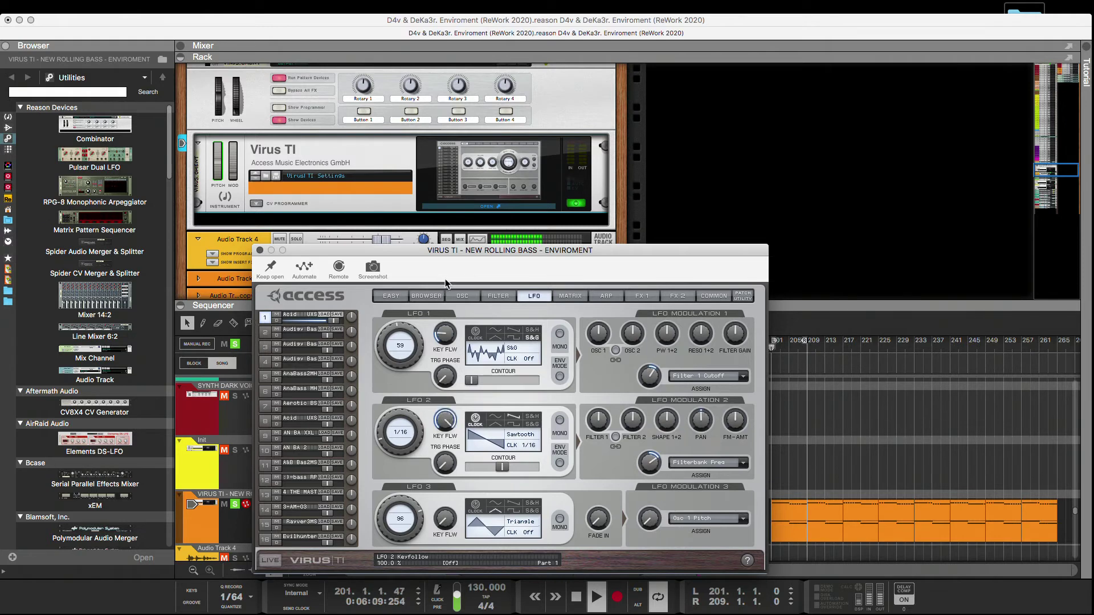
# Set LFO 2's clock divider to 1/4.
pyautogui.click(515, 446)
pyautogui.click(395, 454)
pyautogui.moveTo(380, 442); pyautogui.dragTo(380, 433)
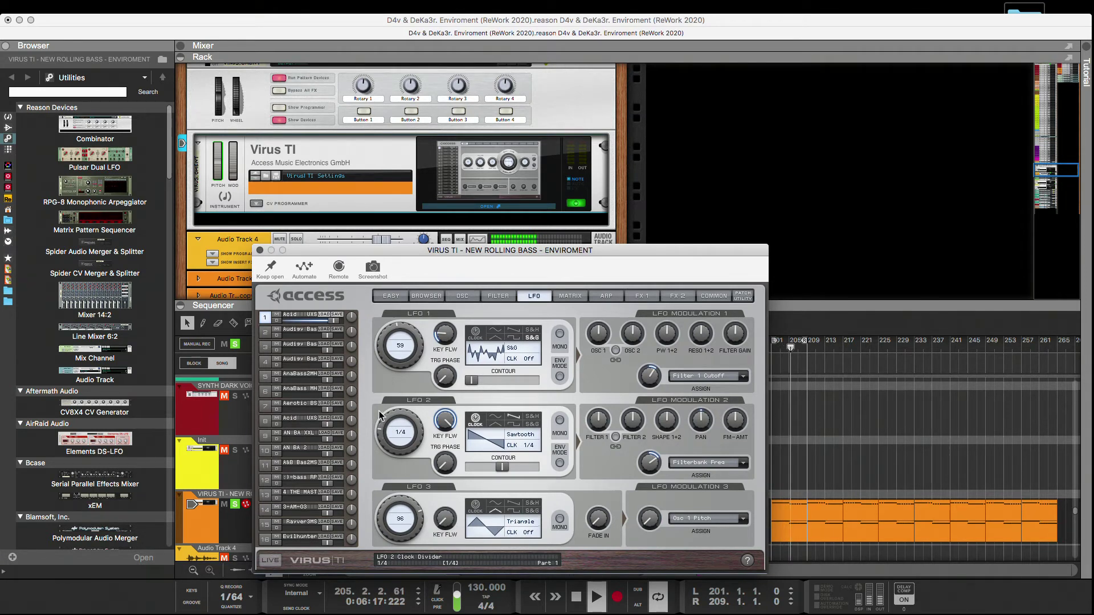
# Raise LFO 2's trigger phase to 104 and shift its waveform contour slightly below centre.
pyautogui.click(436, 600)
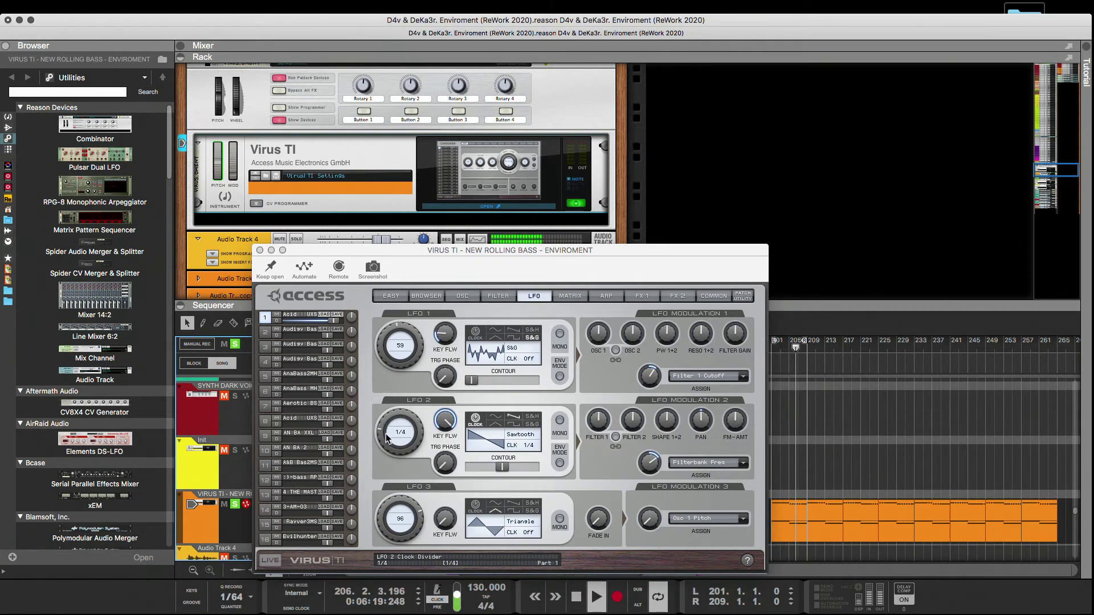
pyautogui.moveTo(446, 459); pyautogui.dragTo(437, 362)
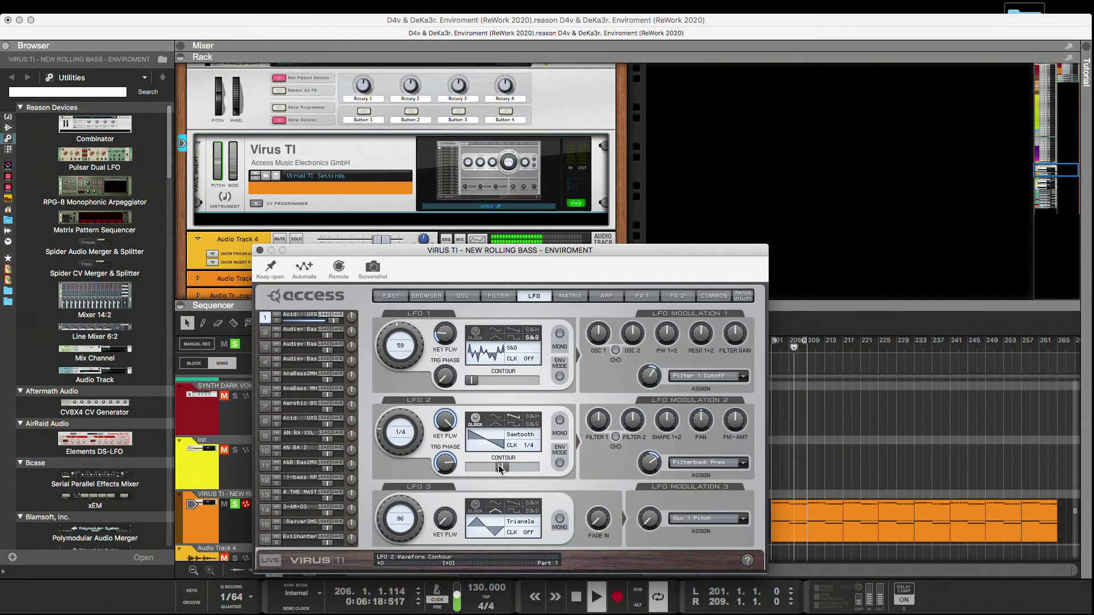
pyautogui.moveTo(476, 465)
pyautogui.mouseDown()
pyautogui.moveTo(460, 466)
pyautogui.moveTo(557, 466)
pyautogui.moveTo(453, 467)
pyautogui.moveTo(496, 467)
pyautogui.moveTo(486, 467)
pyautogui.mouseUp()
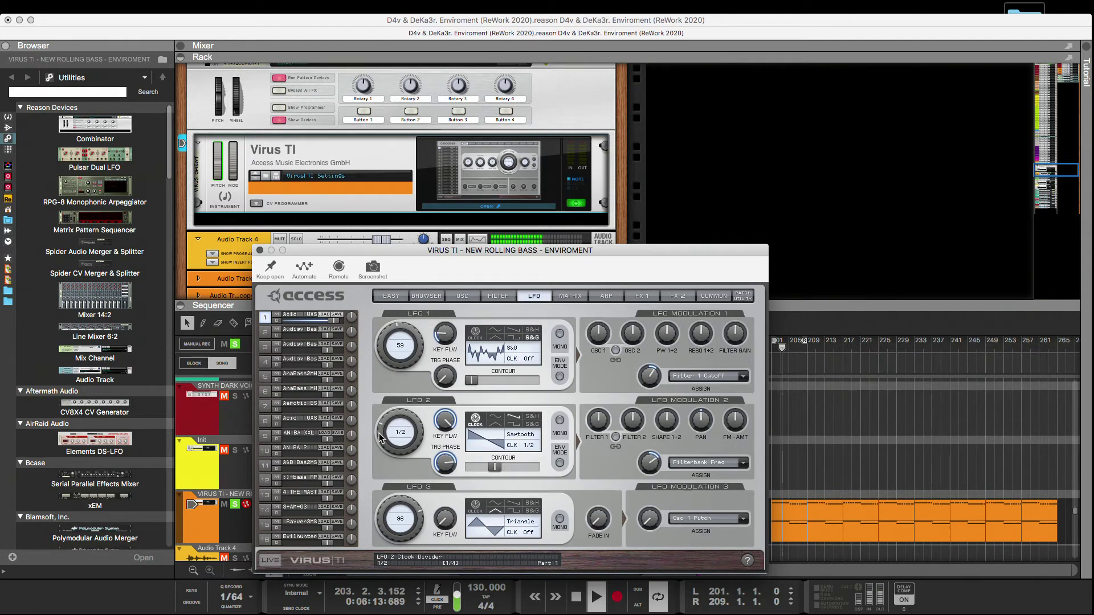
# Slow LFO 2's clock divider to 1/1, set its contour to the minimum and zero its Filterbank Freq modulation.
pyautogui.moveTo(381, 431); pyautogui.dragTo(393, 388)
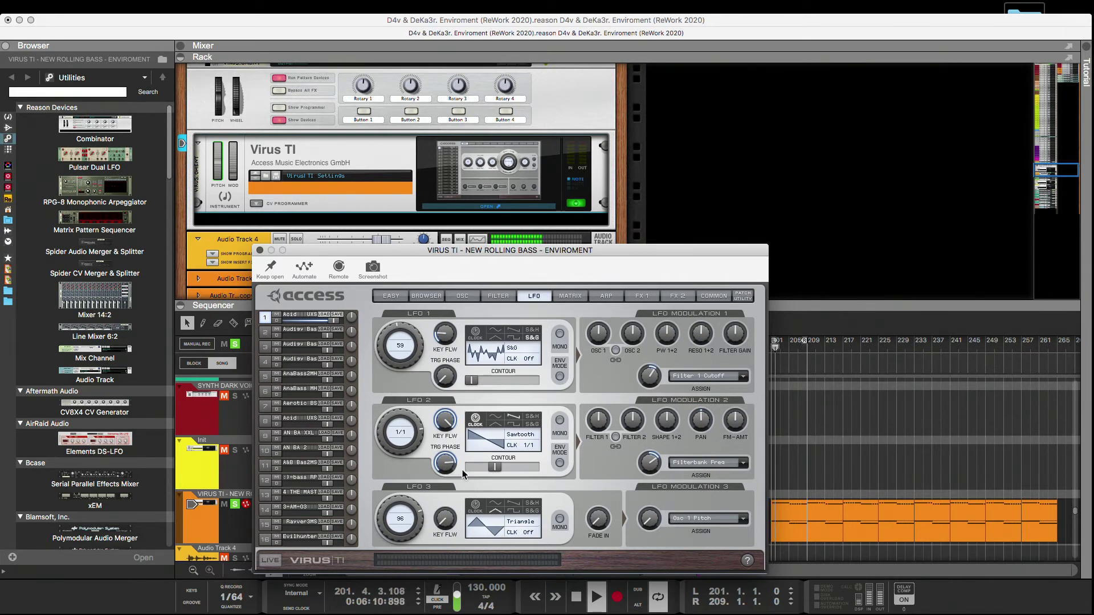
pyautogui.moveTo(490, 467); pyautogui.dragTo(453, 469)
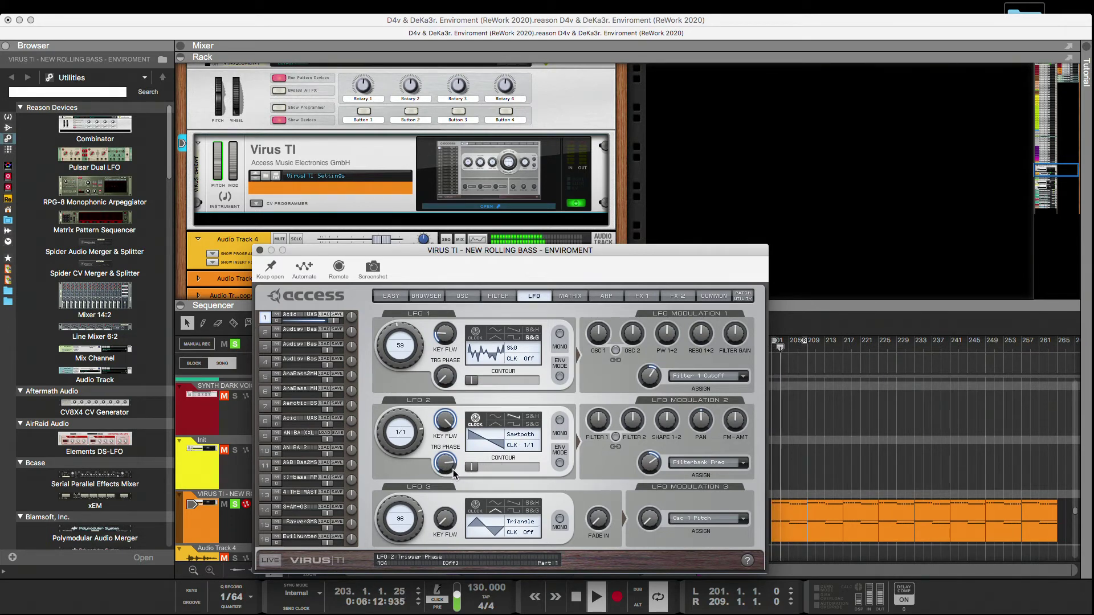
pyautogui.moveTo(652, 481)
pyautogui.mouseDown()
pyautogui.moveTo(653, 496)
pyautogui.moveTo(649, 481)
pyautogui.mouseUp()
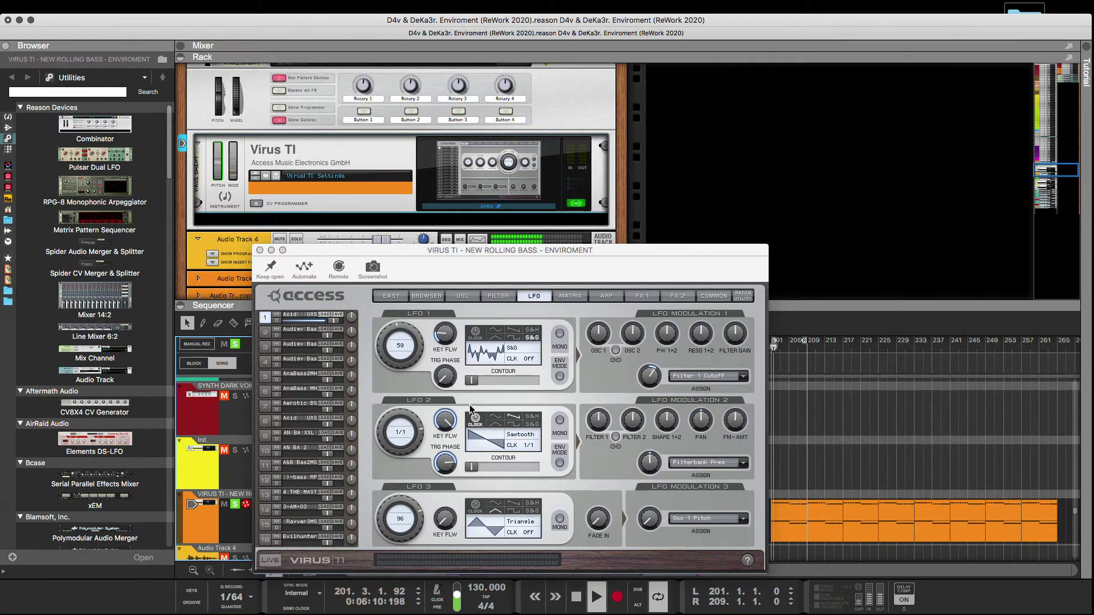
# Sync LFO 1 to the clock at 1/8 and raise its Filter 1 Cutoff modulation to +100%.
pyautogui.click(475, 332)
pyautogui.moveTo(419, 343); pyautogui.dragTo(413, 440)
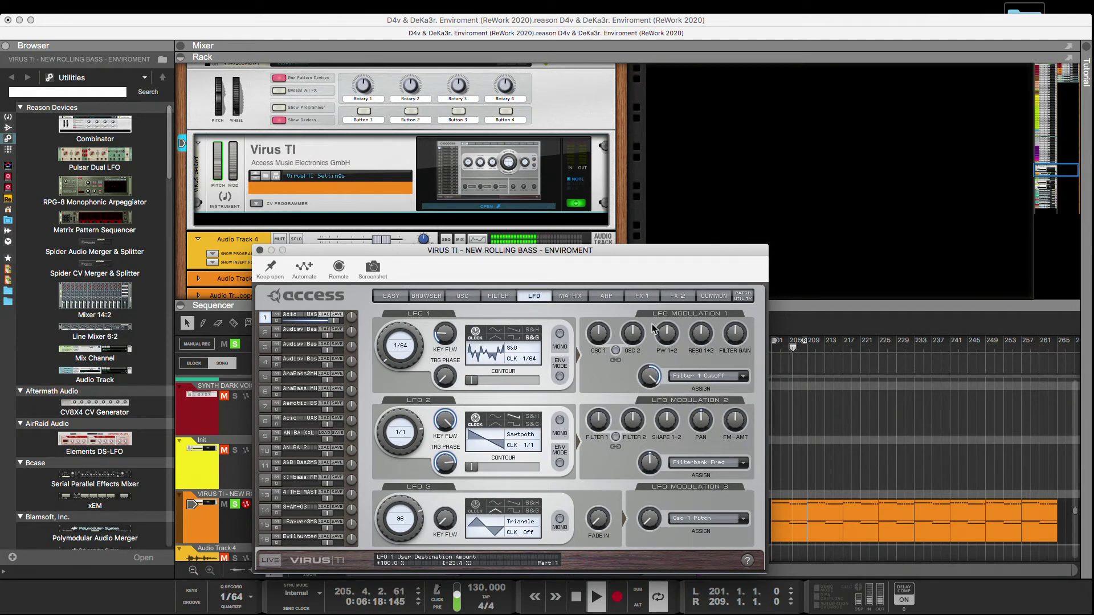
pyautogui.moveTo(384, 357); pyautogui.dragTo(378, 339)
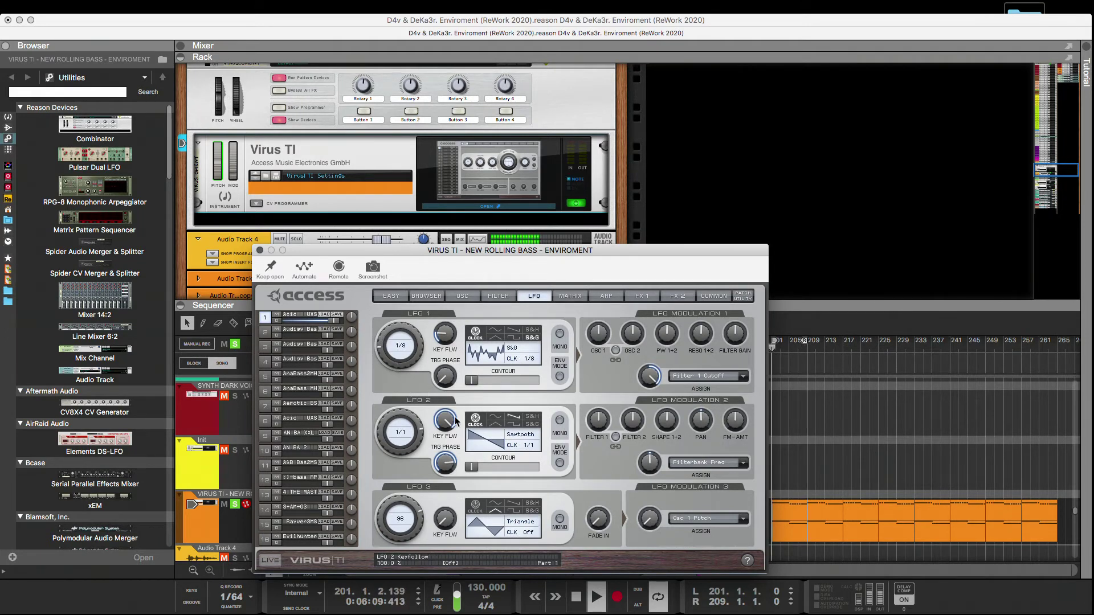
# Compare the Sine and Triangle waveforms on LFO 1, choose Sine and raise its trigger phase.
pyautogui.click(496, 337)
pyautogui.click(497, 336)
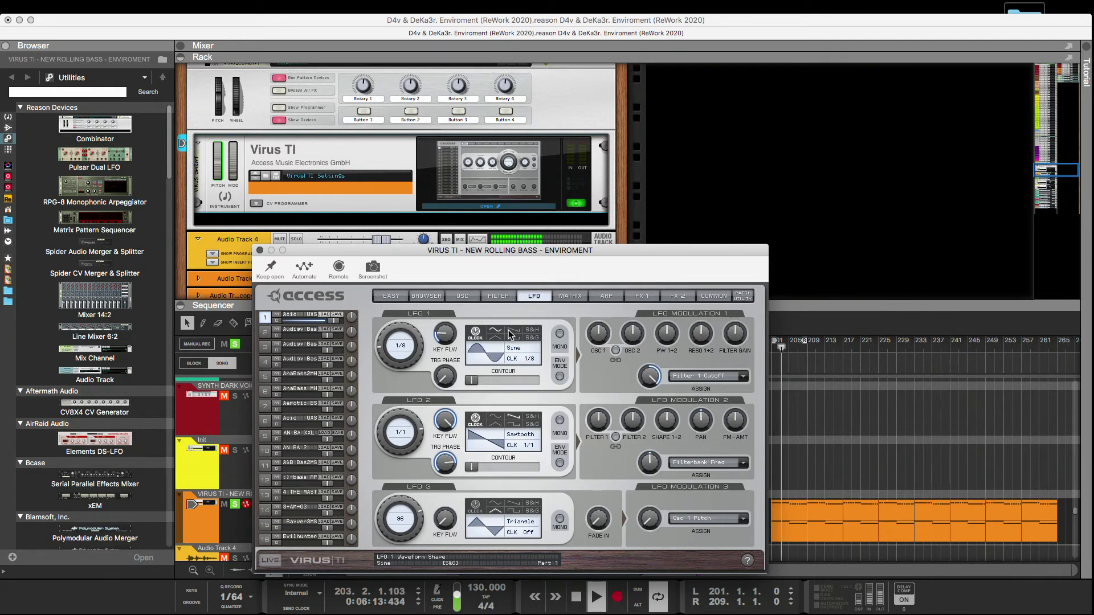
pyautogui.click(437, 599)
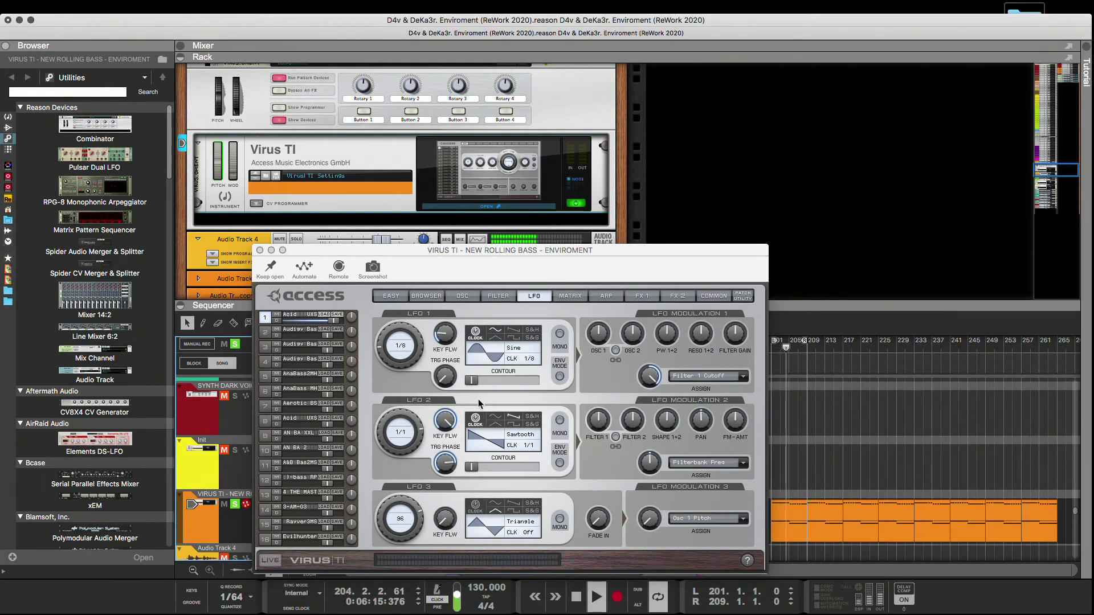
pyautogui.click(494, 337)
pyautogui.click(512, 338)
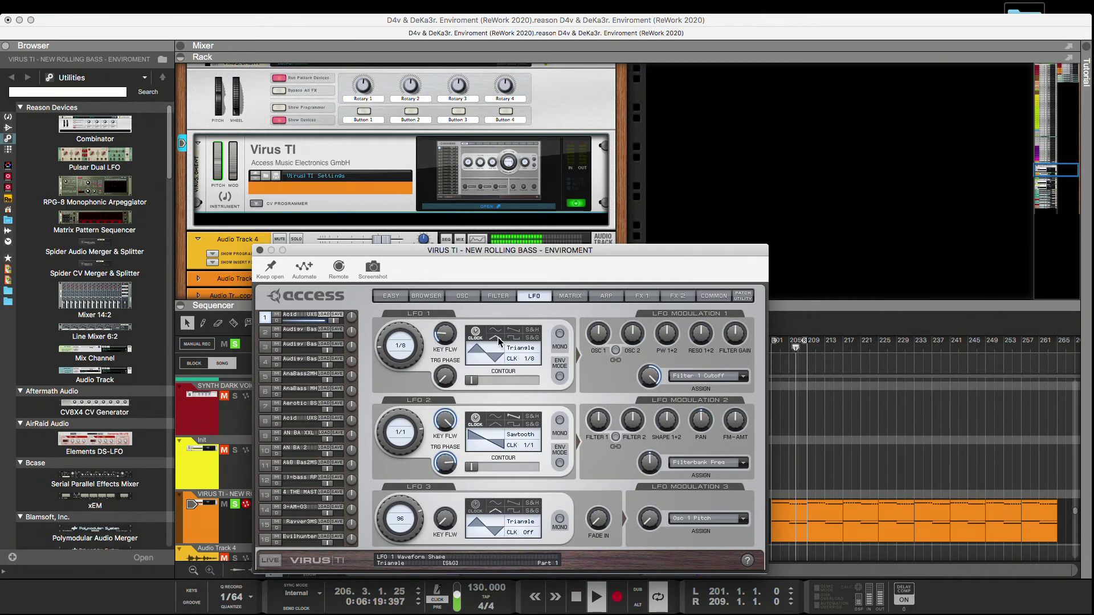
pyautogui.click(497, 332)
pyautogui.moveTo(448, 376); pyautogui.dragTo(447, 331)
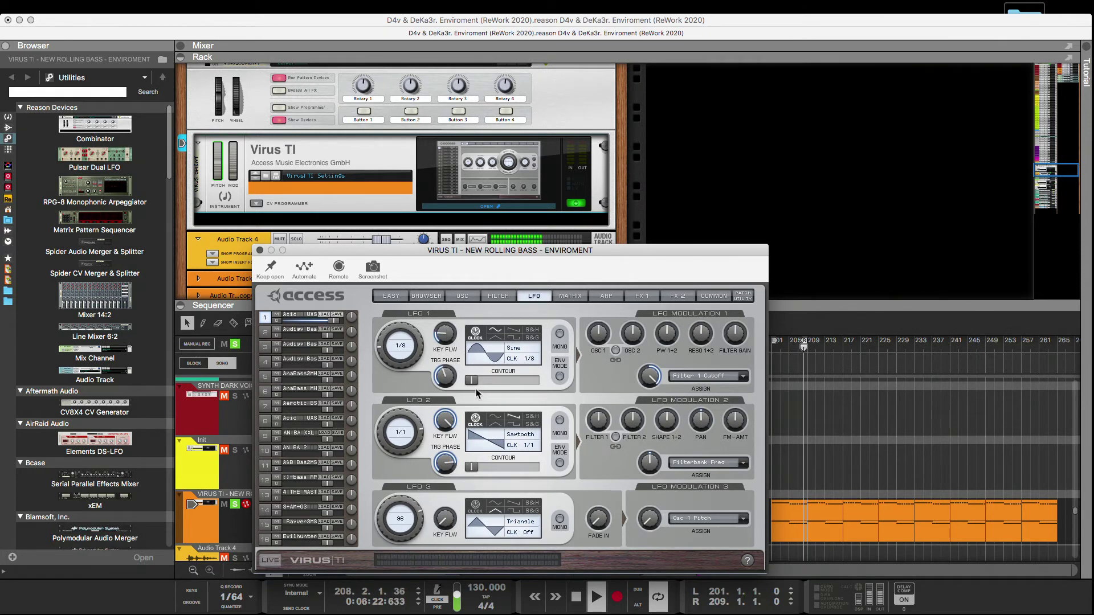
# Try LFO 1's envelope mode, switch it back off and lower its Filter 1 Cutoff modulation to about +20%.
pyautogui.click(559, 376)
pyautogui.click(560, 378)
pyautogui.moveTo(650, 379); pyautogui.dragTo(650, 416)
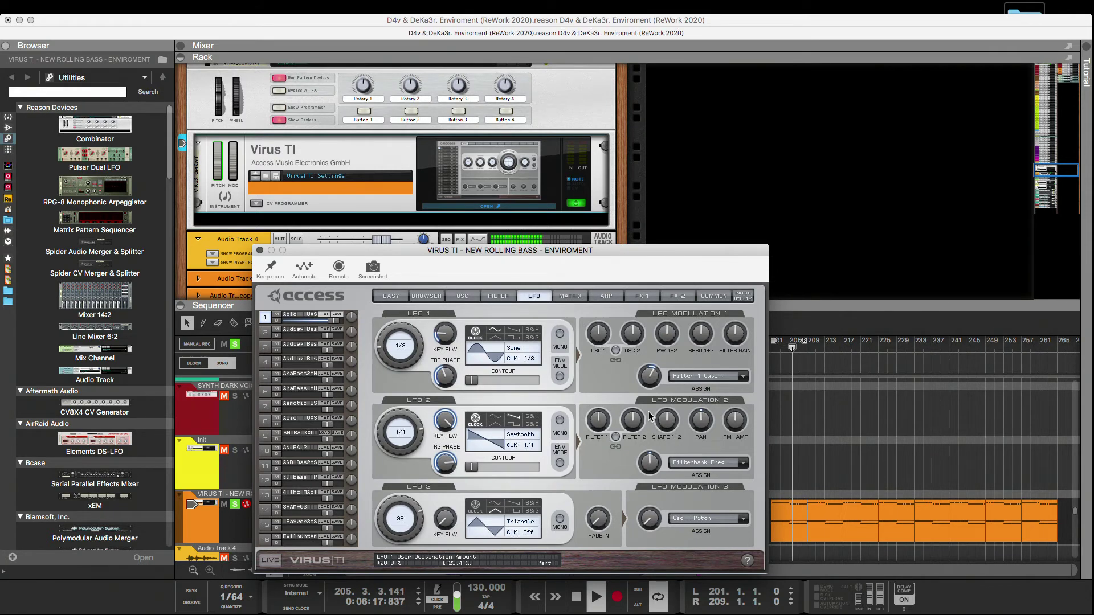
pyautogui.moveTo(649, 415); pyautogui.dragTo(649, 412)
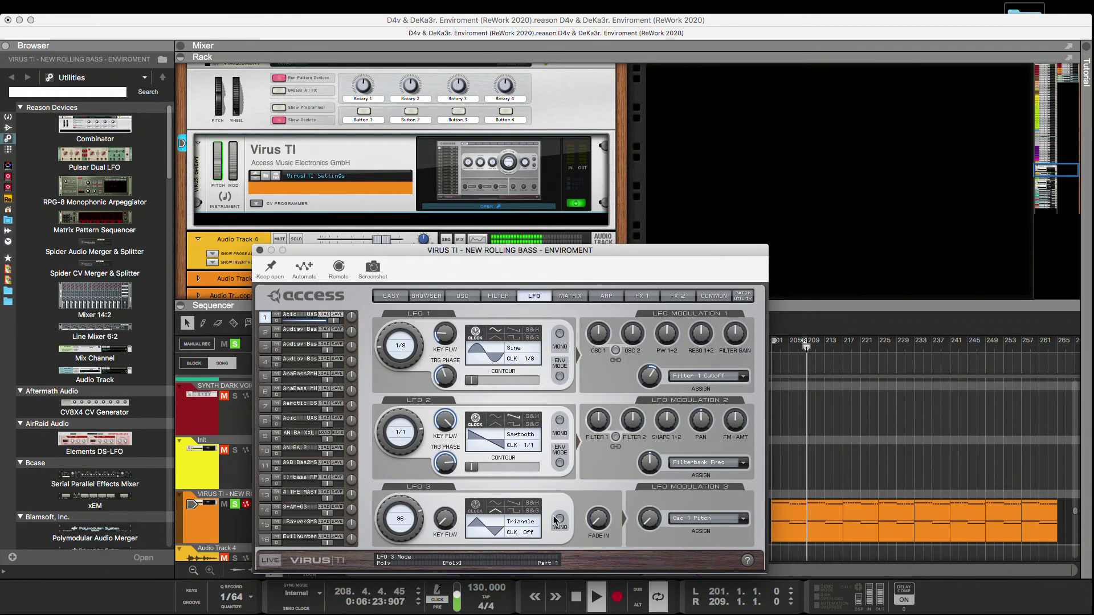
# Review the modulation matrix slots and set the arpeggiator mode to Off.
pyautogui.click(569, 295)
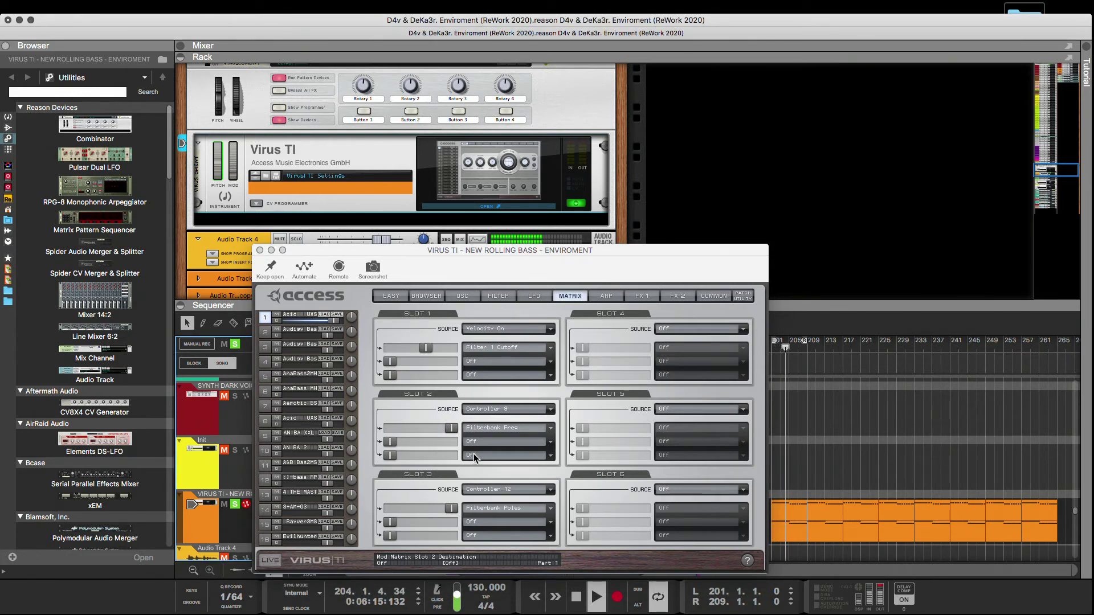
pyautogui.moveTo(450, 429)
pyautogui.mouseDown()
pyautogui.moveTo(371, 436)
pyautogui.moveTo(463, 433)
pyautogui.mouseUp()
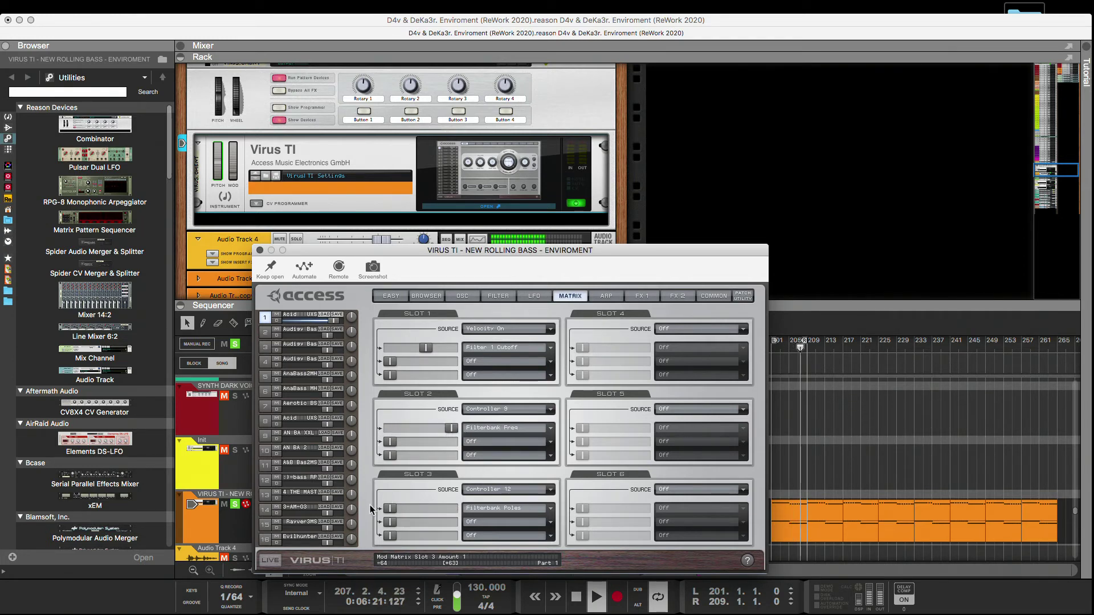
pyautogui.click(605, 296)
pyautogui.click(431, 338)
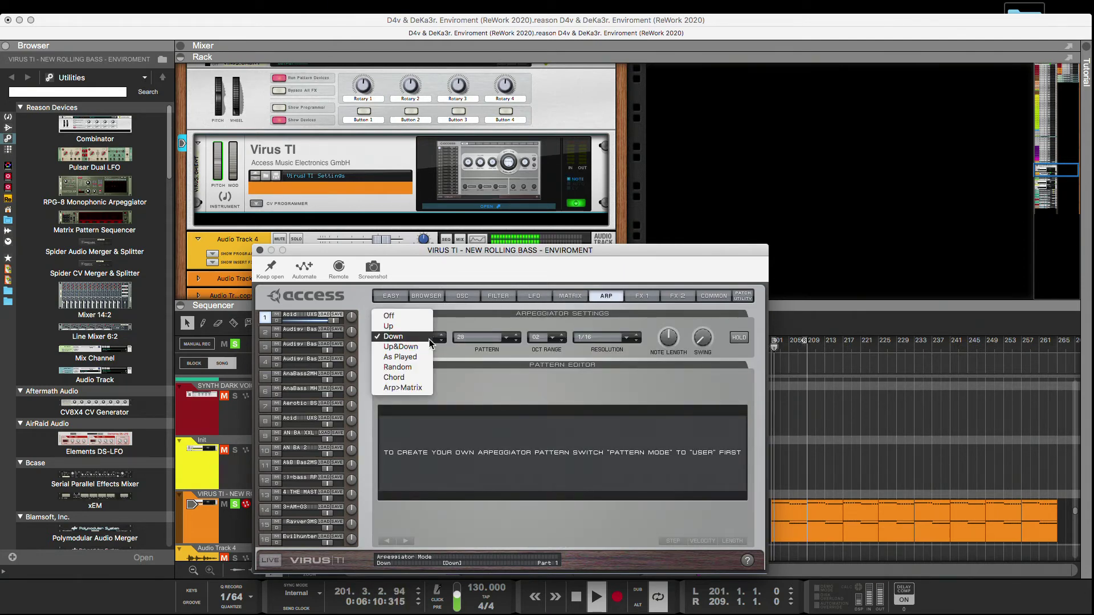
pyautogui.click(419, 316)
# Audition the patch's reverb and delay in turn, raising the delay send to 0/0dB, and switch both back off.
pyautogui.click(641, 296)
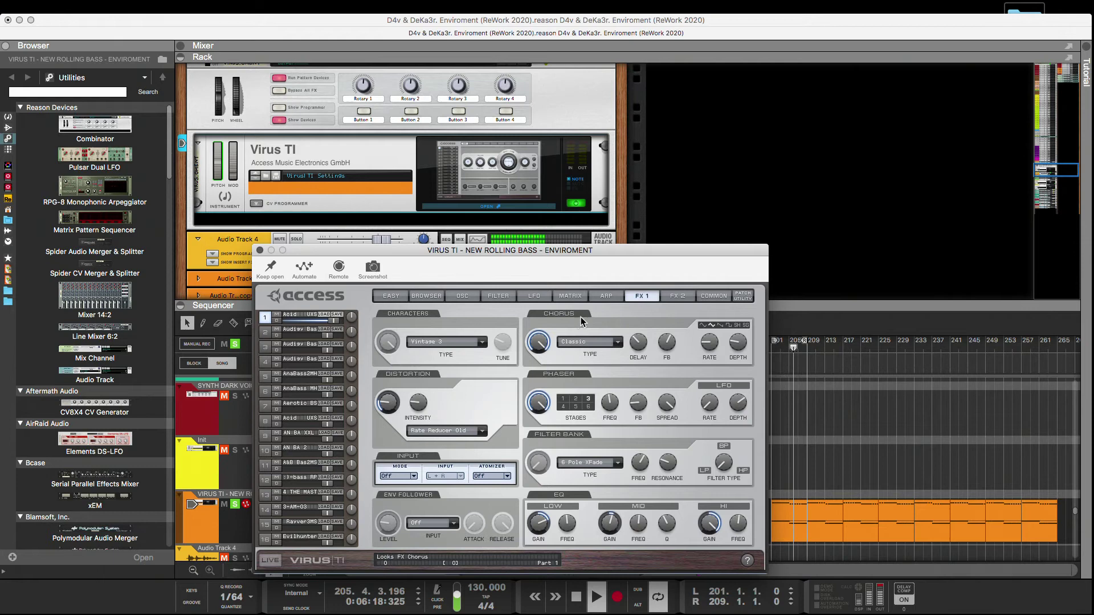
pyautogui.click(669, 295)
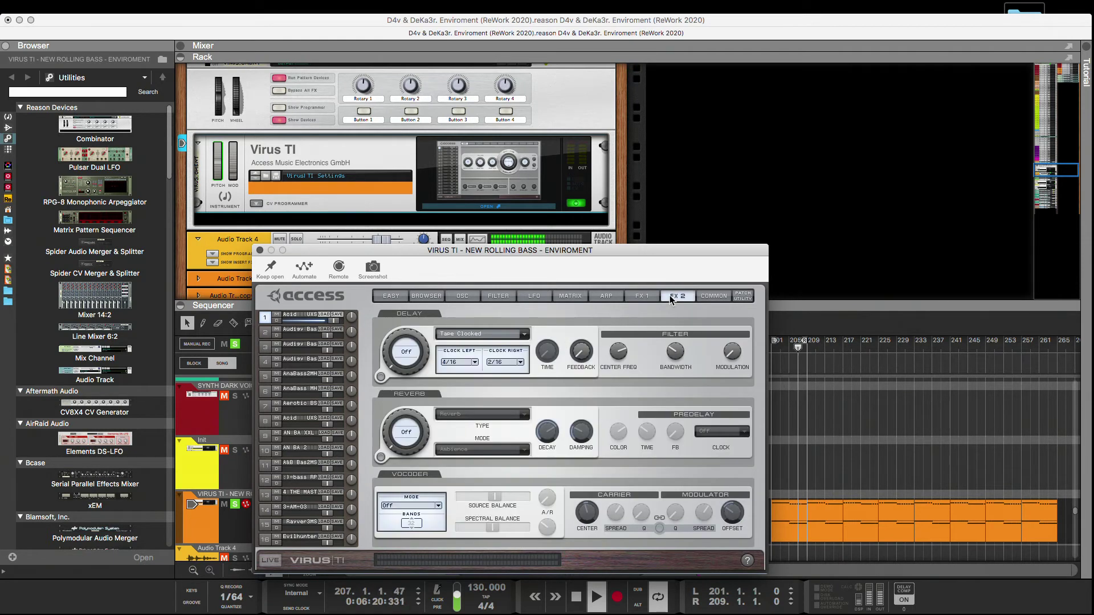
pyautogui.click(381, 457)
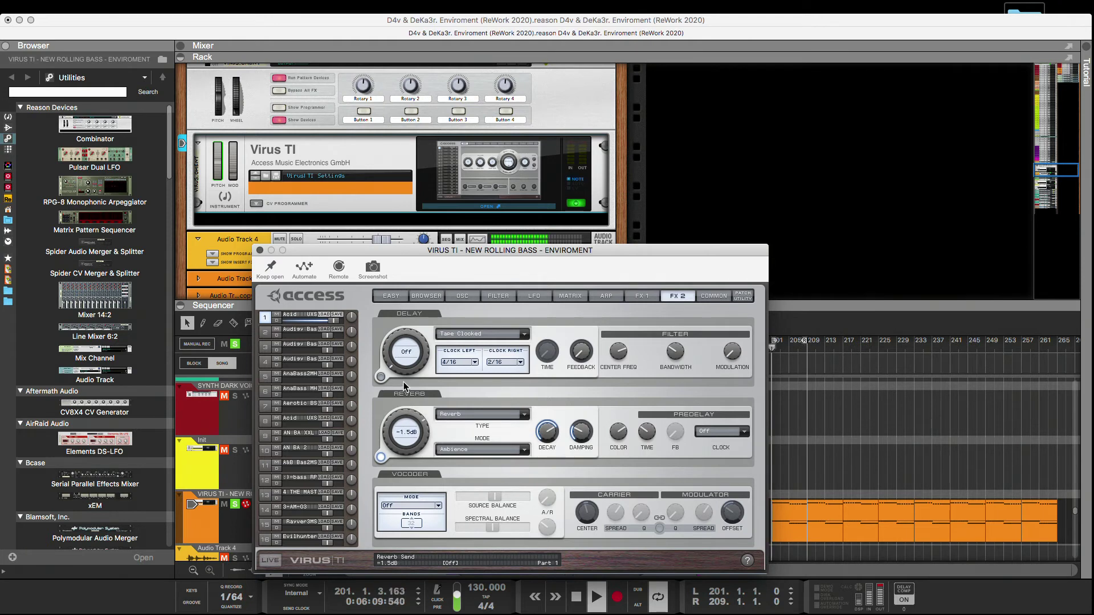
pyautogui.click(381, 455)
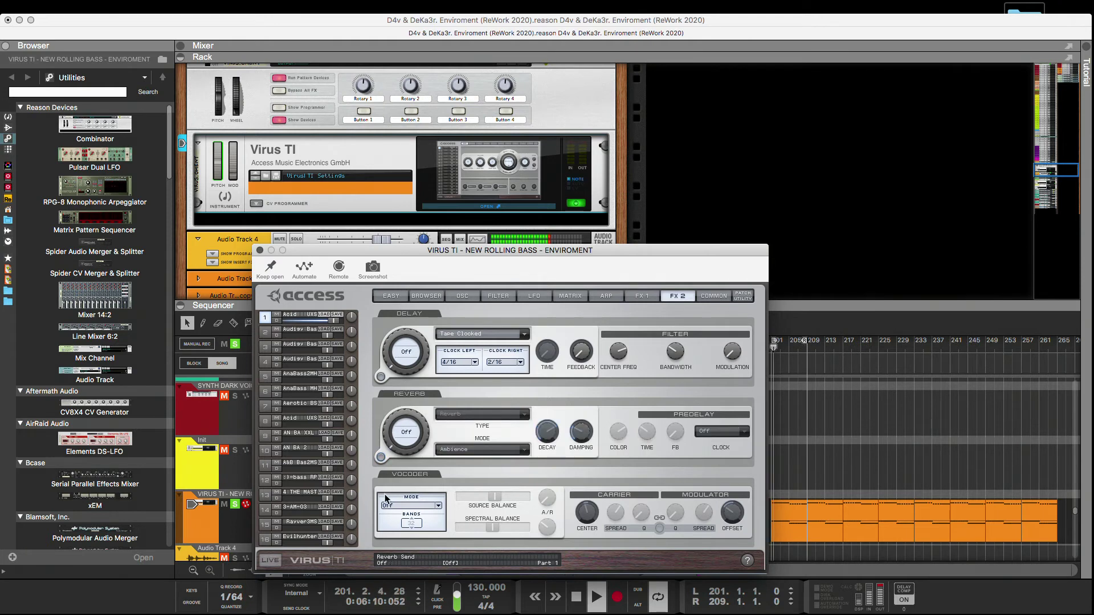
pyautogui.click(381, 377)
pyautogui.moveTo(392, 358); pyautogui.dragTo(393, 288)
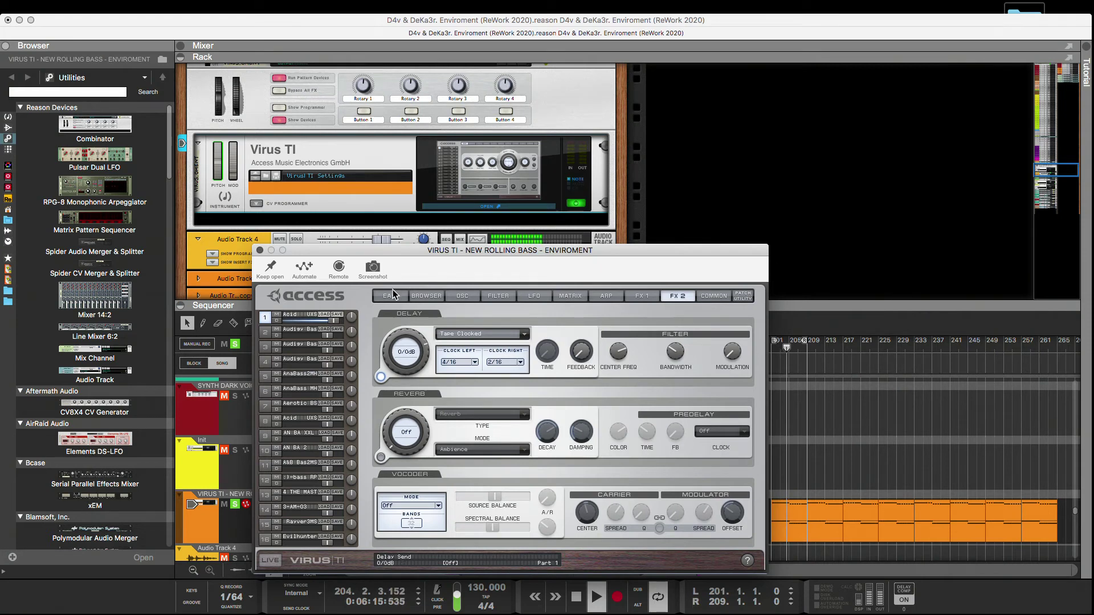
pyautogui.click(381, 376)
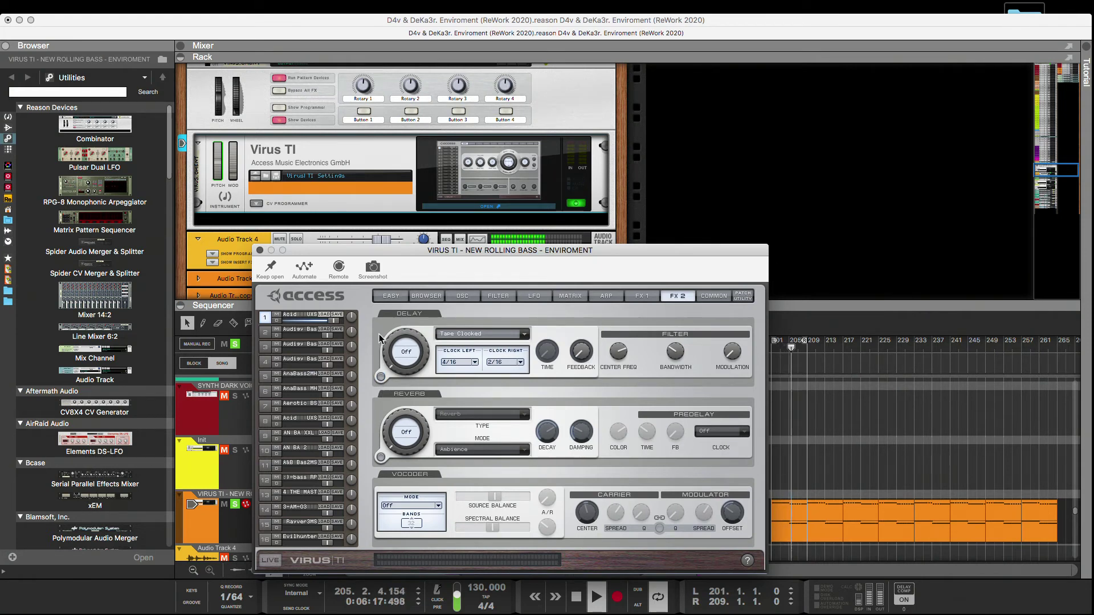
# Return to the patch browser and review the personal, public and search-result libraries available for the lower bank.
pyautogui.click(423, 300)
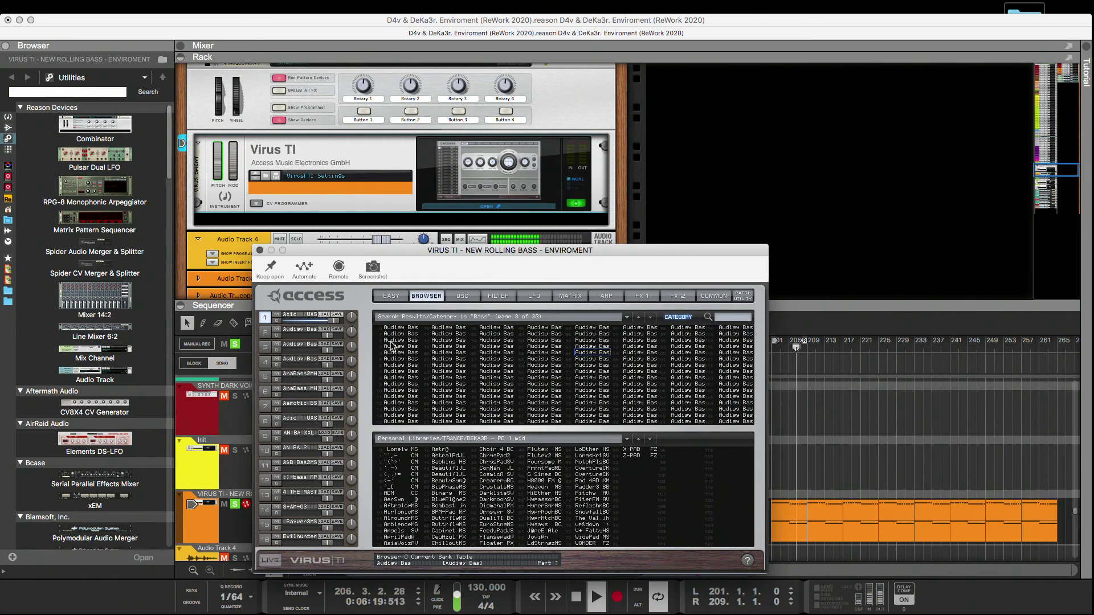
pyautogui.click(630, 437)
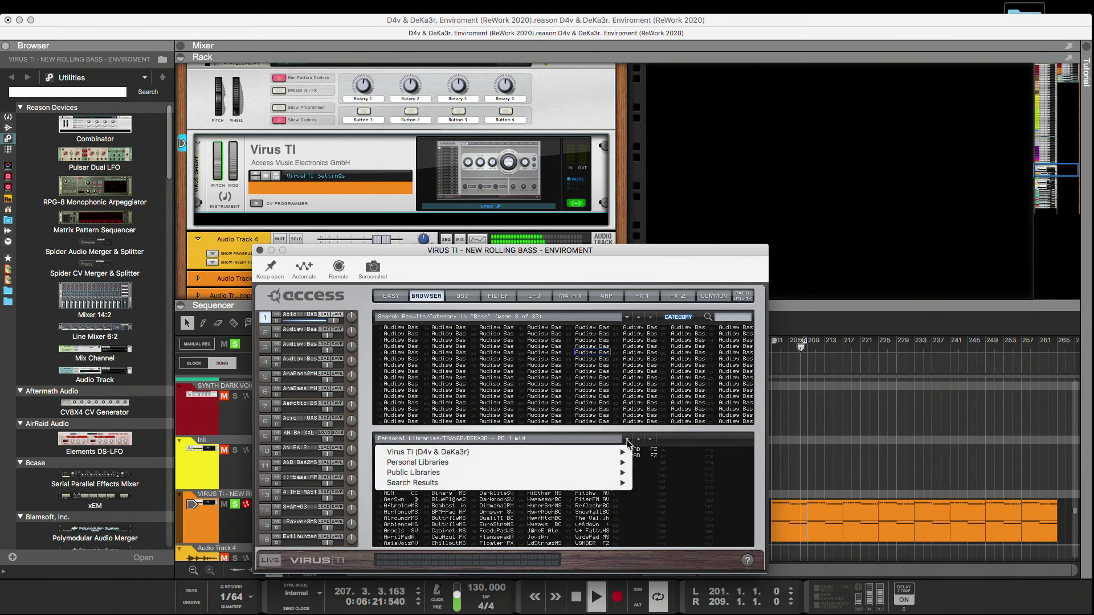
pyautogui.moveTo(615, 452)
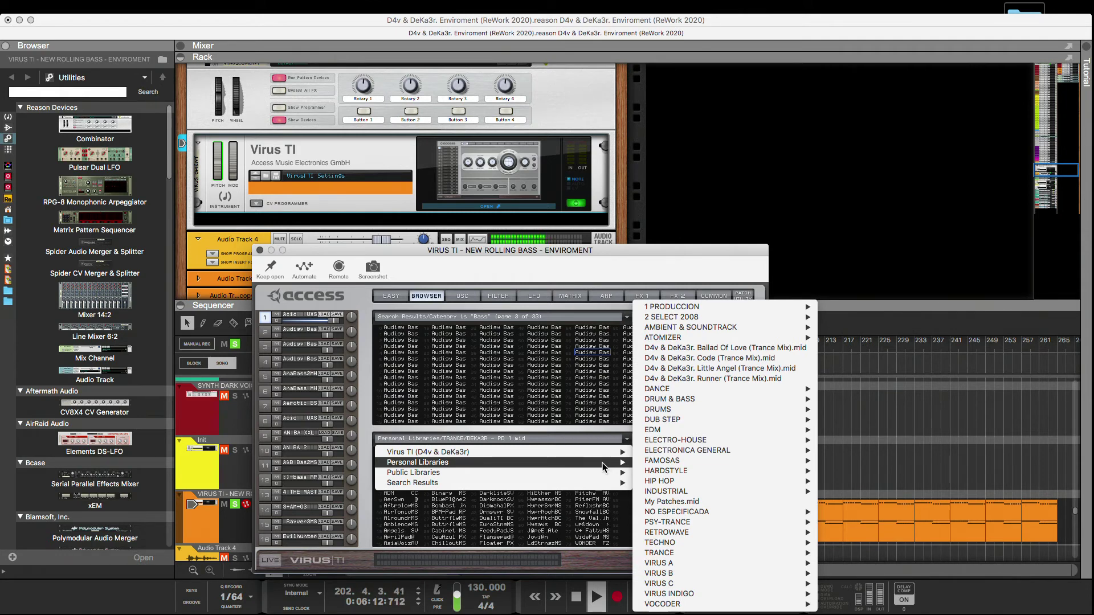
pyautogui.moveTo(449, 470)
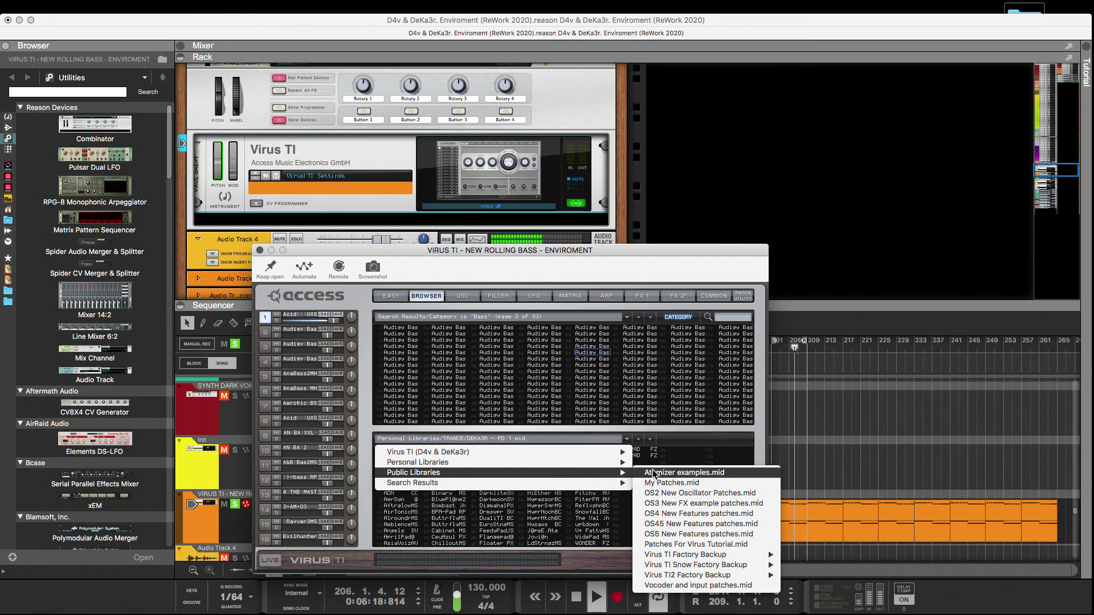
pyautogui.moveTo(582, 484)
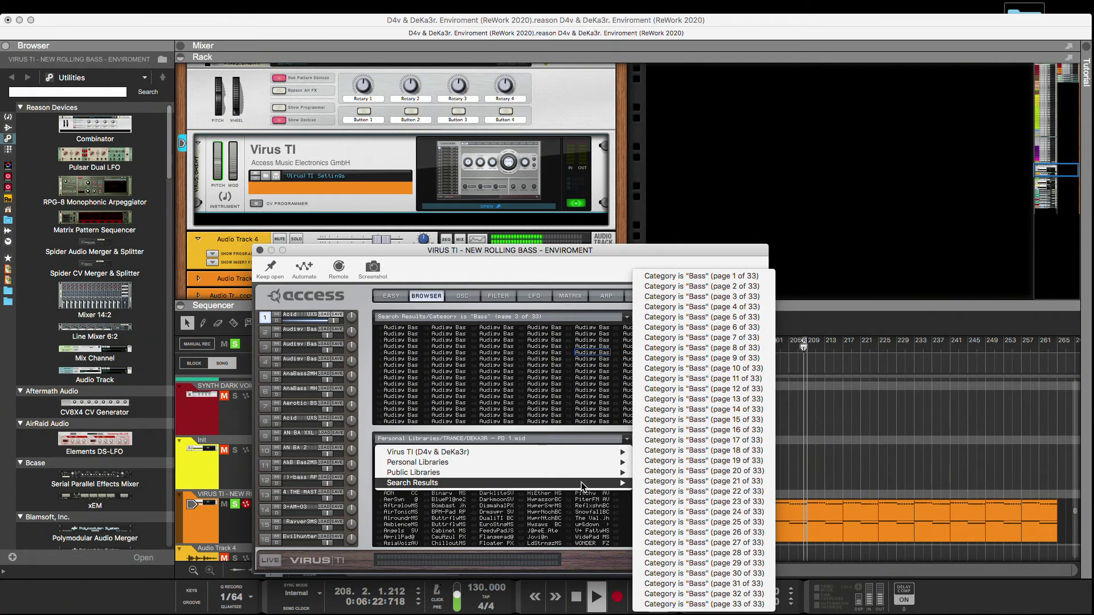
pyautogui.click(581, 517)
# Step through the TRANCE/DEKA3R banks in the lower patch list and display the ACID.mid bank.
pyautogui.click(638, 442)
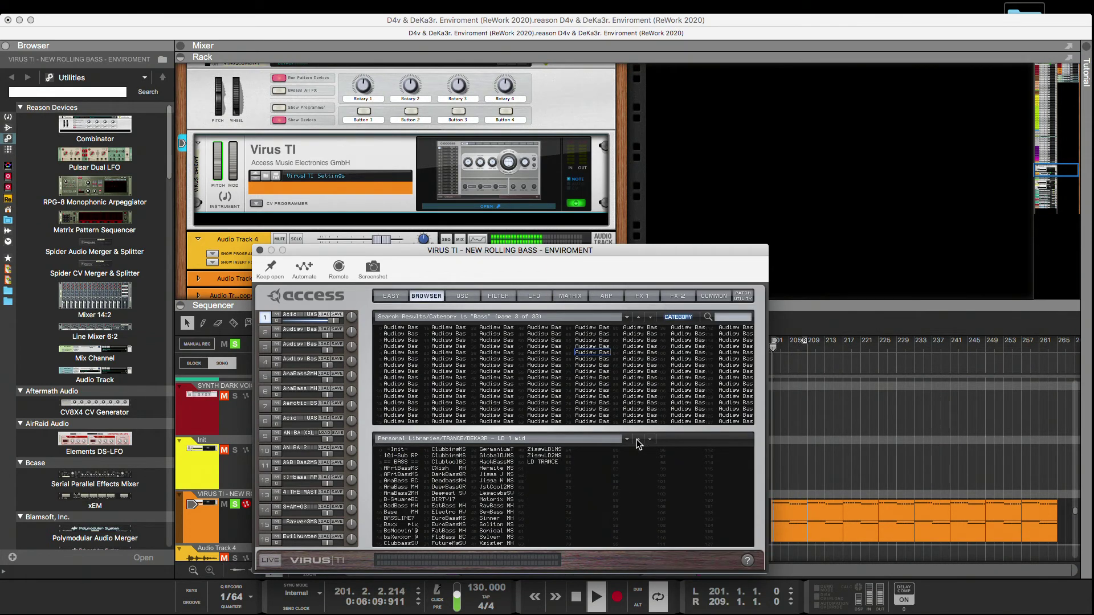
pyautogui.click(650, 441)
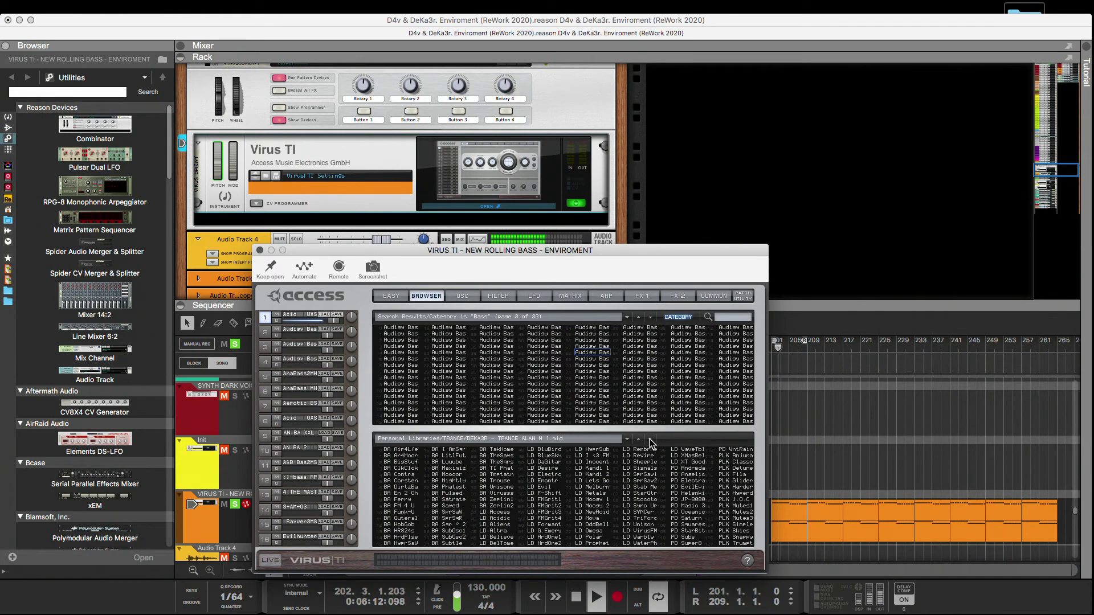
pyautogui.click(639, 442)
pyautogui.click(640, 442)
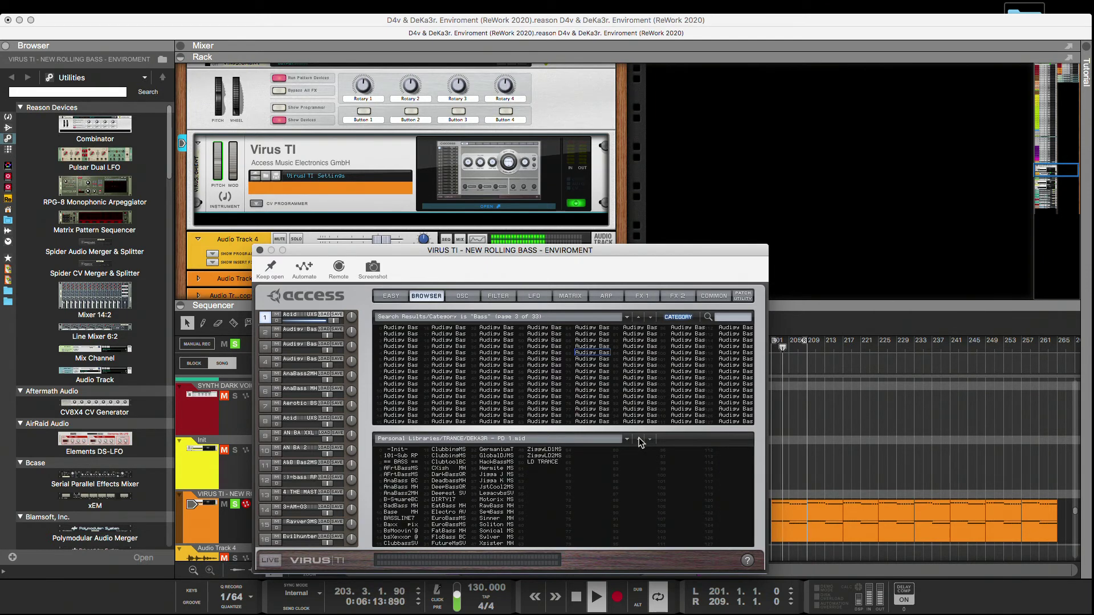
pyautogui.click(639, 441)
pyautogui.click(640, 442)
pyautogui.click(647, 441)
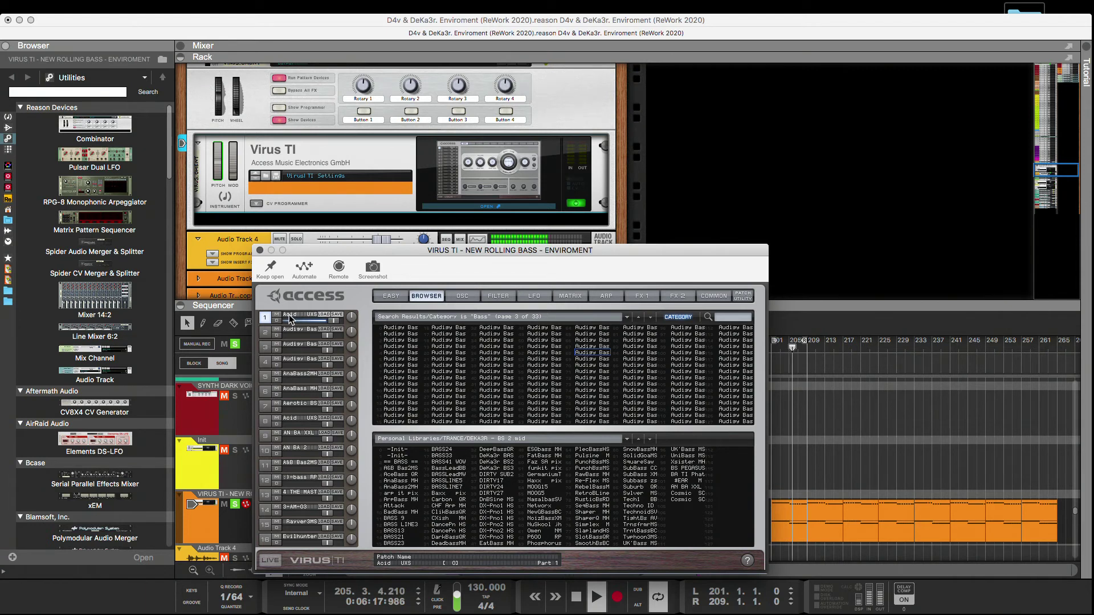
pyautogui.click(647, 439)
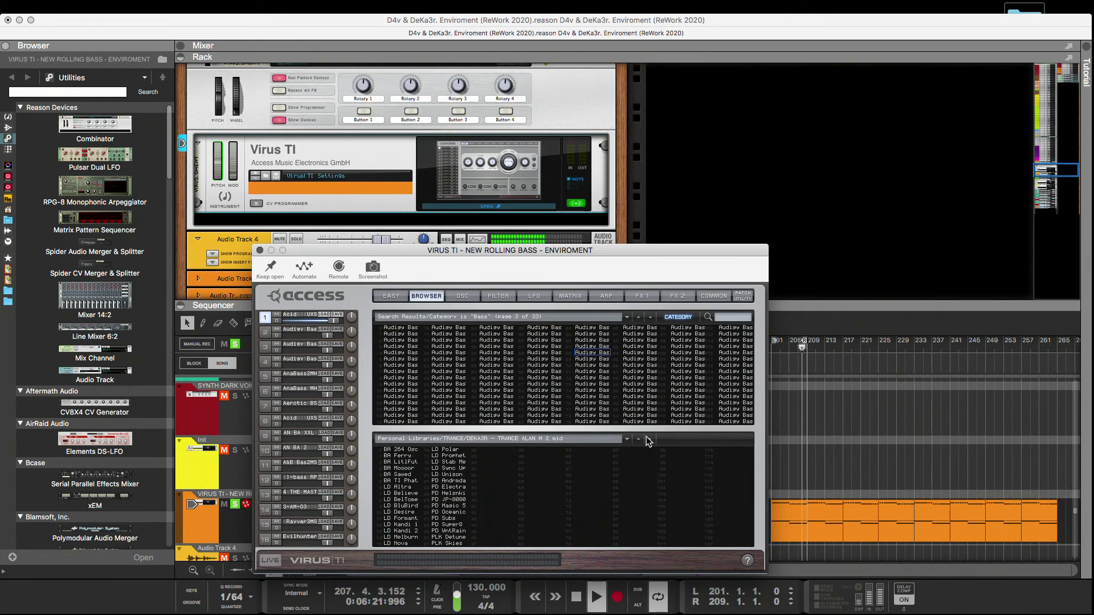
pyautogui.click(638, 438)
pyautogui.click(638, 438)
pyautogui.click(638, 438)
pyautogui.click(648, 440)
pyautogui.click(647, 440)
pyautogui.click(637, 439)
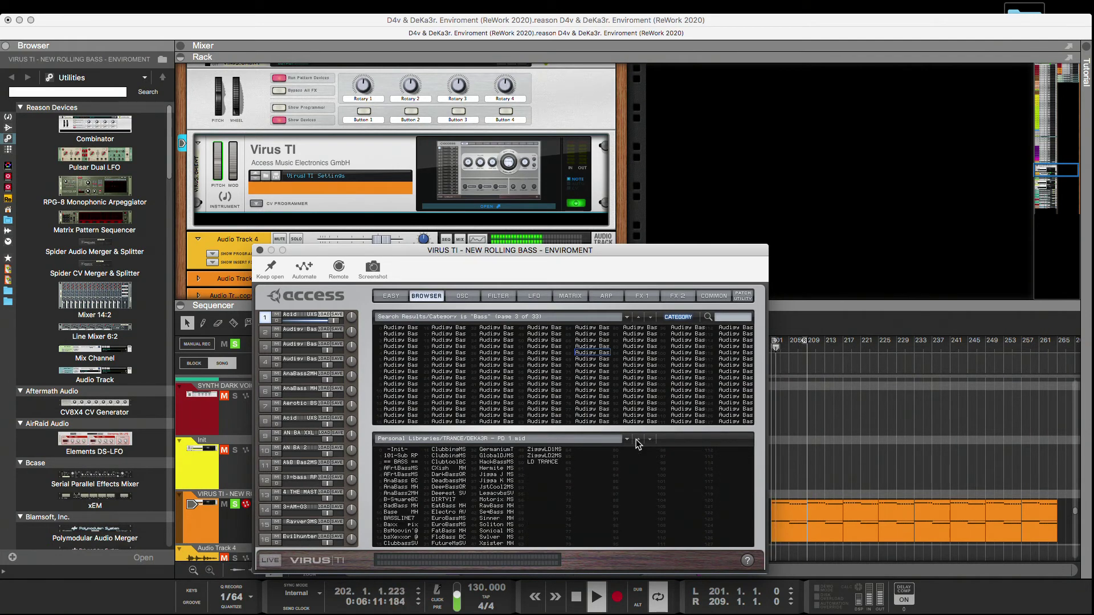
pyautogui.click(637, 440)
pyautogui.click(637, 440)
pyautogui.click(637, 440)
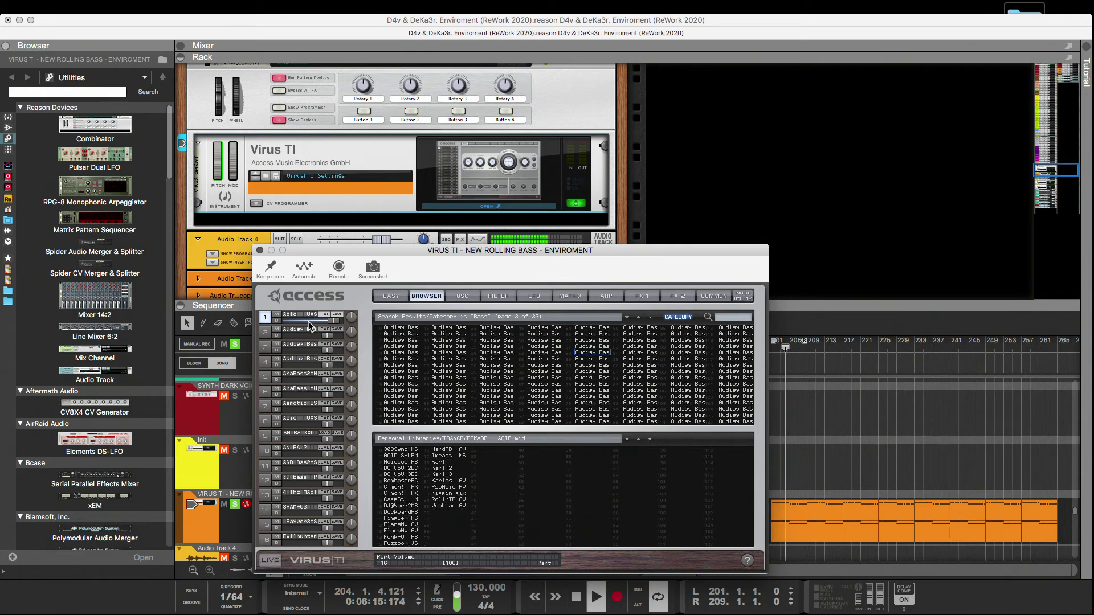
# Store the part 1 Acid patch in an empty ACID.mid slot, and adjust Filter 1's resonance and velocity-to-resonance amount.
pyautogui.moveTo(296, 316); pyautogui.dragTo(483, 508)
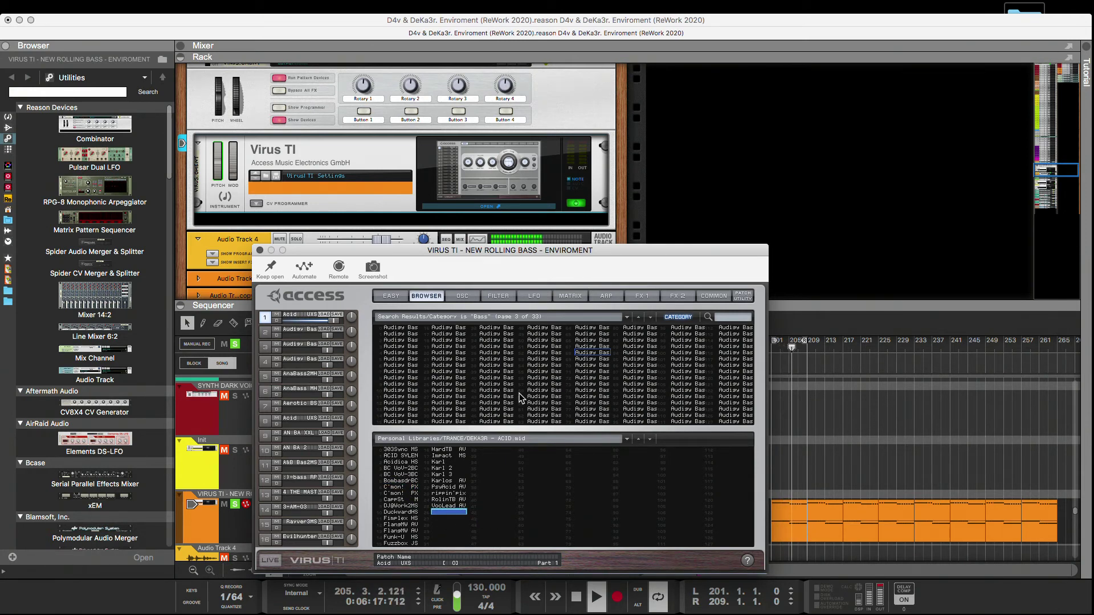
pyautogui.click(497, 295)
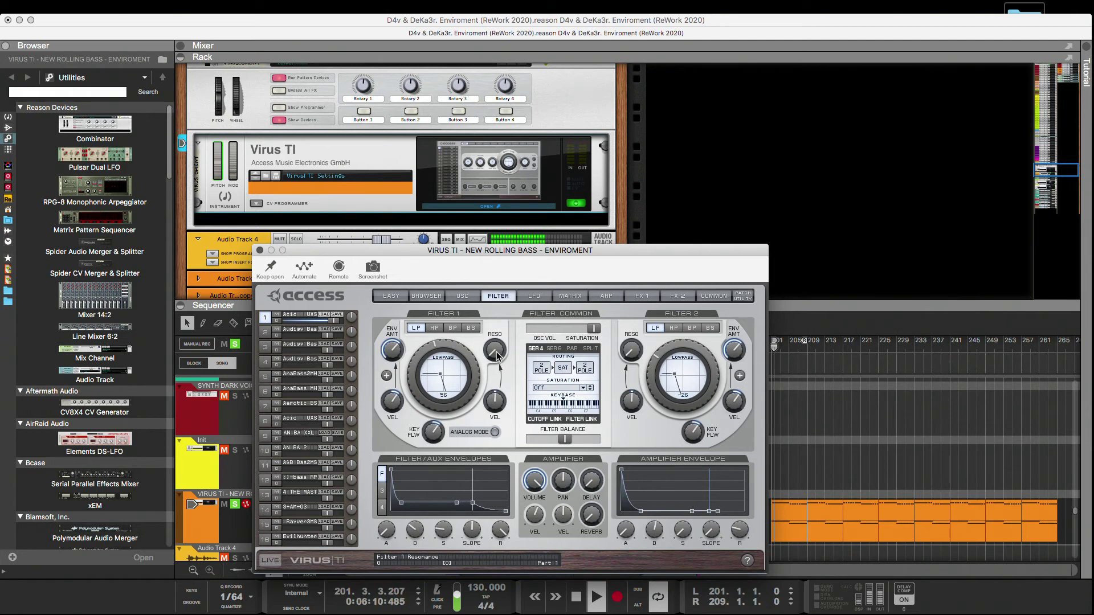
pyautogui.moveTo(500, 324)
pyautogui.mouseDown()
pyautogui.moveTo(500, 309)
pyautogui.moveTo(495, 334)
pyautogui.mouseUp()
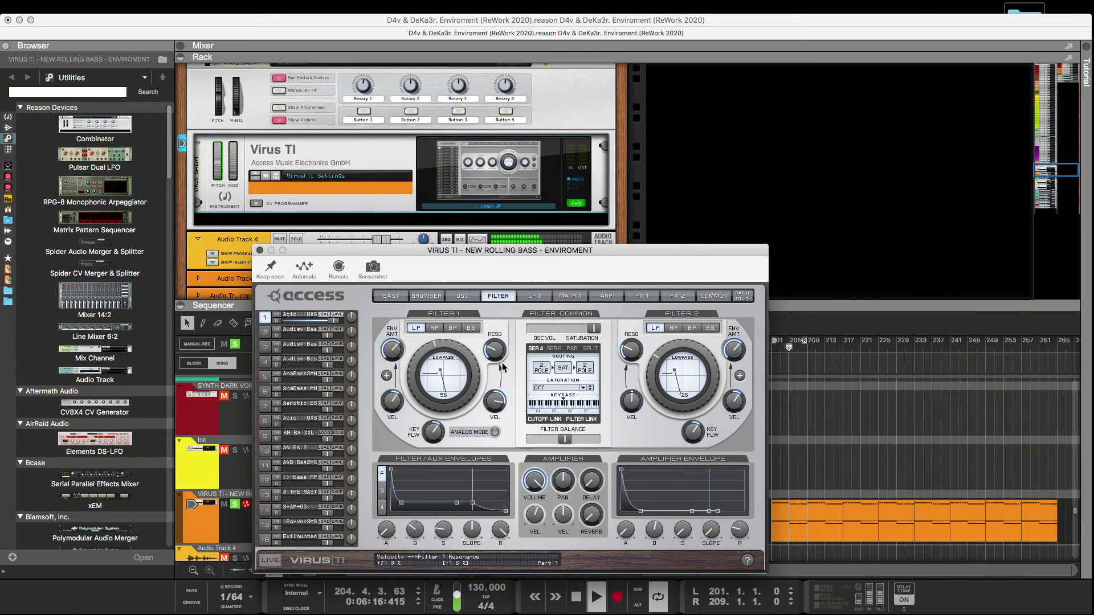
pyautogui.moveTo(494, 401)
pyautogui.mouseDown()
pyautogui.moveTo(488, 458)
pyautogui.moveTo(489, 402)
pyautogui.moveTo(495, 411)
pyautogui.mouseUp()
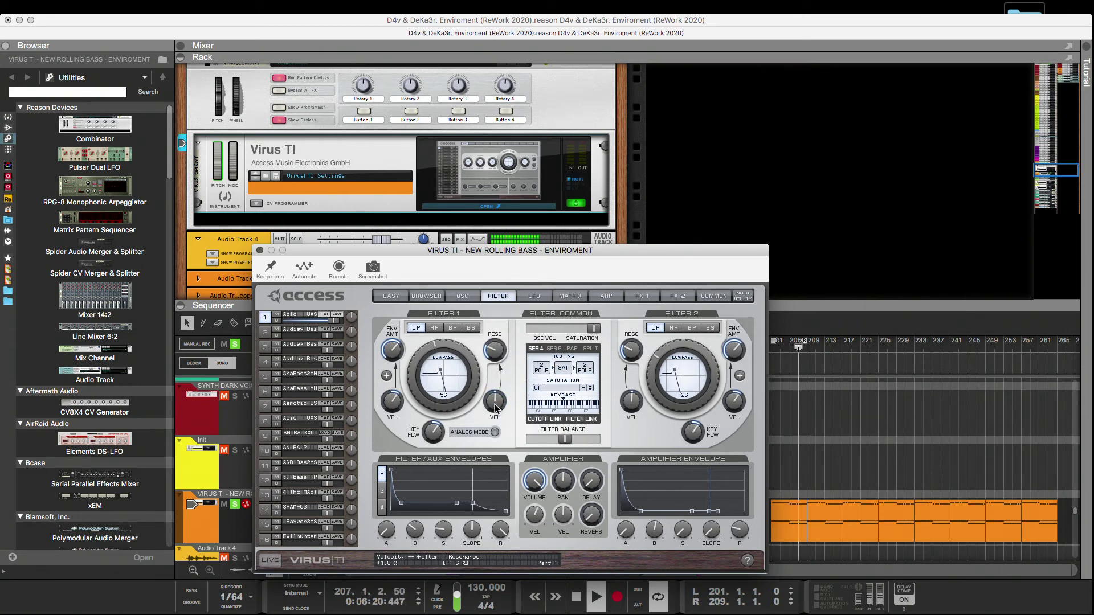
pyautogui.moveTo(496, 356); pyautogui.dragTo(496, 348)
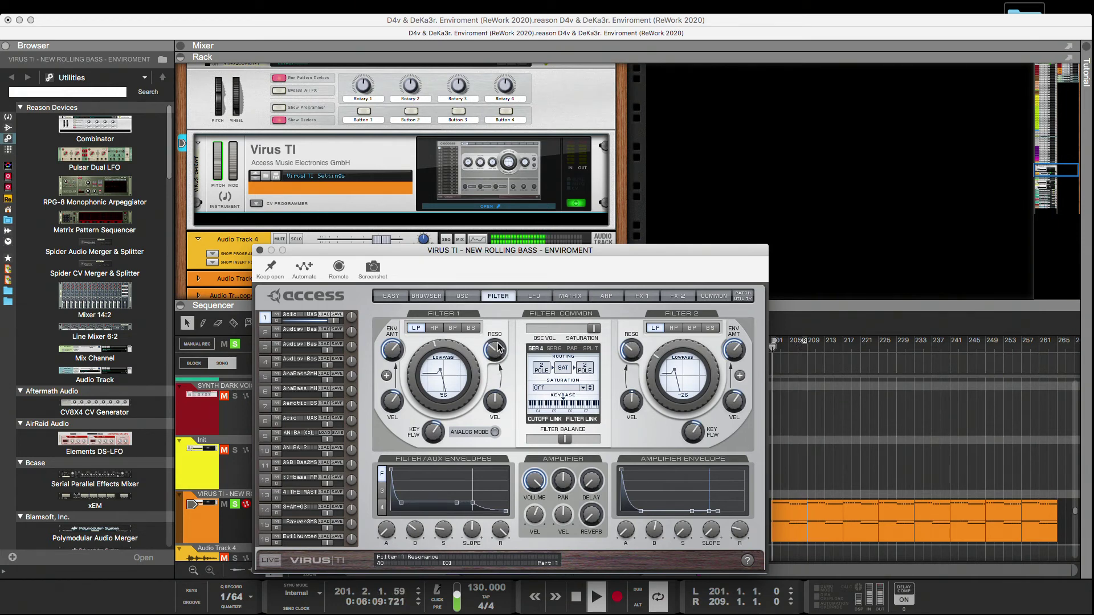
pyautogui.moveTo(495, 401); pyautogui.dragTo(513, 360)
pyautogui.moveTo(504, 448); pyautogui.dragTo(502, 507)
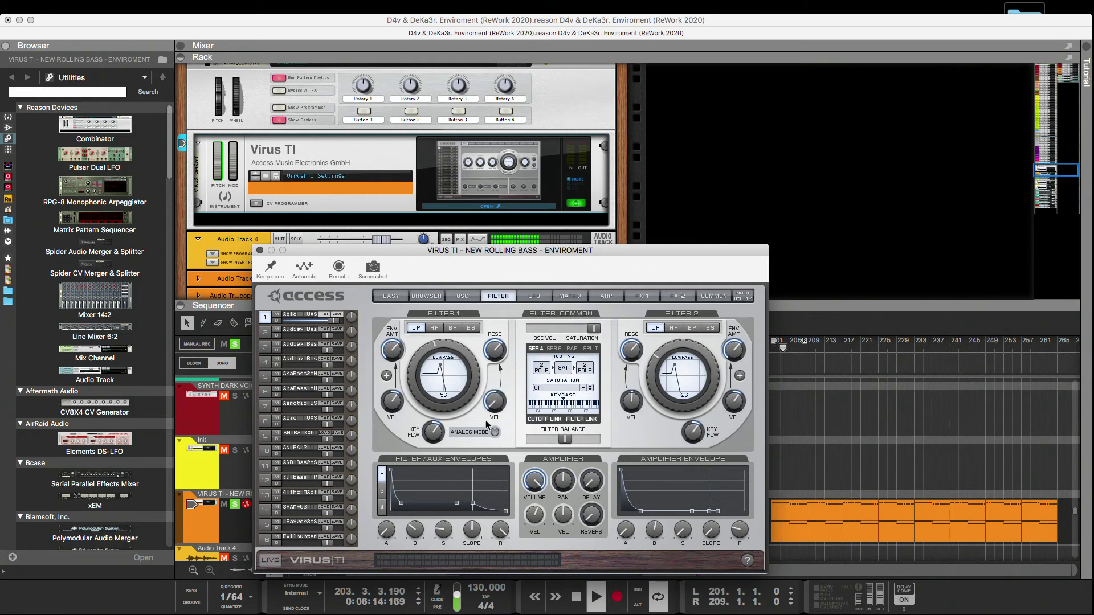
# Audition LFO 1's clock divider and leave it at 1/4.
pyautogui.click(536, 296)
pyautogui.moveTo(412, 365); pyautogui.dragTo(379, 347)
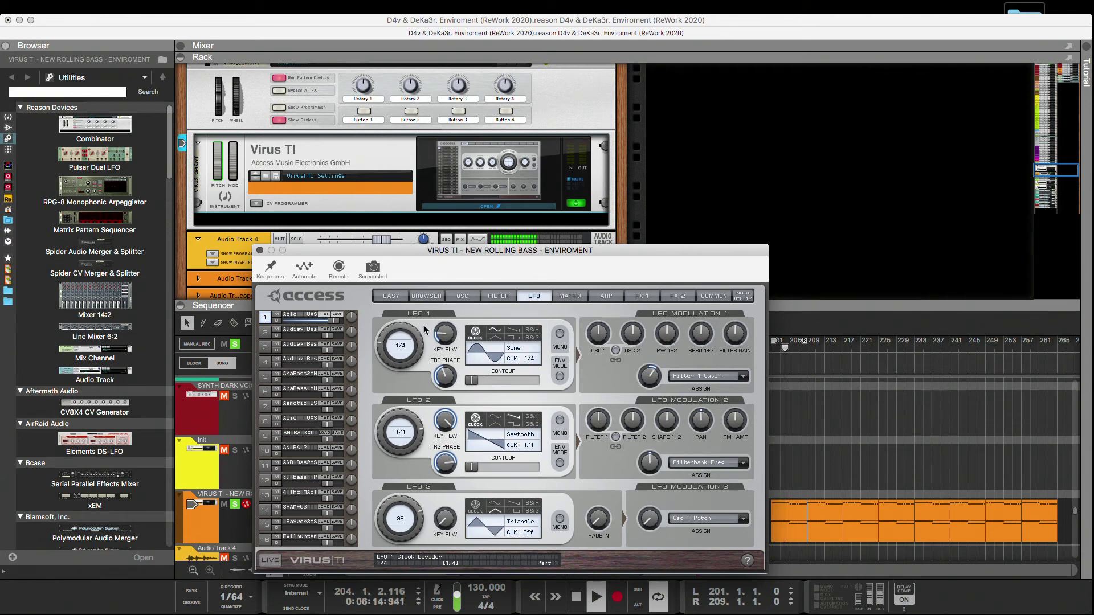
# Fine-tune Filter 1's resonance and adjust the release of the amplifier envelope.
pyautogui.click(499, 297)
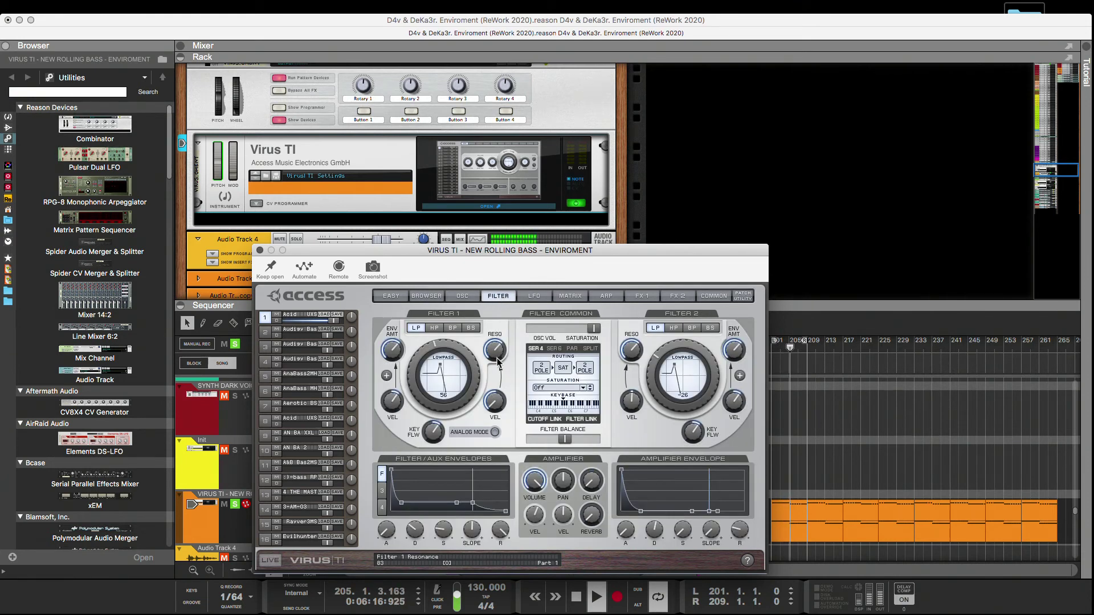
pyautogui.moveTo(494, 382); pyautogui.dragTo(480, 424)
pyautogui.moveTo(492, 347); pyautogui.dragTo(488, 380)
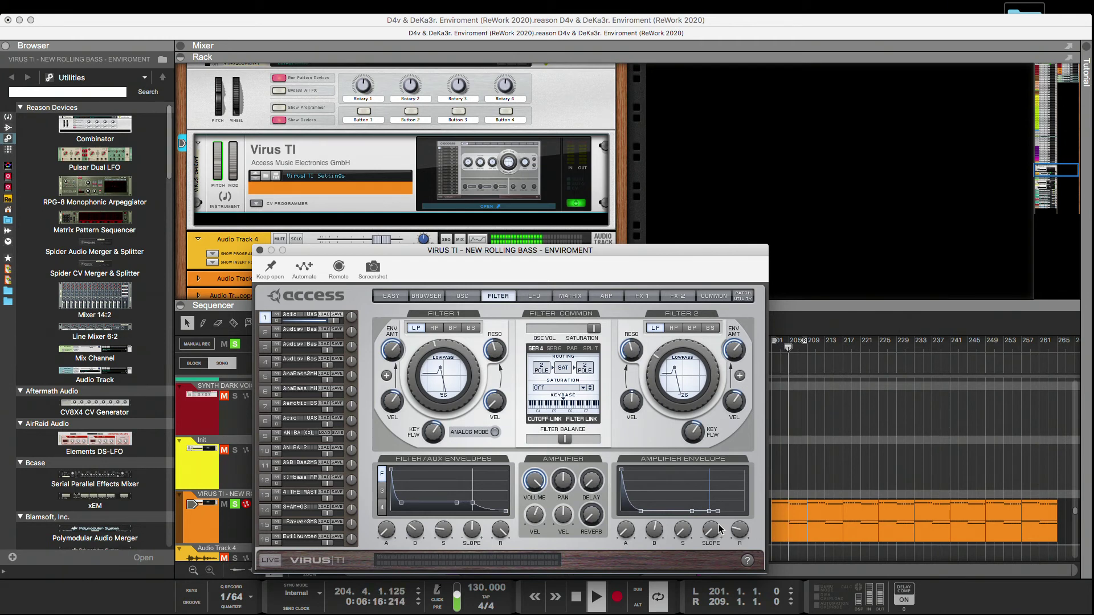
pyautogui.moveTo(737, 531); pyautogui.dragTo(736, 538)
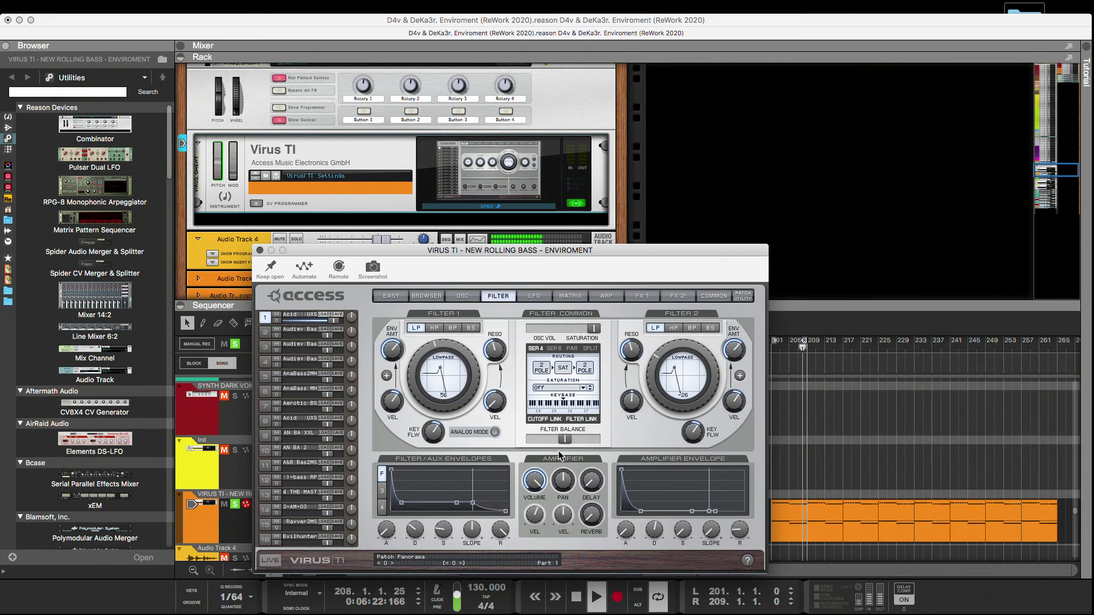
# Audition the noise oscillator's volume and color, set the noise volume to 22, and try the punch intensity.
pyautogui.click(464, 298)
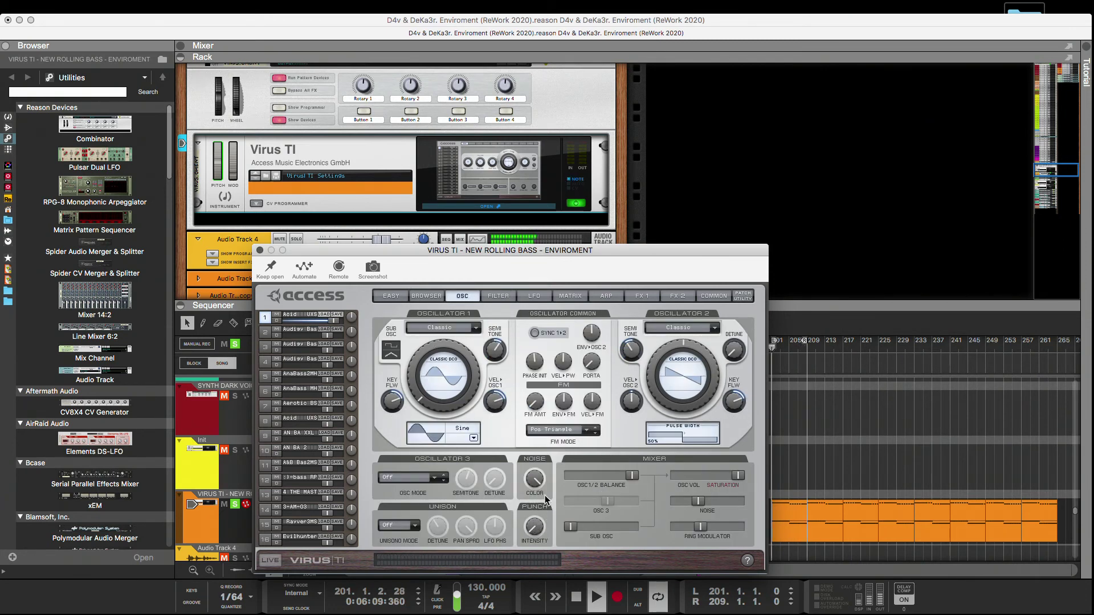
pyautogui.moveTo(698, 506)
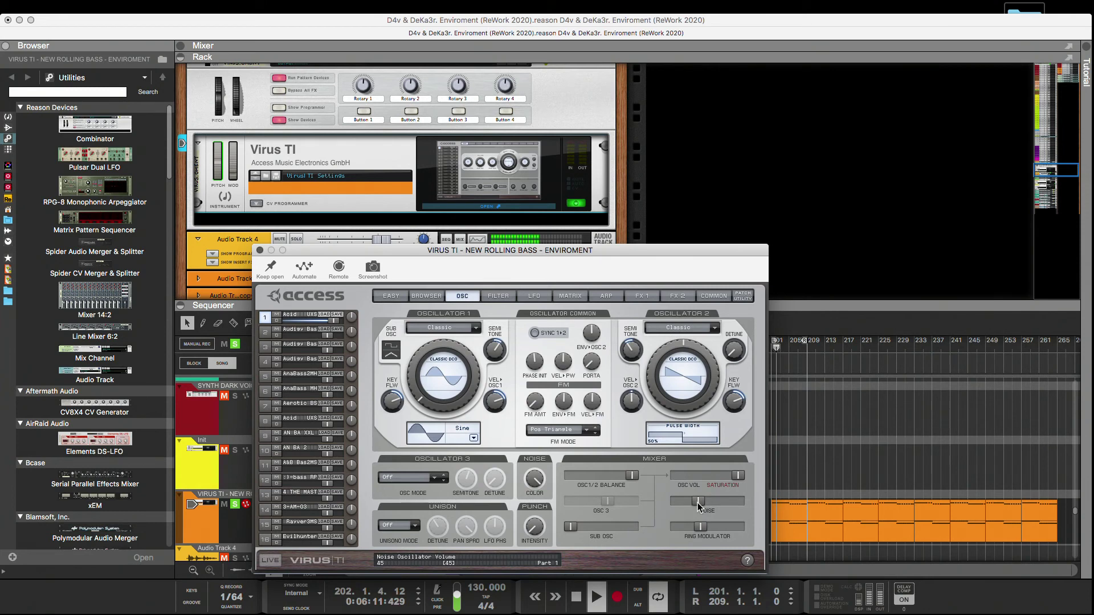
pyautogui.moveTo(664, 506); pyautogui.dragTo(733, 503)
pyautogui.moveTo(532, 480)
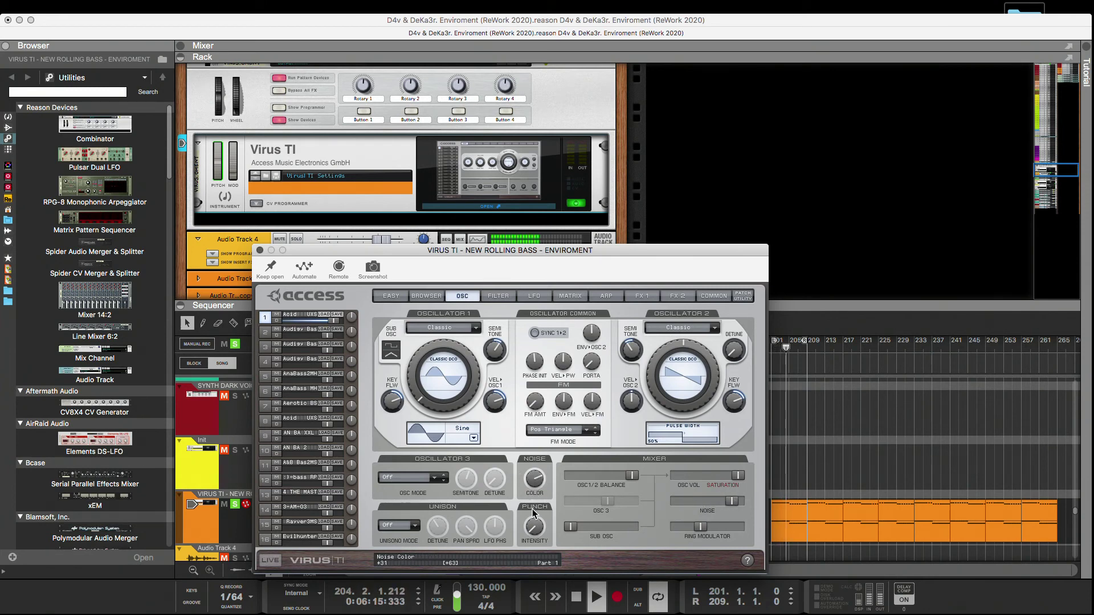
pyautogui.moveTo(534, 513); pyautogui.dragTo(541, 492)
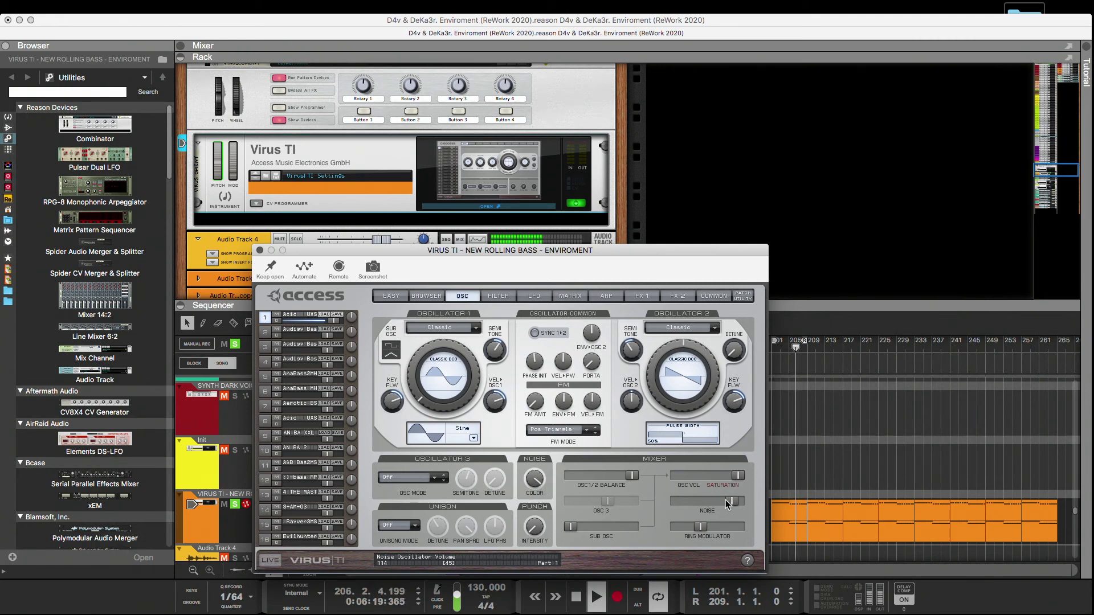
pyautogui.moveTo(732, 501); pyautogui.dragTo(677, 510)
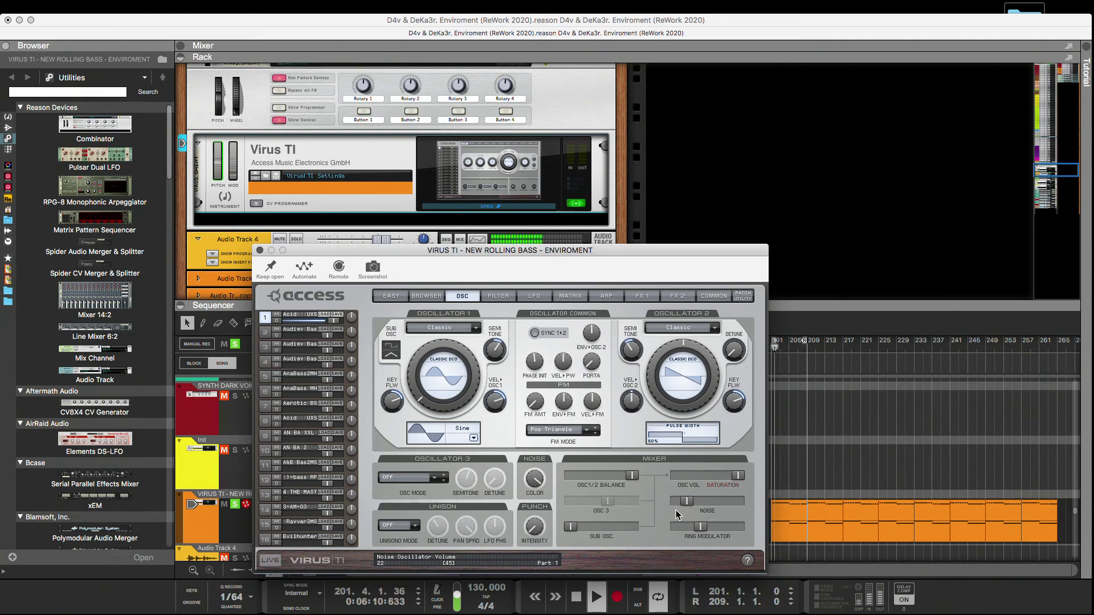
pyautogui.moveTo(677, 510); pyautogui.dragTo(677, 510)
pyautogui.moveTo(540, 532)
pyautogui.mouseDown()
pyautogui.moveTo(541, 418)
pyautogui.moveTo(538, 534)
pyautogui.mouseUp()
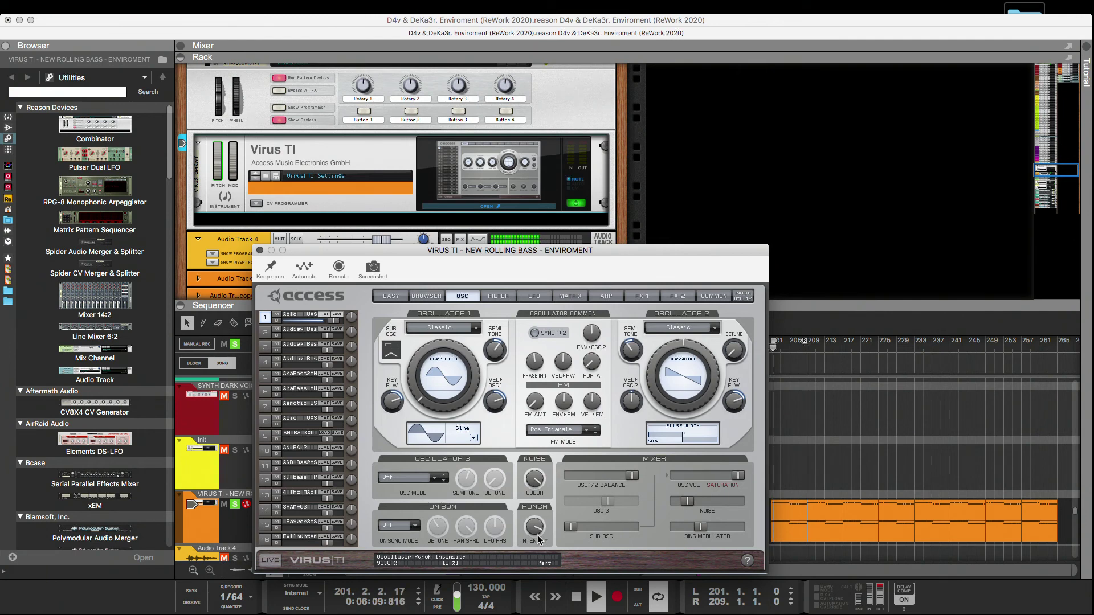
# Store the edited Acid patch in the ACID.mid bank of the personal library and close the Virus TI editor.
pyautogui.click(426, 296)
pyautogui.moveTo(301, 315); pyautogui.dragTo(455, 514)
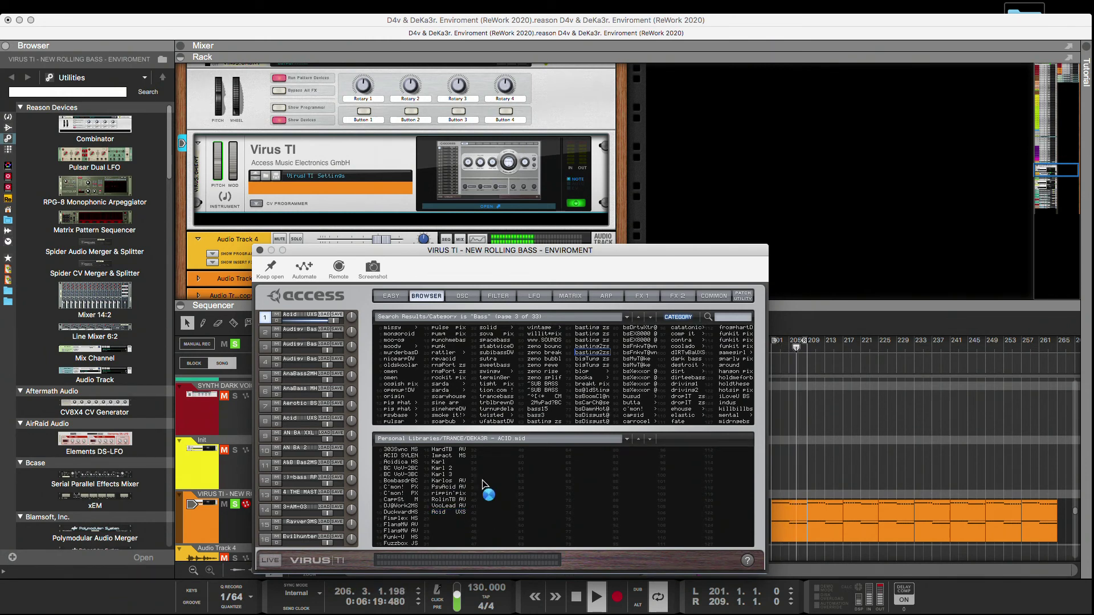
pyautogui.moveTo(301, 255); pyautogui.dragTo(466, 175)
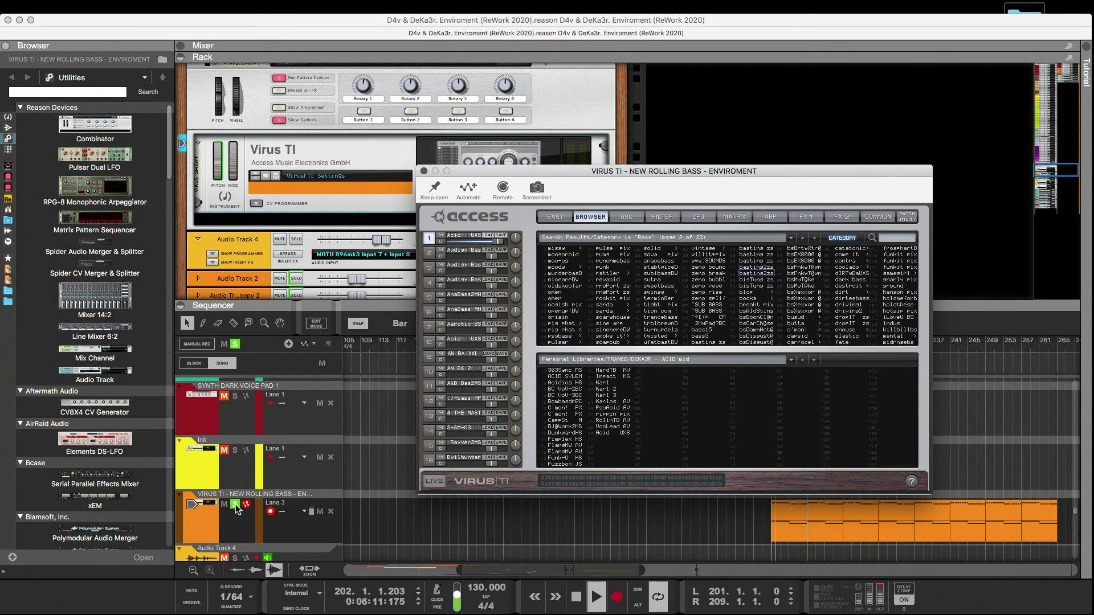
pyautogui.click(234, 504)
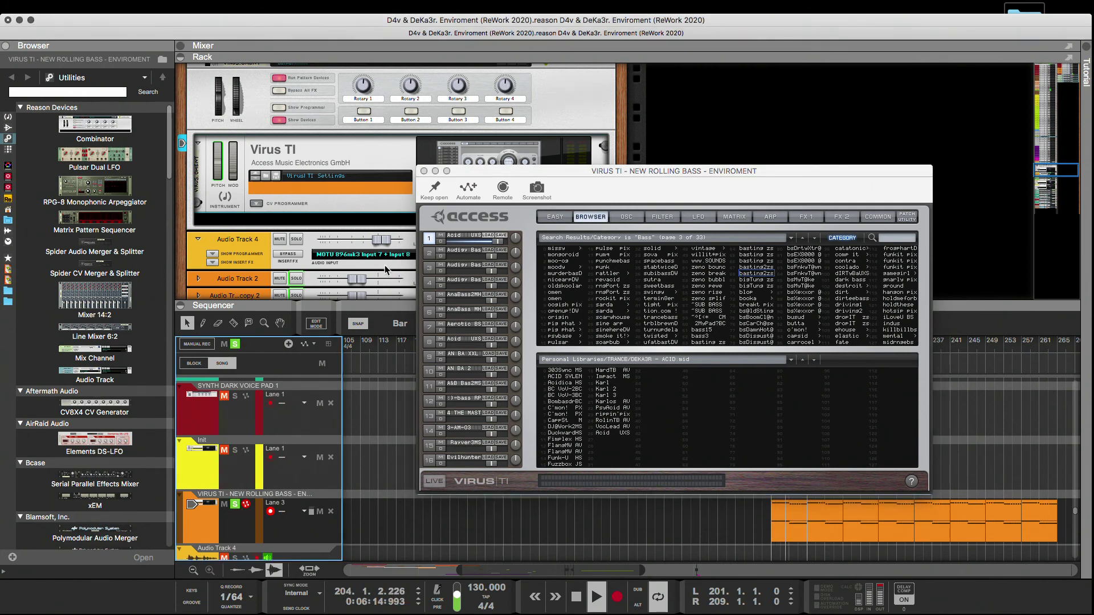
pyautogui.click(423, 171)
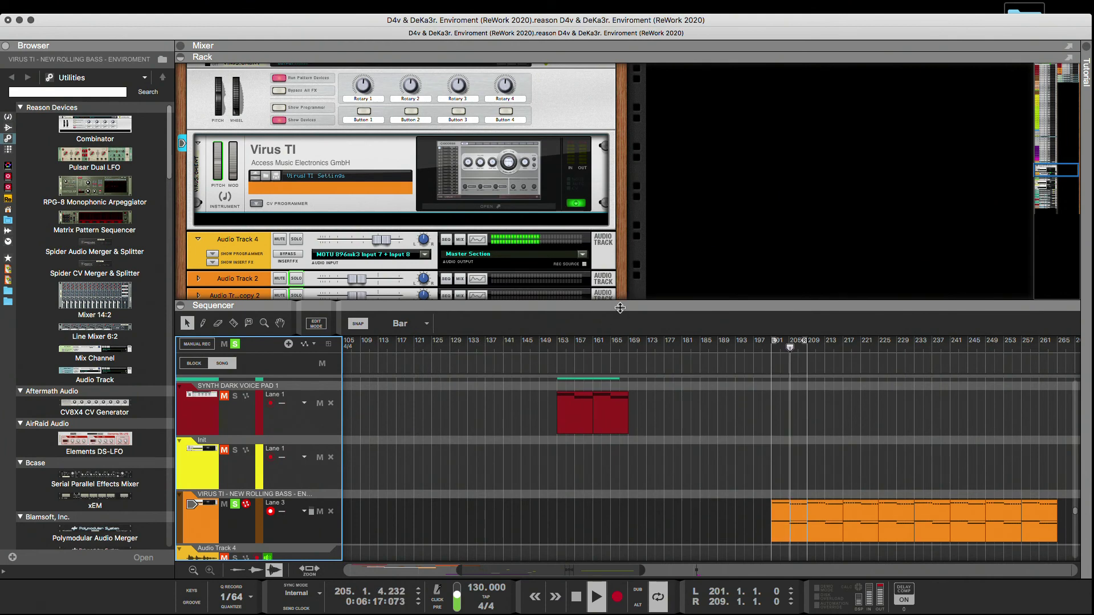
# Save the Combinator patch as VIRUS TI - NEW ROLLING BASS - ENVIROMENT in the 1 - CANALES folder, replacing the existing file.
pyautogui.moveTo(467, 305); pyautogui.dragTo(467, 281)
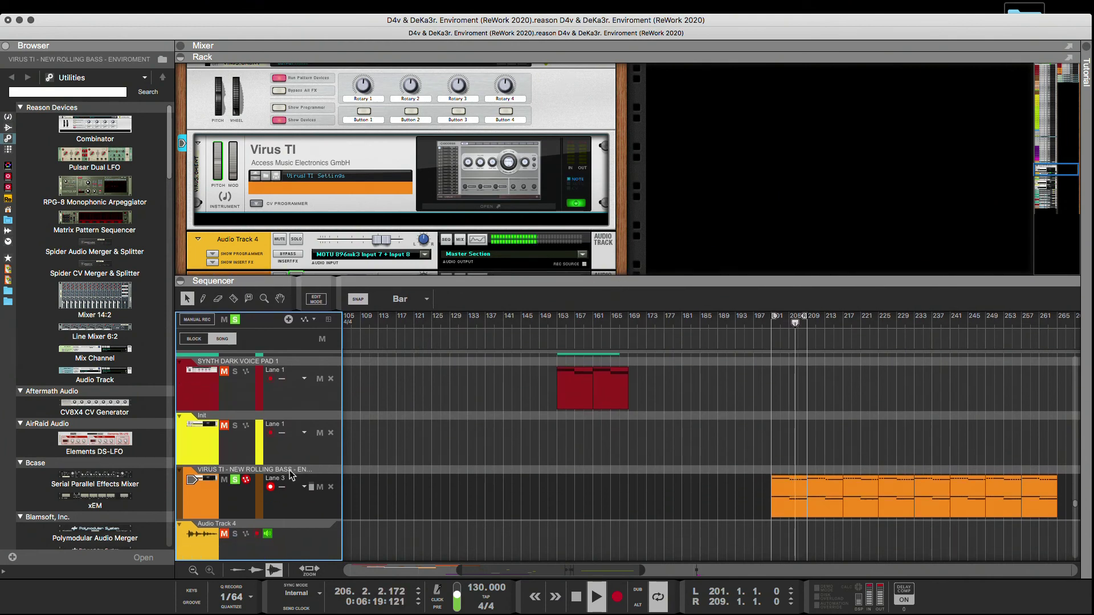
pyautogui.scroll(3, 481, 130)
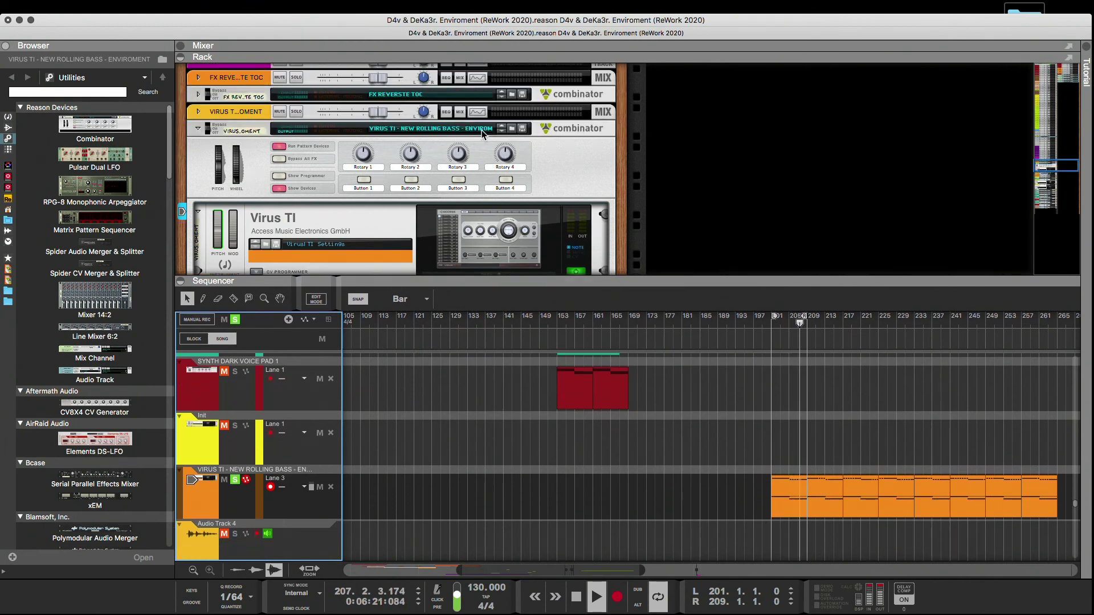
pyautogui.click(523, 132)
pyautogui.click(523, 130)
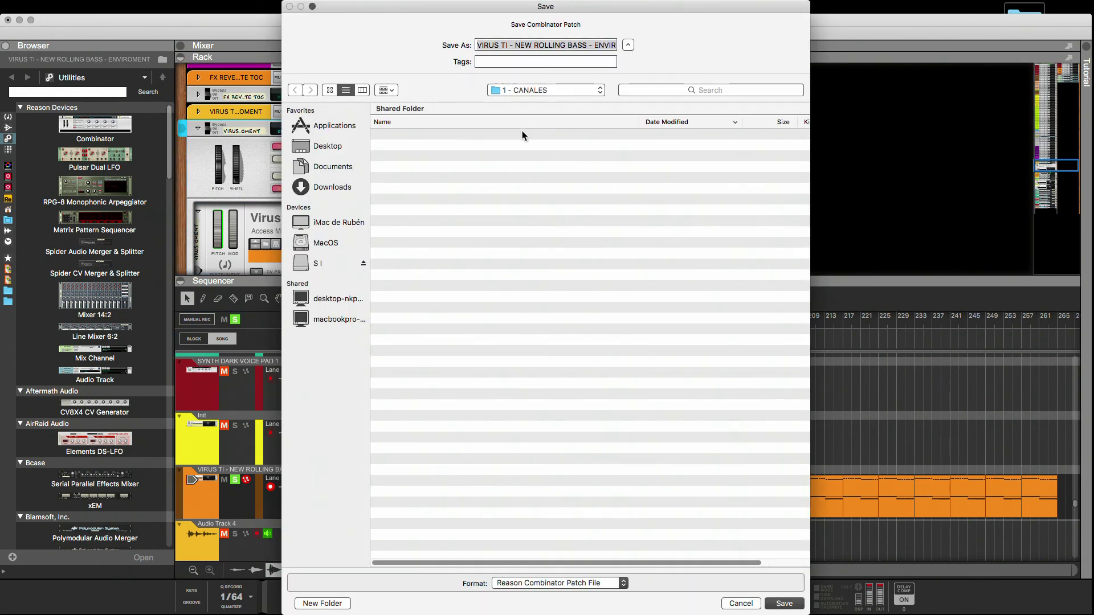
pyautogui.click(793, 608)
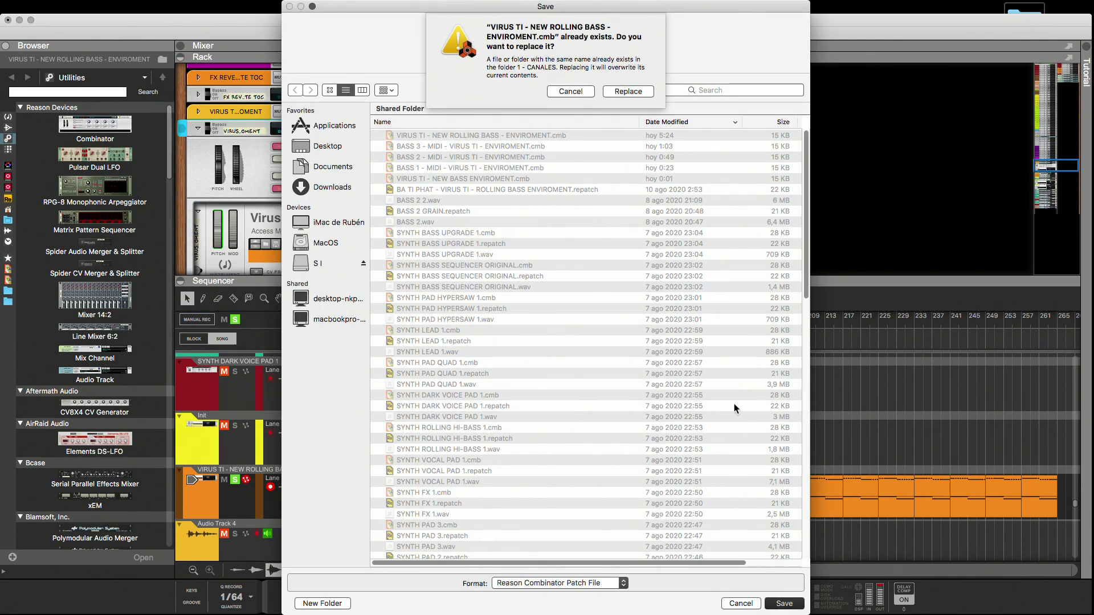
pyautogui.click(637, 92)
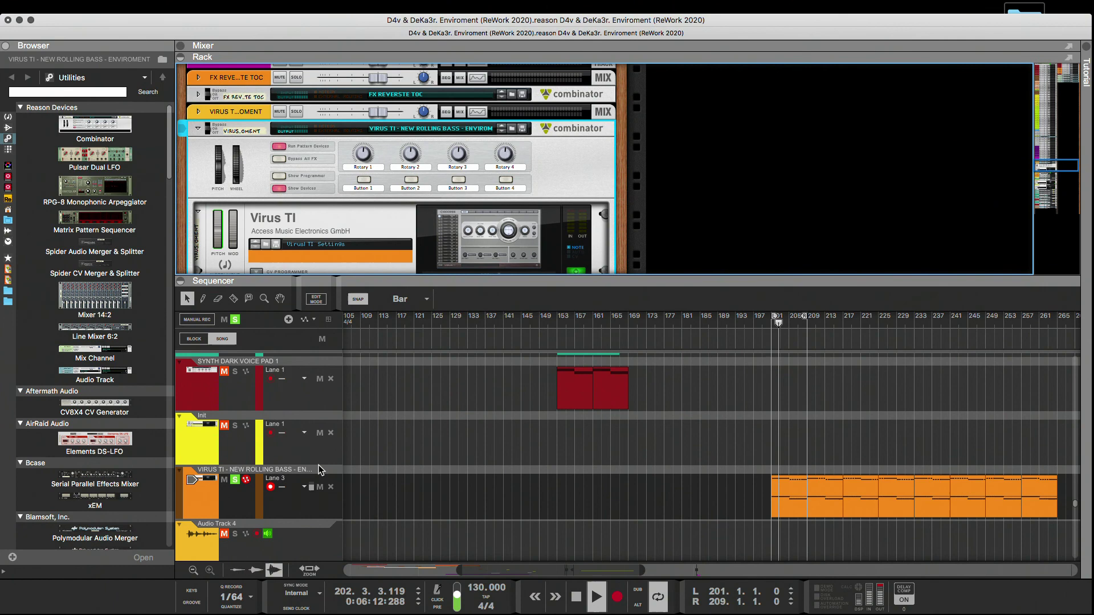
# Copy the track name VIRUS TI - NEW ROLLING BASS - ENVIROMENT and label the first bass clip at bar 201 with it.
pyautogui.click(287, 473)
pyautogui.doubleClick(287, 473)
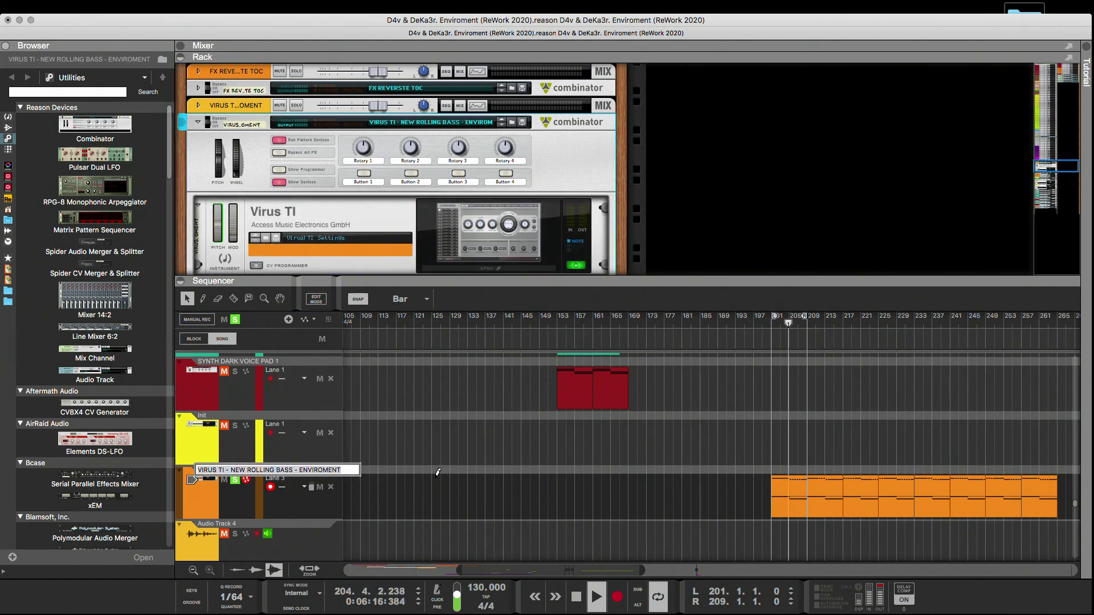
pyautogui.rightClick(789, 496)
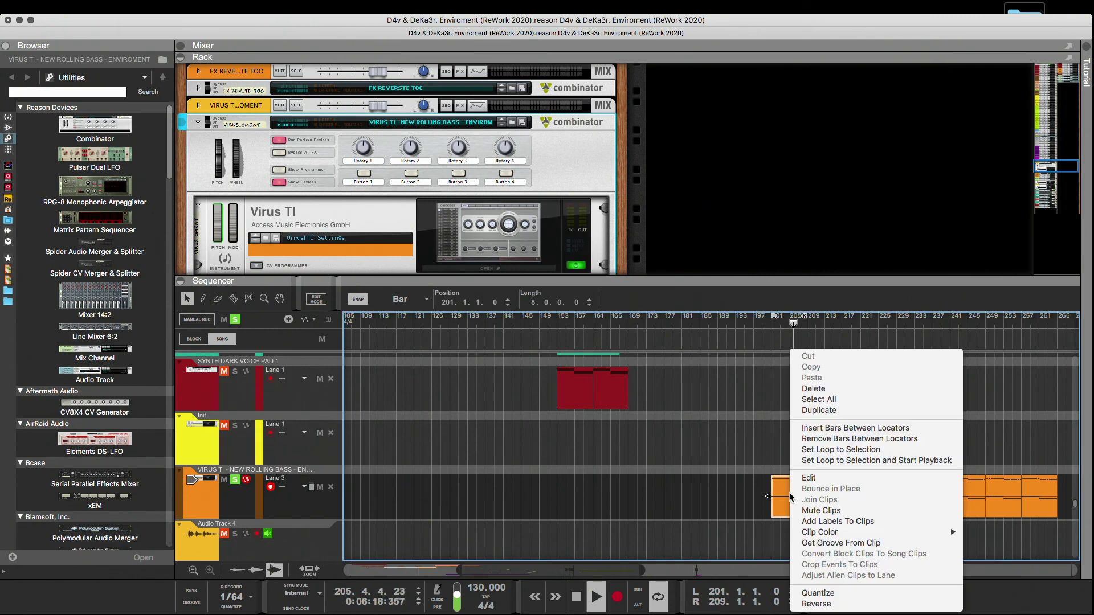
pyautogui.moveTo(847, 534)
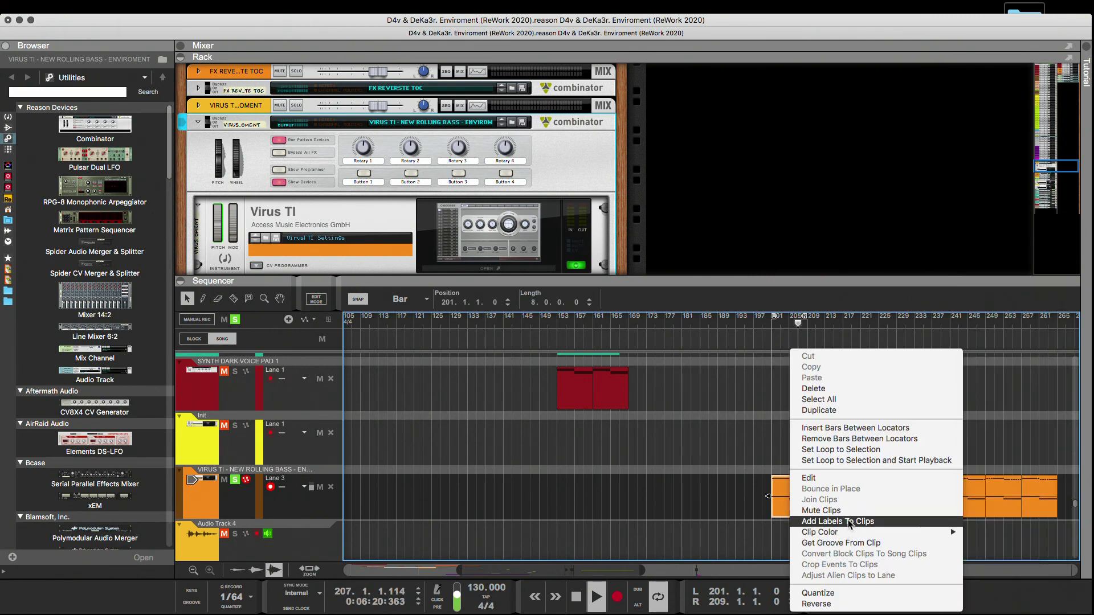
pyautogui.click(849, 522)
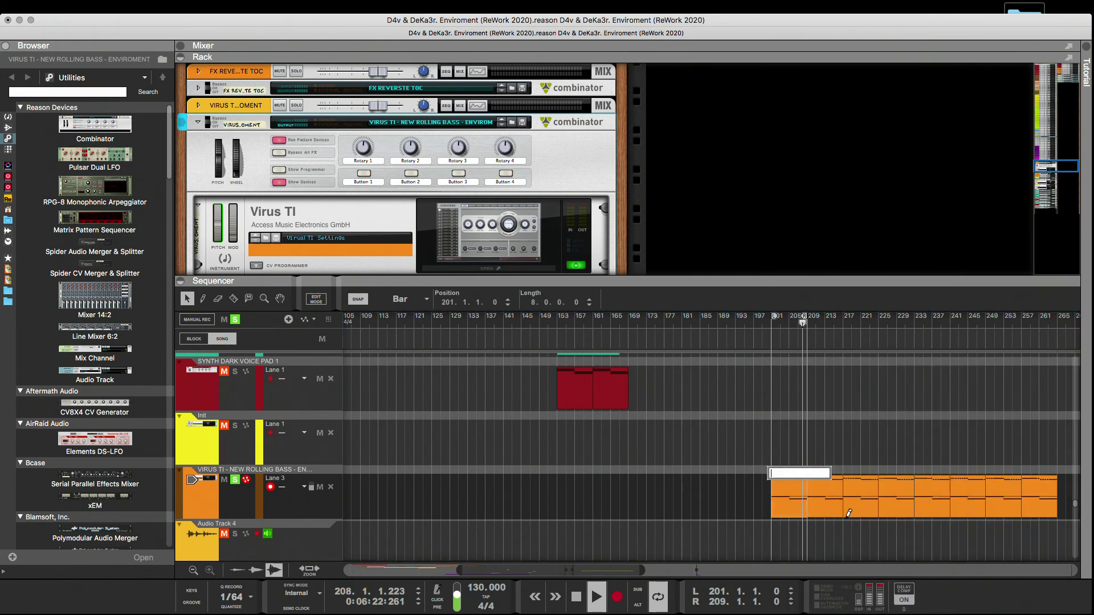
# Add labels to all the bass clips on the VIRUS TI - NEW ROLLING BASS track.
pyautogui.moveTo(1065, 464); pyautogui.dragTo(767, 498)
pyautogui.rightClick(790, 509)
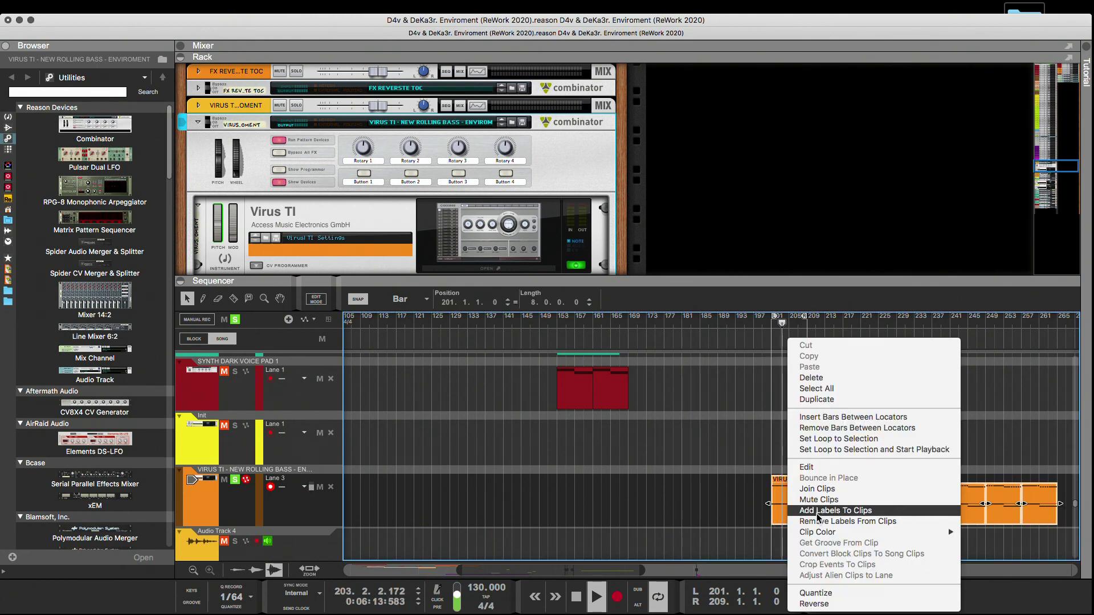
pyautogui.click(820, 511)
pyautogui.click(722, 488)
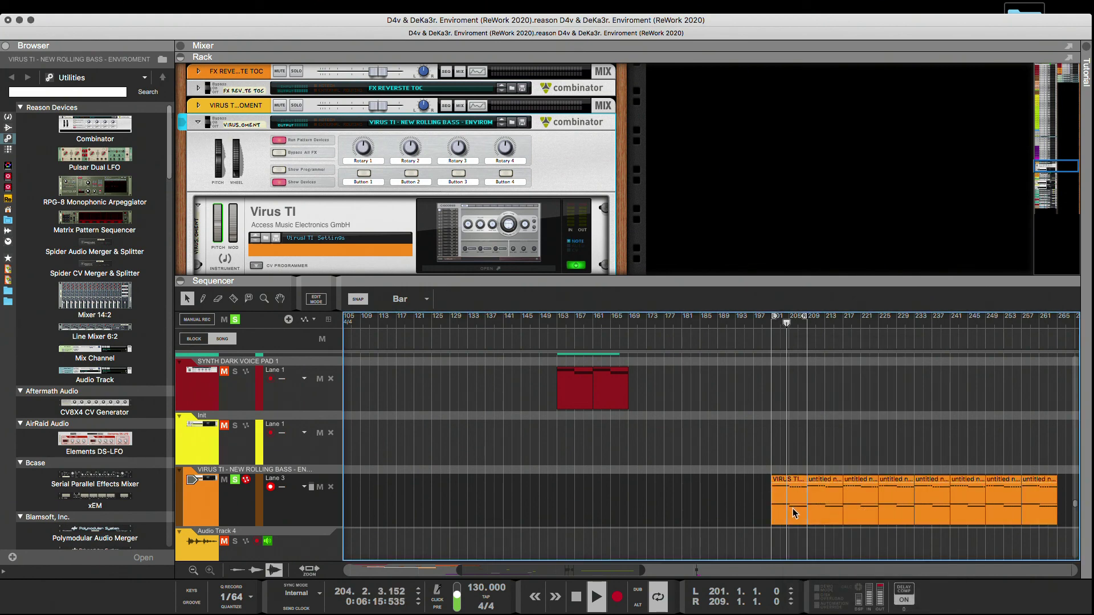
# Set the loop locators to bars 199 and 267 around the bass clips, return to the loop start and stop playback.
pyautogui.moveTo(735, 500); pyautogui.dragTo(1043, 504)
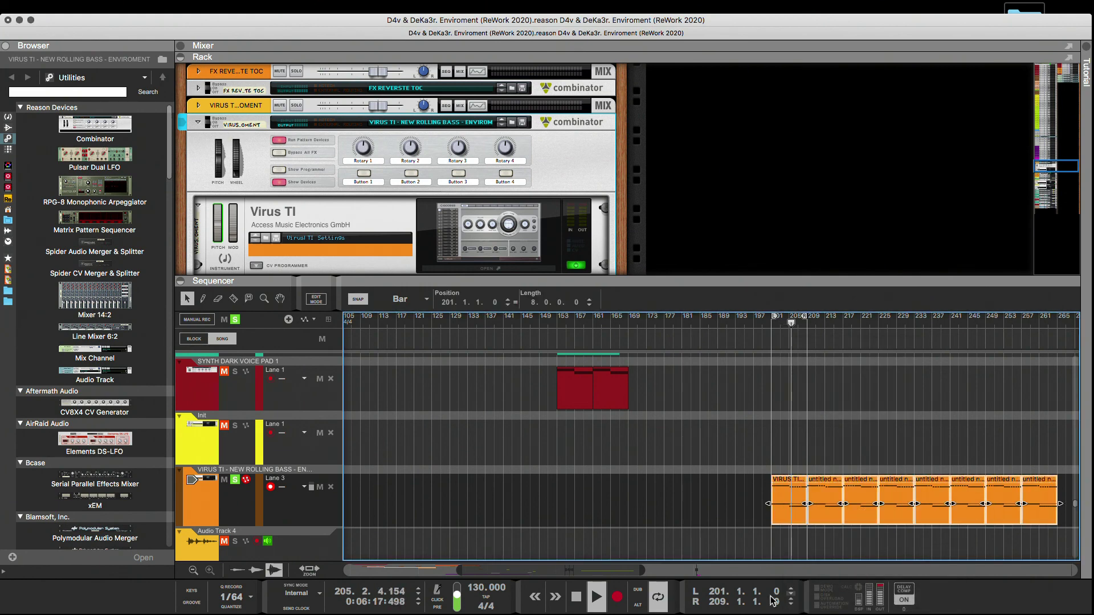
pyautogui.moveTo(642, 570); pyautogui.dragTo(691, 570)
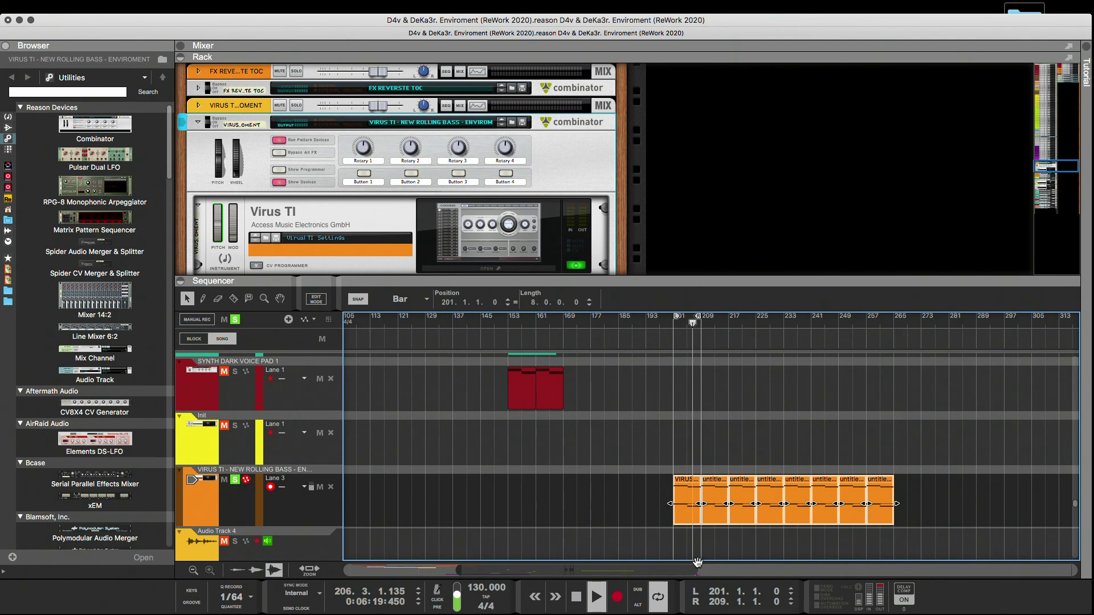
pyautogui.moveTo(946, 482); pyautogui.dragTo(678, 504)
pyautogui.moveTo(675, 315); pyautogui.dragTo(898, 338)
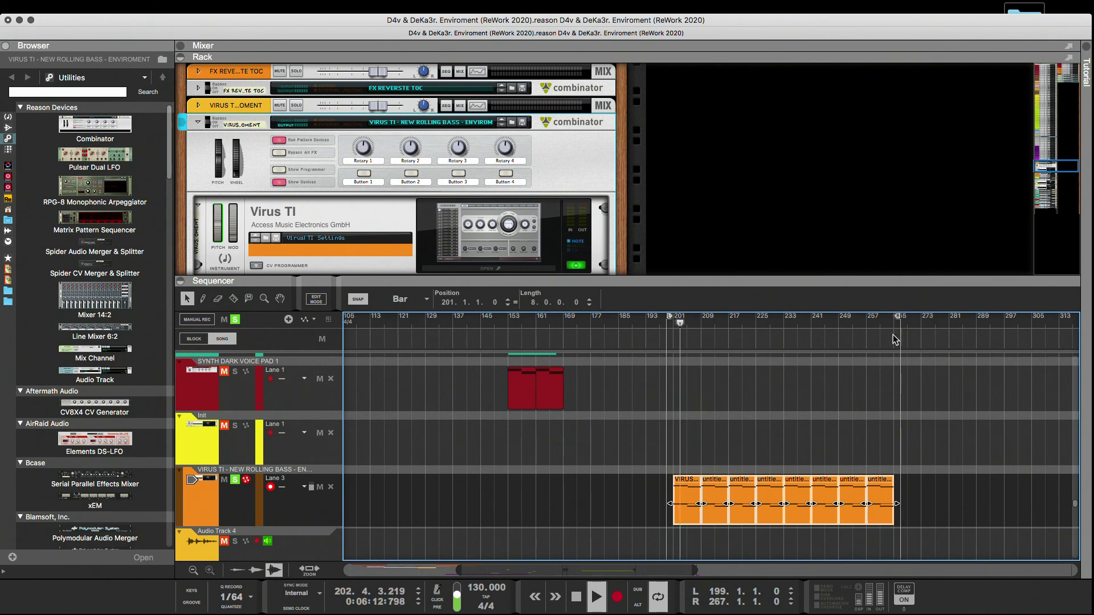
pyautogui.click(665, 323)
pyautogui.press('space')
# Rename Audio Track 4 as VIRUS TI - NEW ROLLING BASS - ENVIROMENT.
pyautogui.scroll(-2, 519, 474)
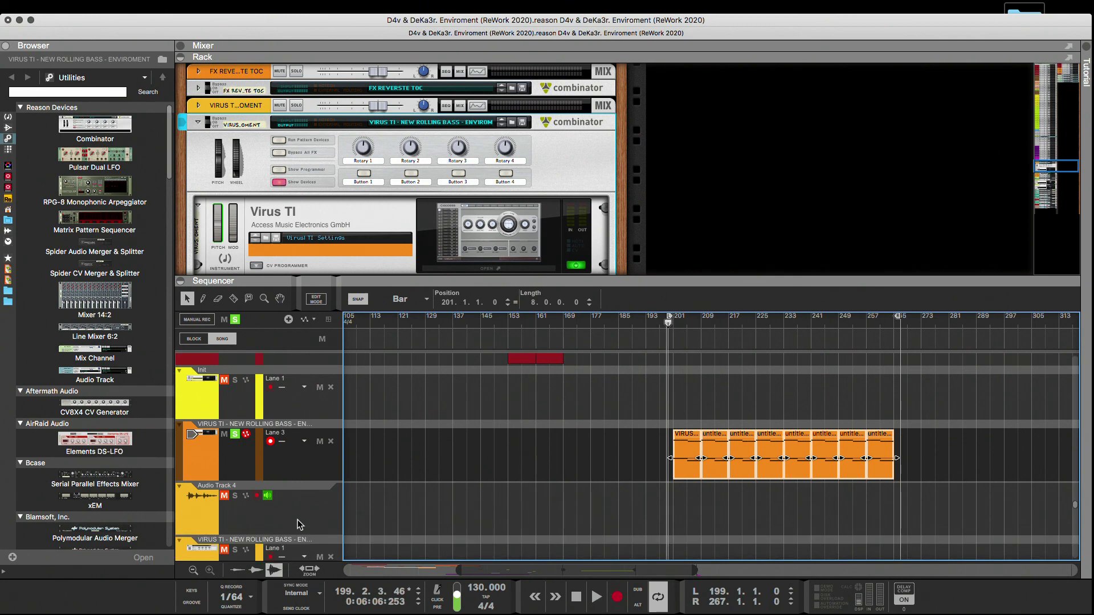
pyautogui.click(265, 505)
pyautogui.doubleClick(246, 486)
pyautogui.press('super+v')
pyautogui.click(367, 507)
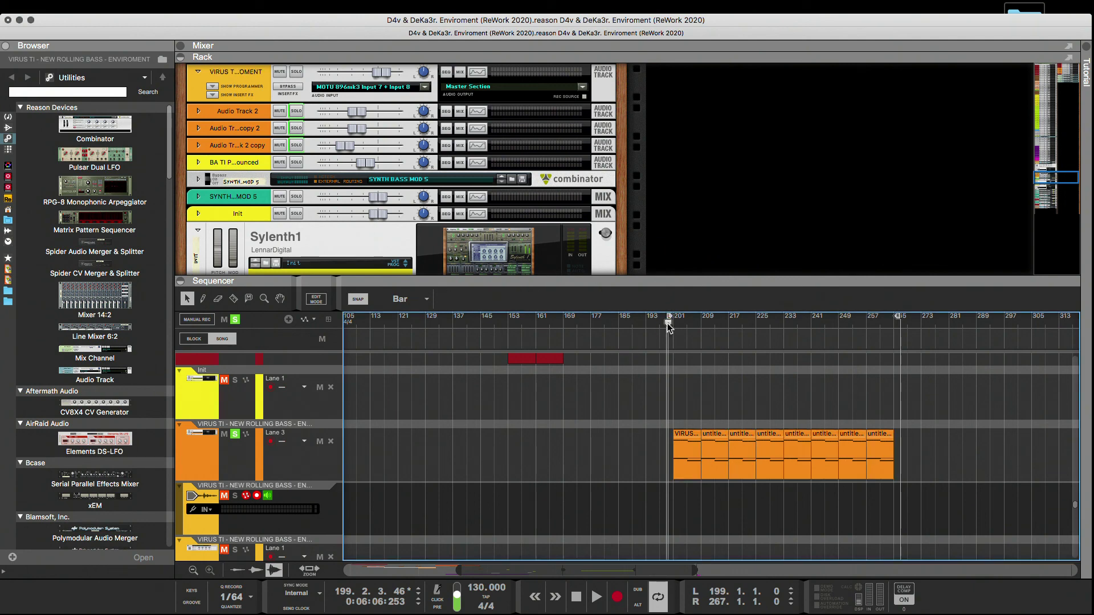
# Start recording the bass onto the armed audio track from bar 199.
pyautogui.click(668, 324)
pyautogui.click(617, 596)
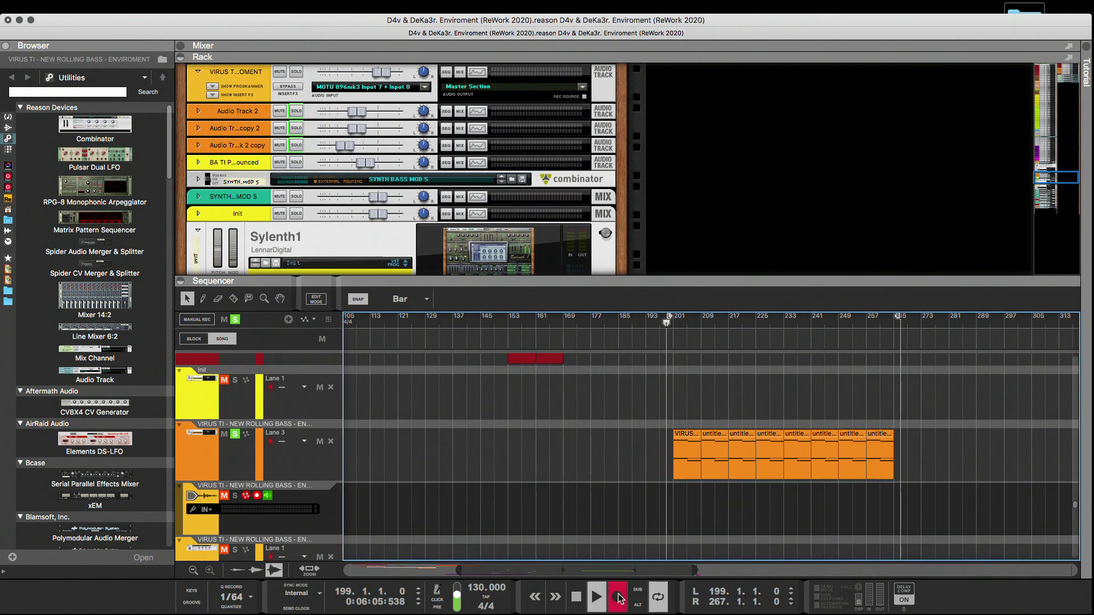